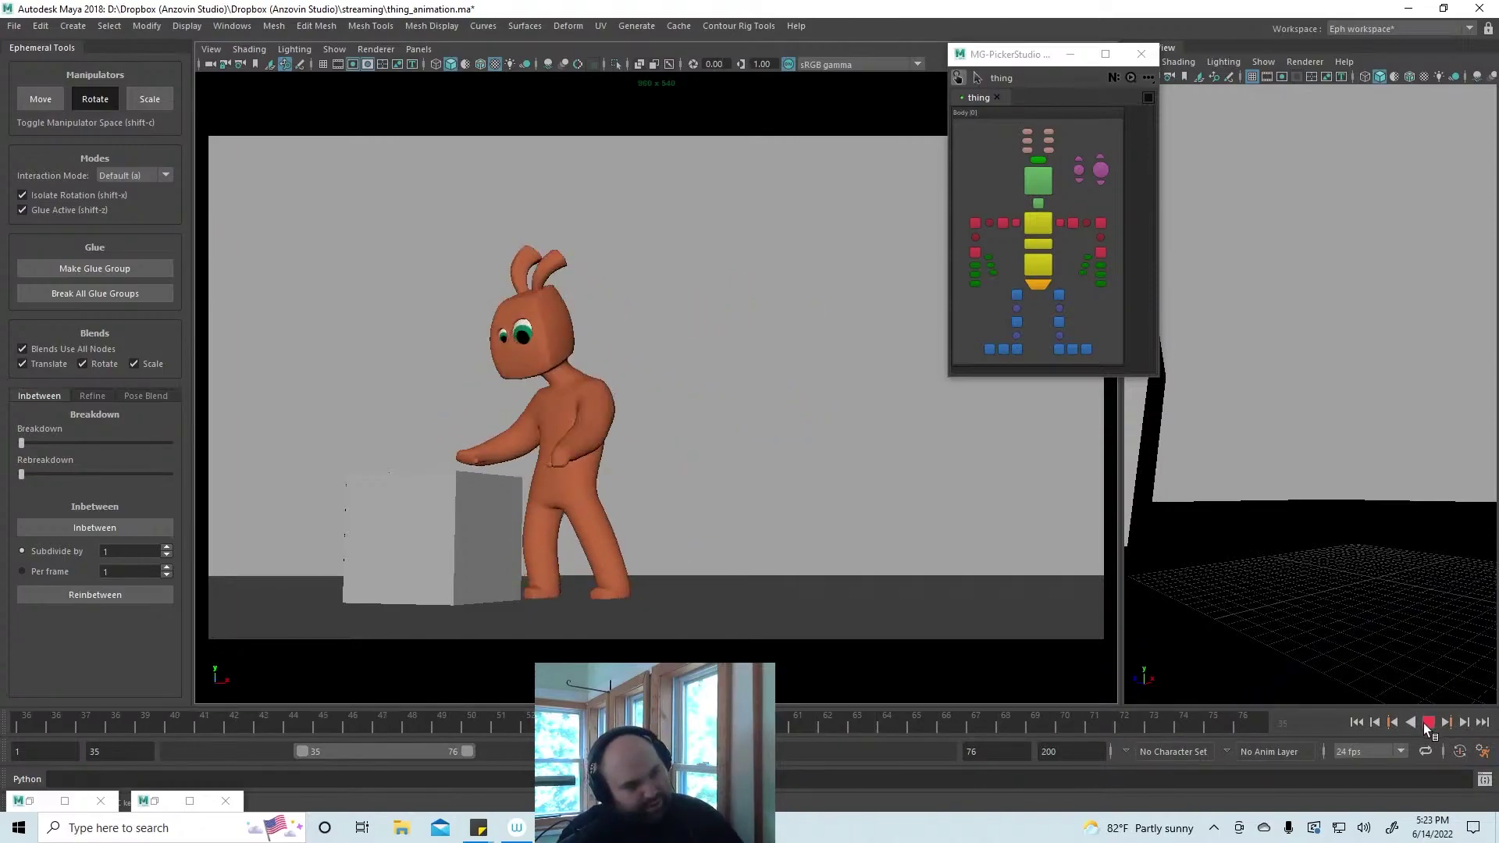
# Review the box-push from frame 35 to 70 in playback, then save thing_animation.ma
pyautogui.click(1427, 723)
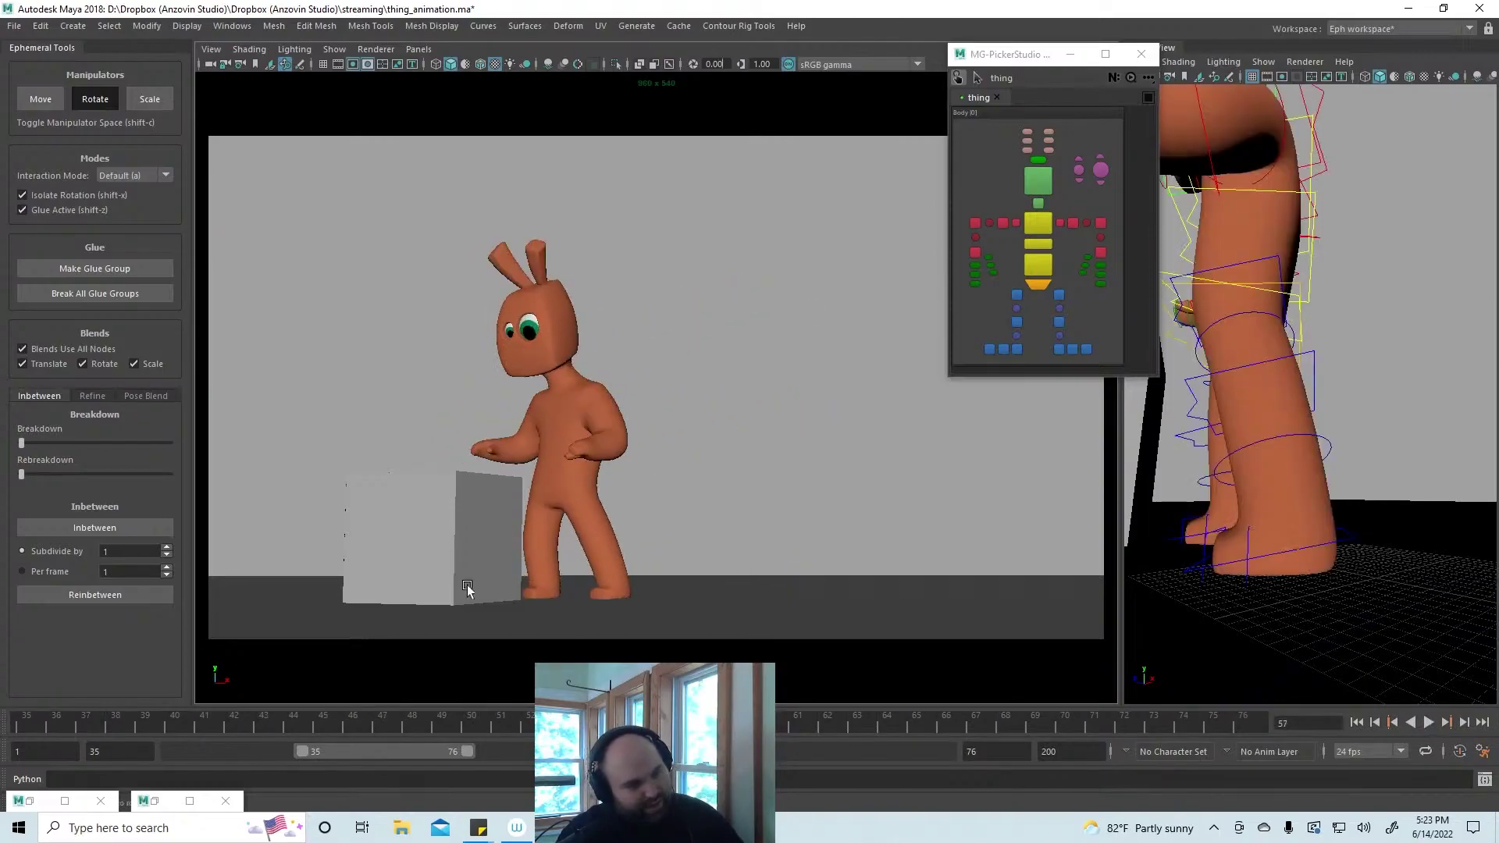
pyautogui.hotkey('alt', 'v')
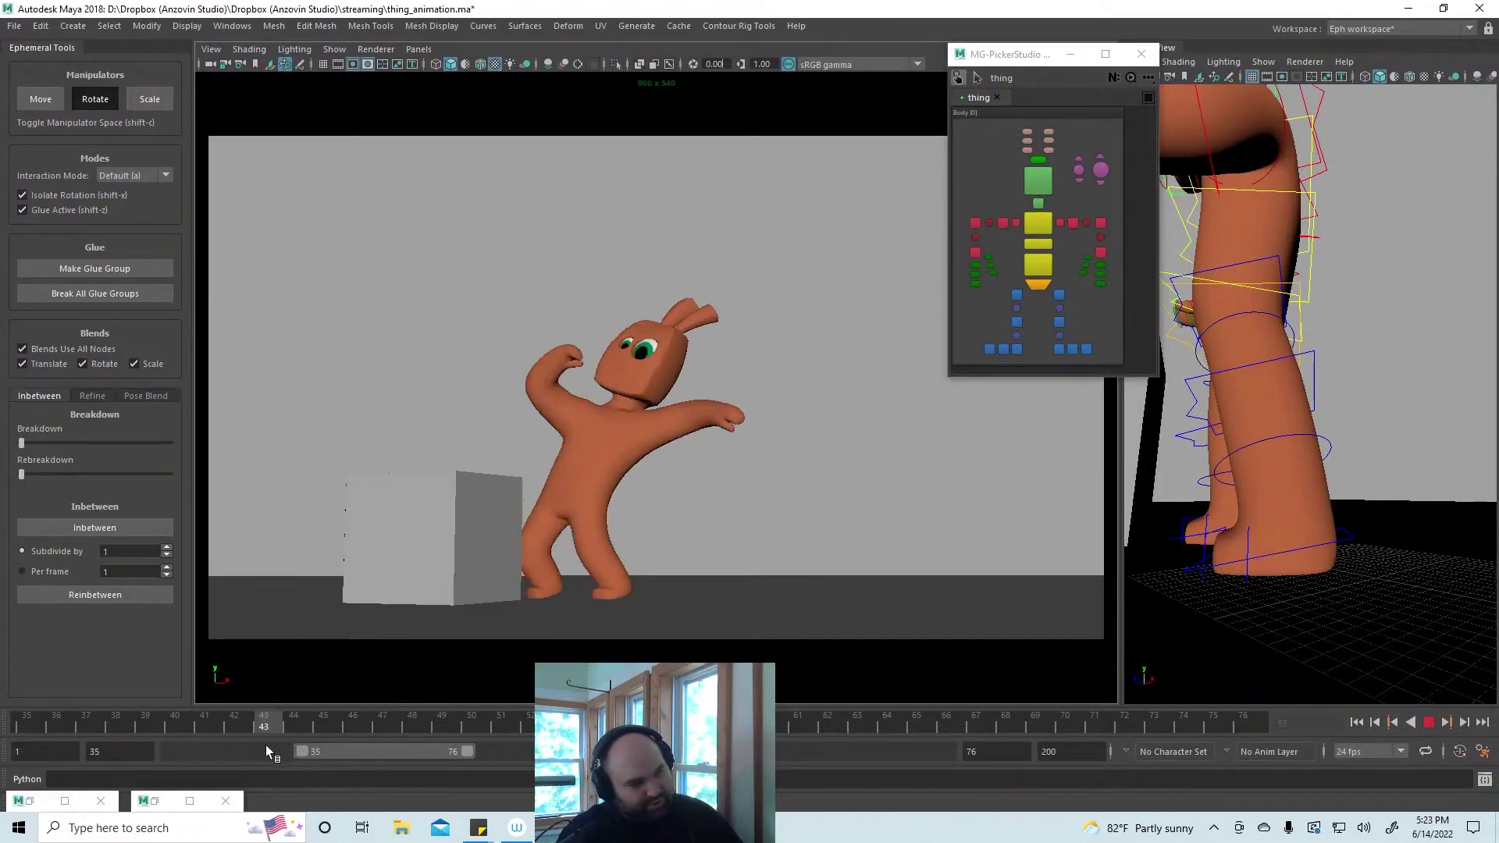
pyautogui.moveTo(236, 747)
pyautogui.mouseDown()
pyautogui.moveTo(129, 742)
pyautogui.moveTo(415, 743)
pyautogui.moveTo(30, 738)
pyautogui.mouseUp()
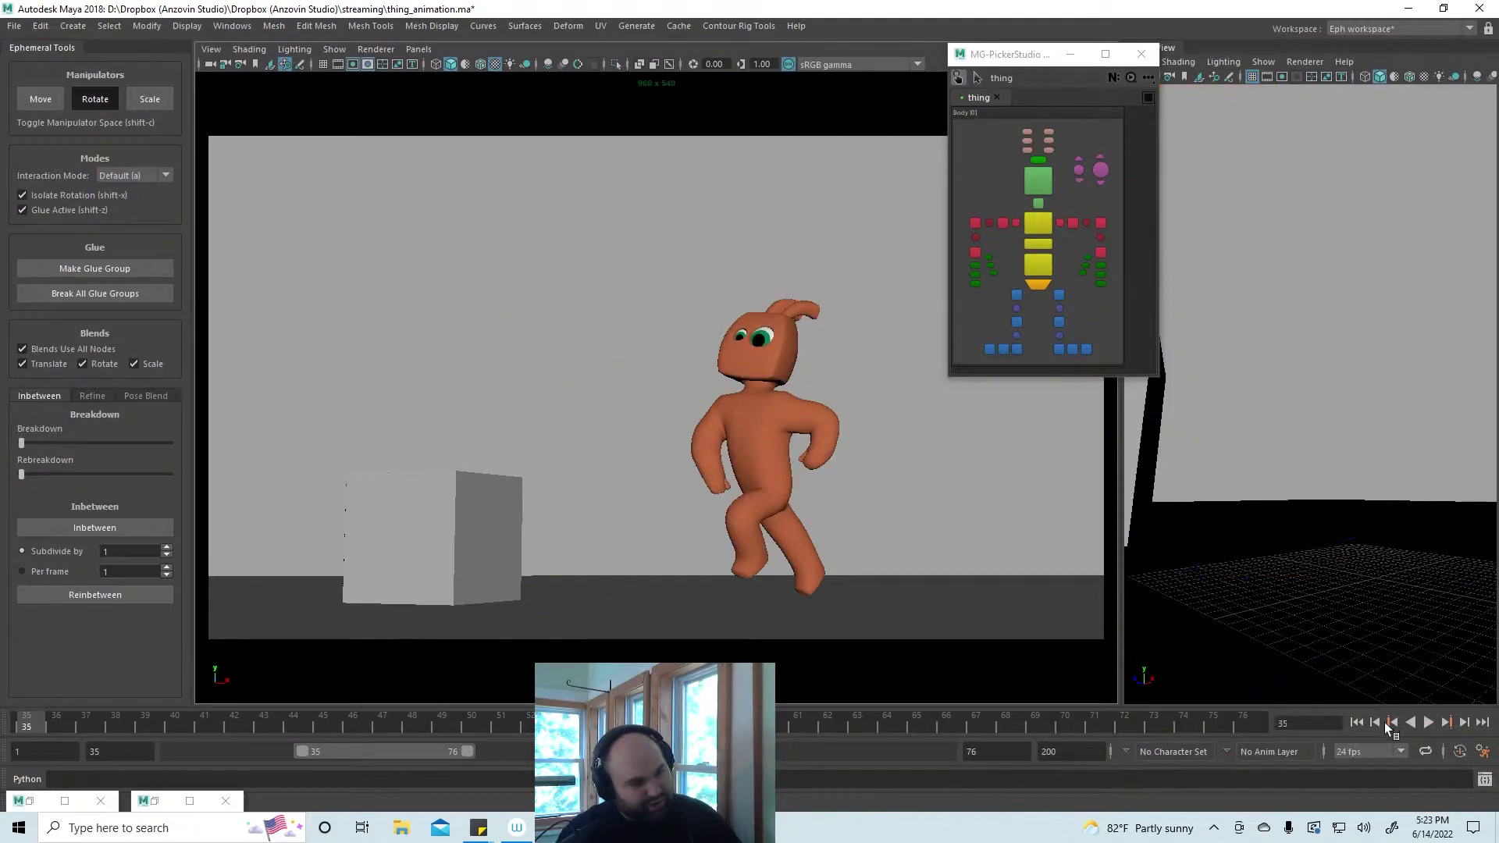
pyautogui.click(1429, 722)
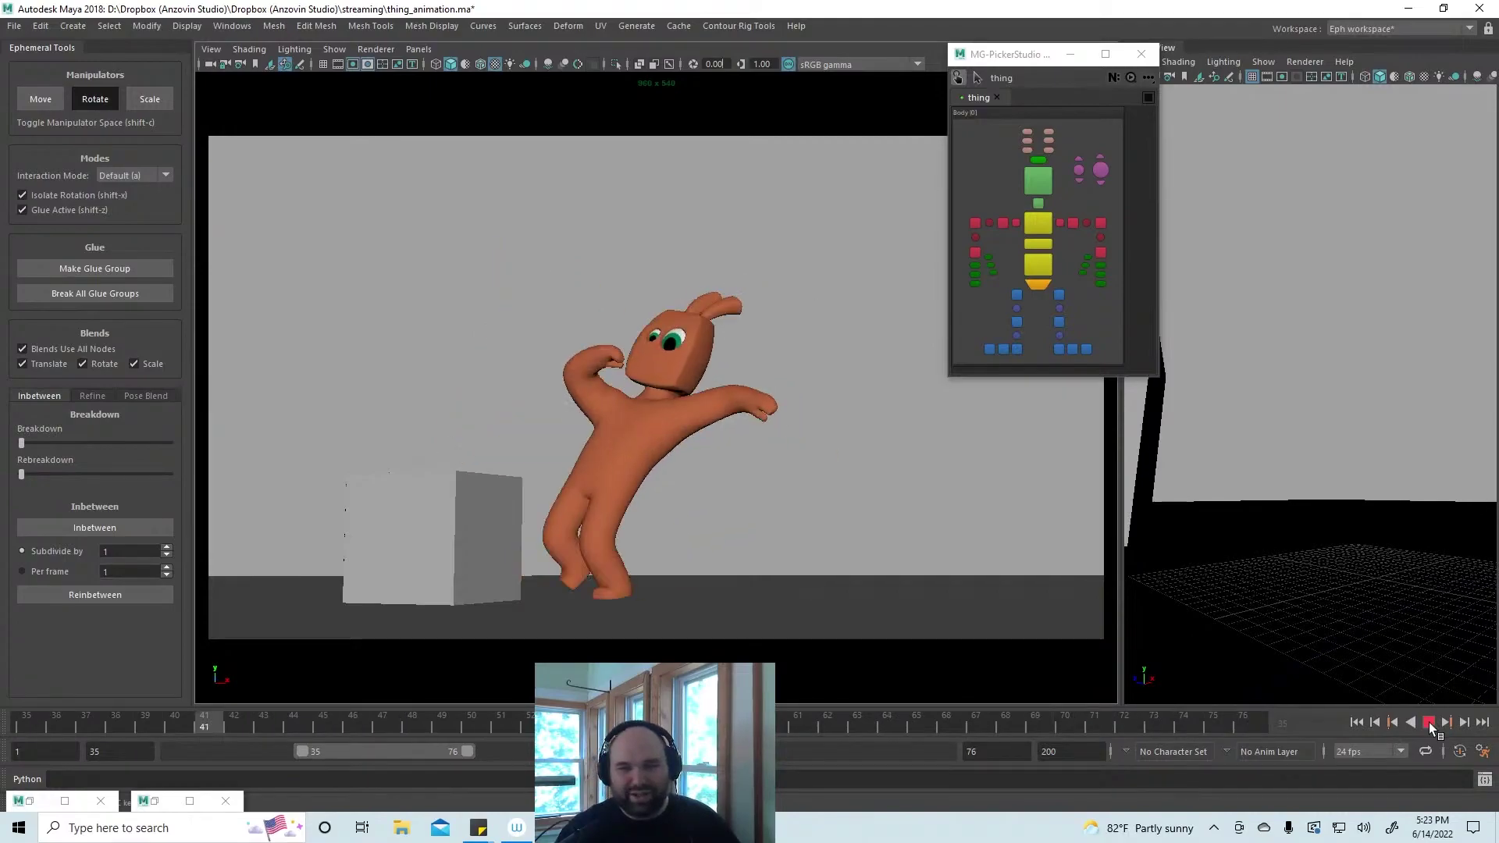
pyautogui.click(1429, 723)
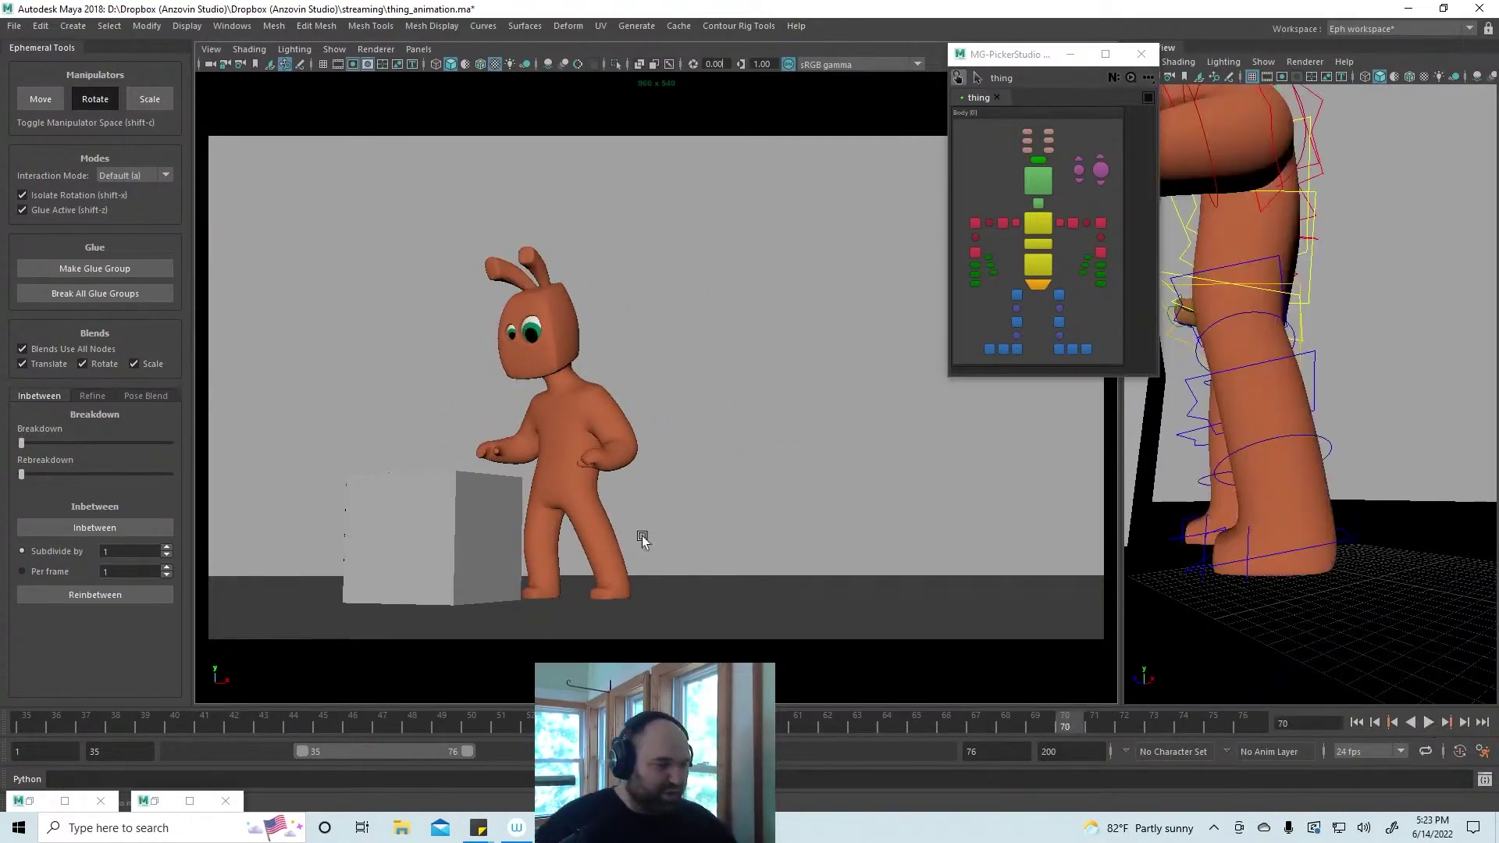
pyautogui.hotkey('ctrl', 's')
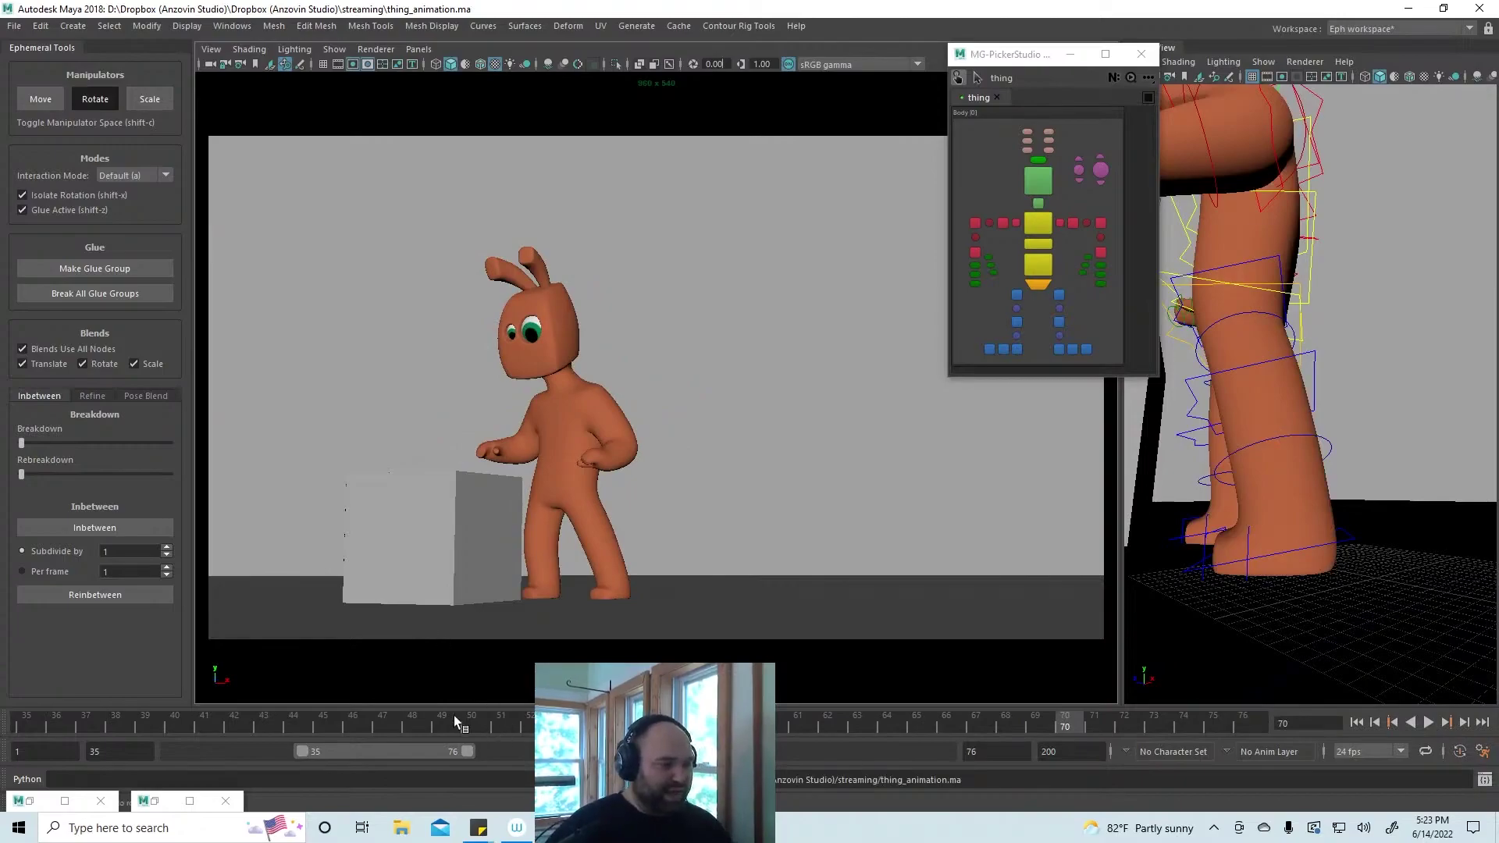
# Select all the right foot controls with Blends Use All Nodes turned off
pyautogui.moveTo(444, 729); pyautogui.dragTo(297, 723)
pyautogui.click(1017, 350)
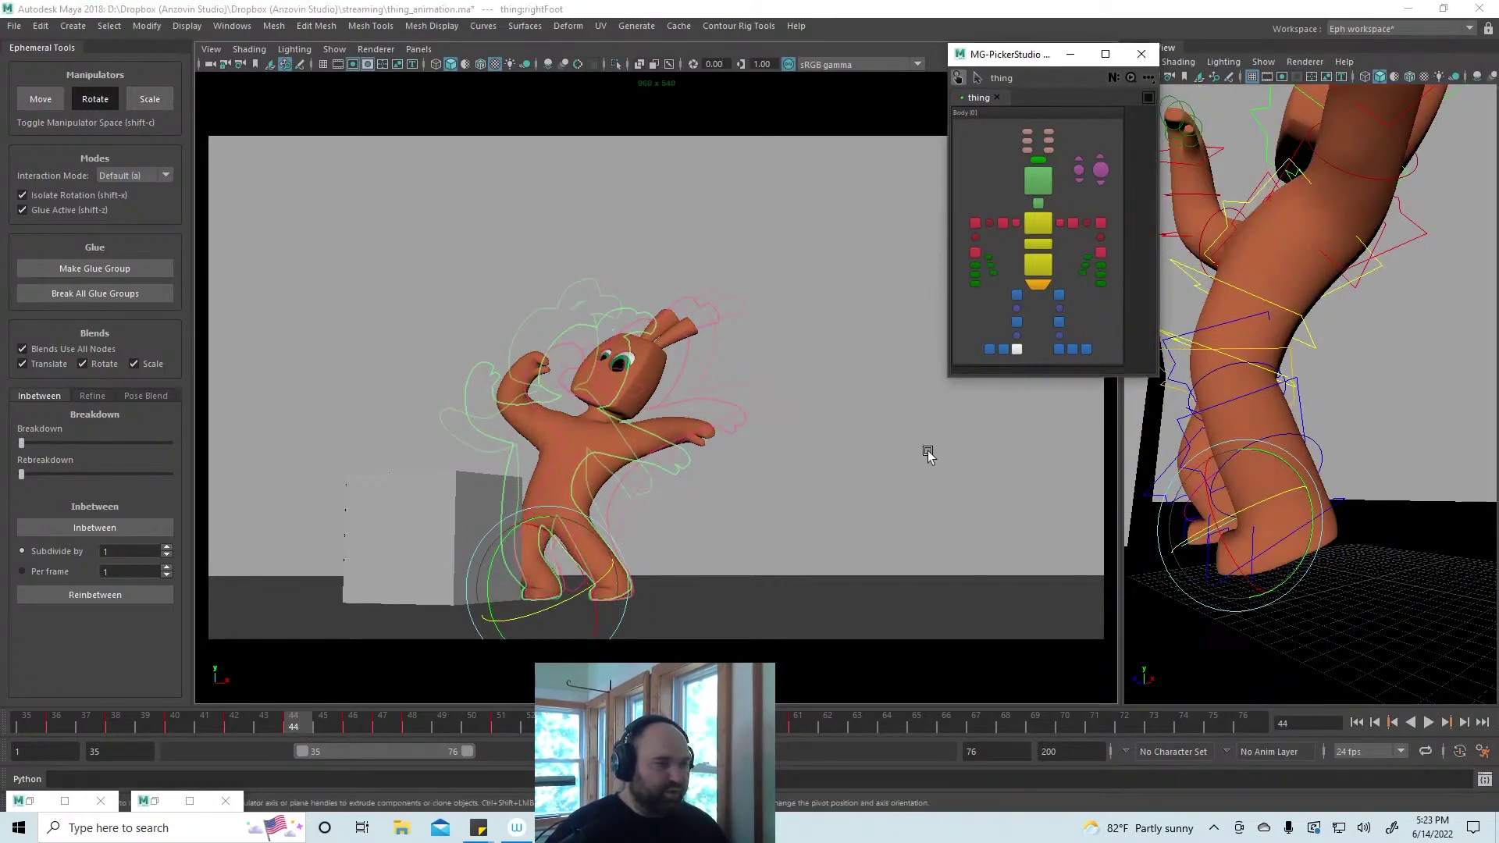
pyautogui.click(22, 349)
pyautogui.click(146, 396)
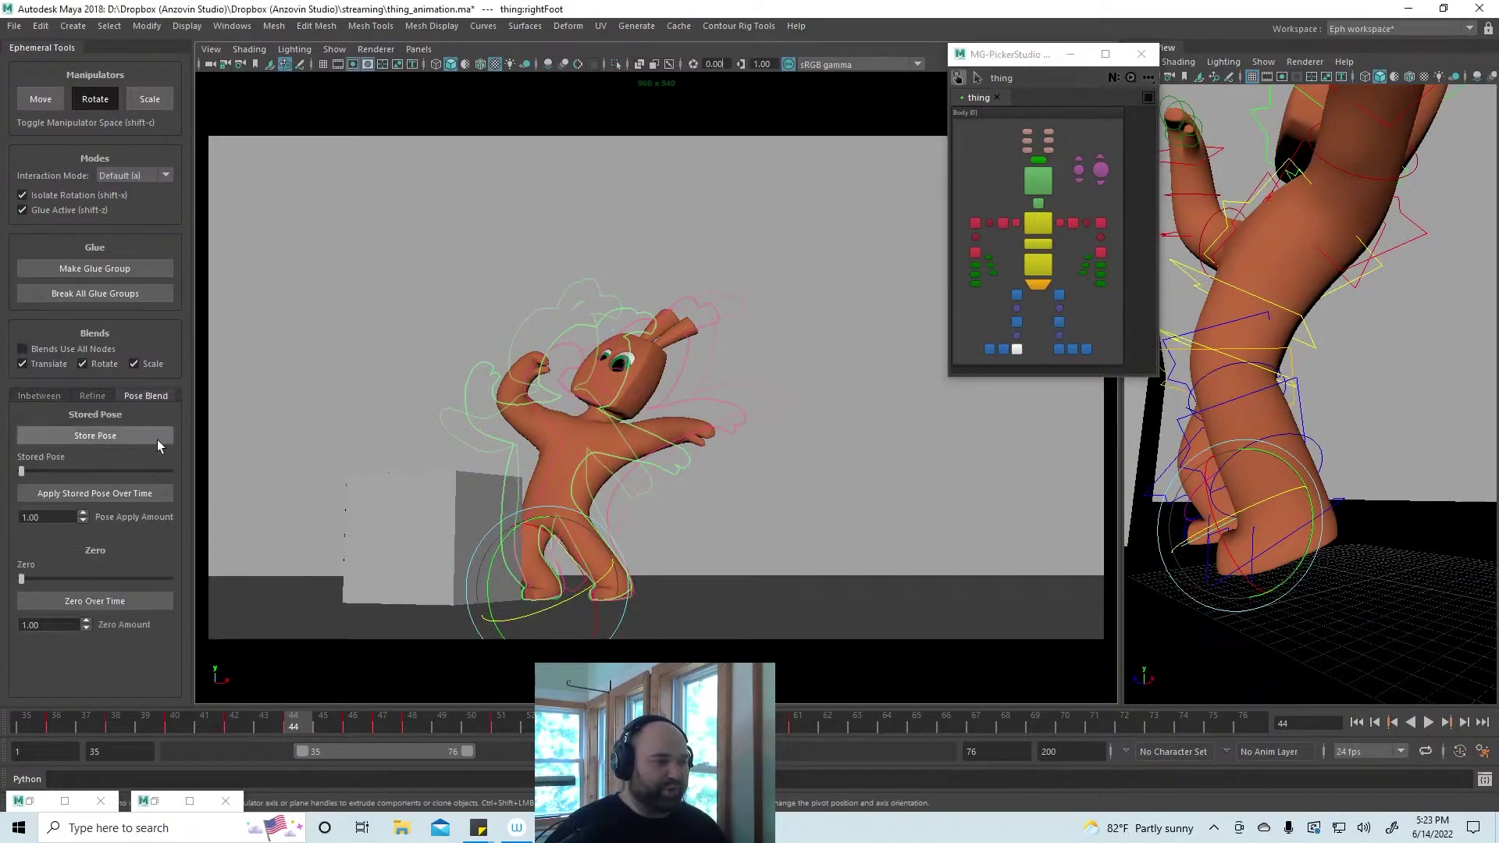
pyautogui.click(39, 396)
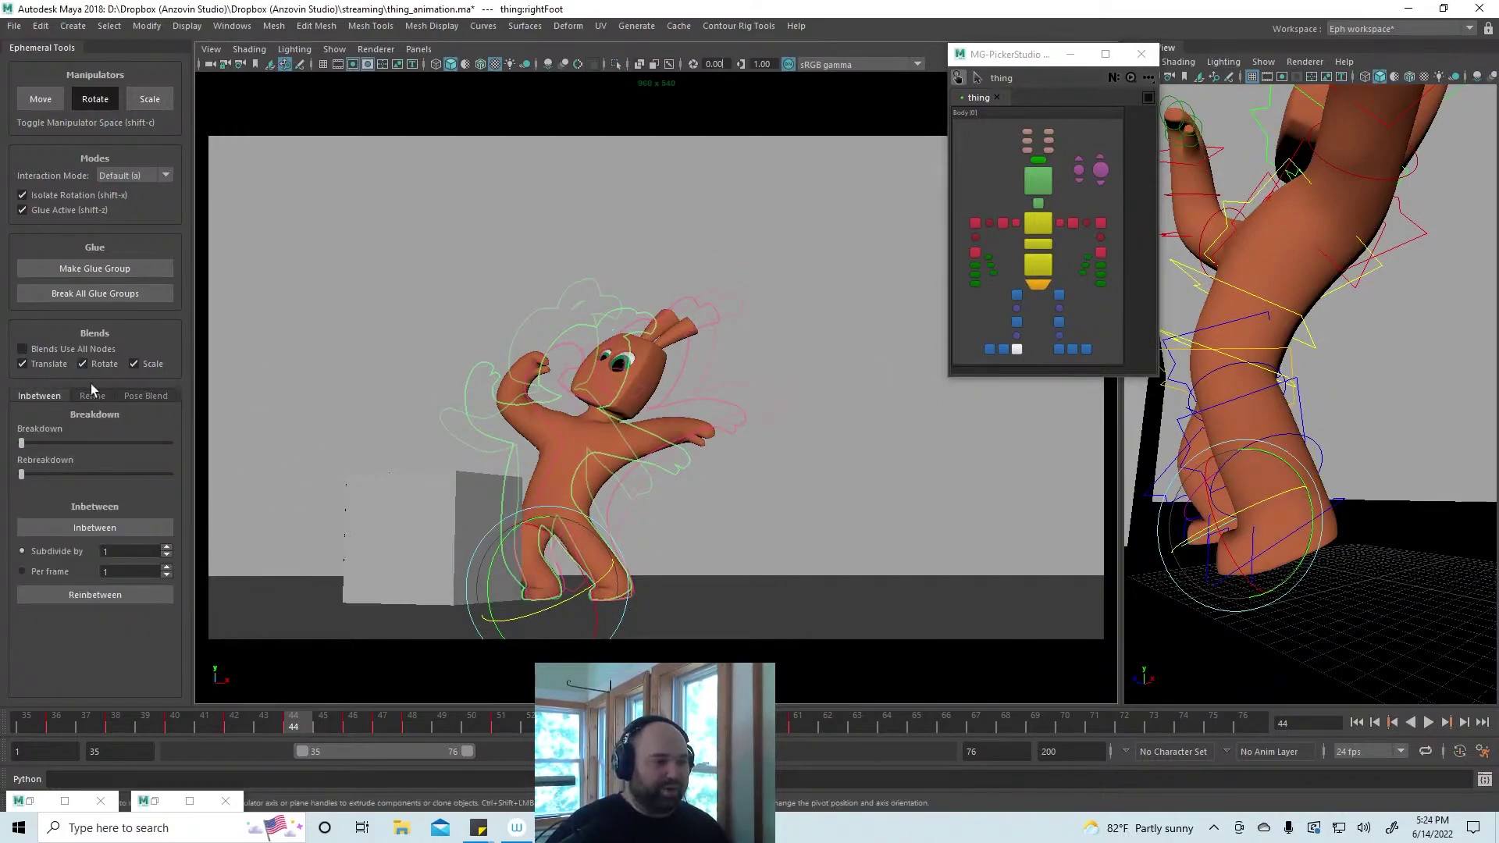
pyautogui.moveTo(1023, 359); pyautogui.dragTo(981, 344)
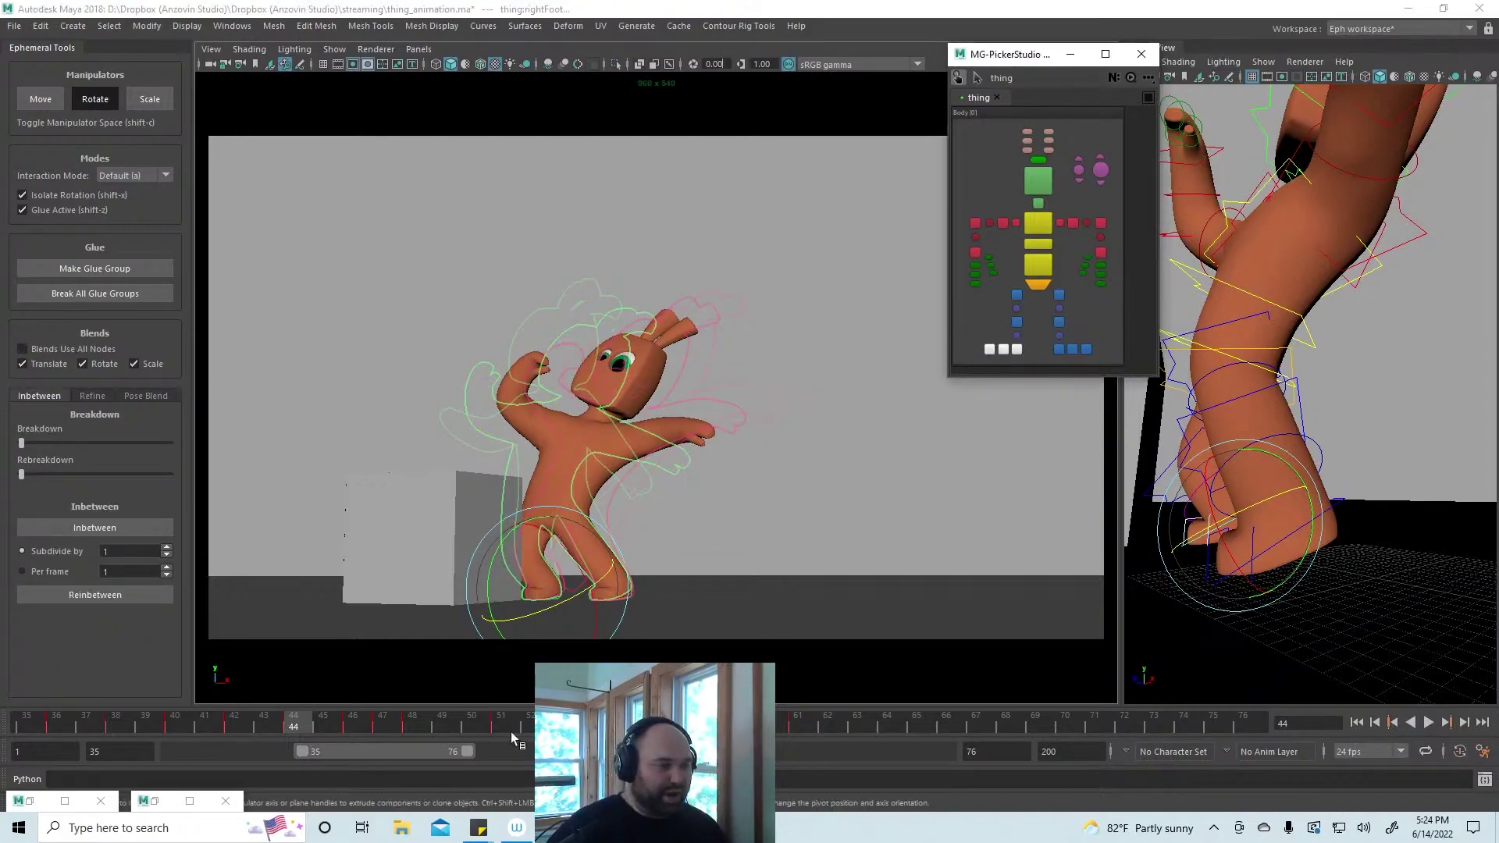
# At frame 40, blend the right foot about halfway toward the stored pose
pyautogui.click(239, 723)
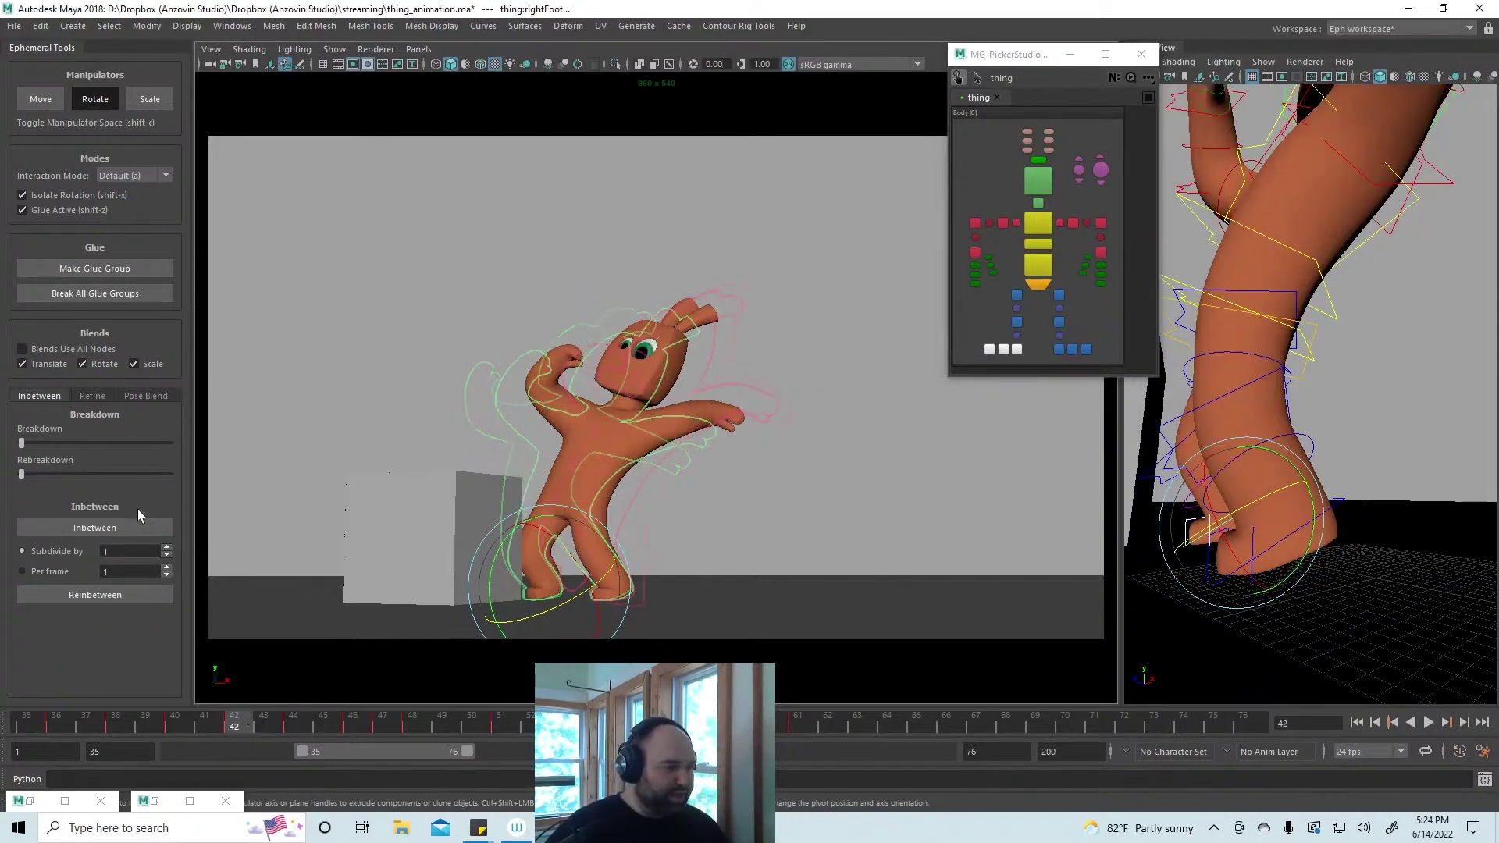
pyautogui.click(146, 396)
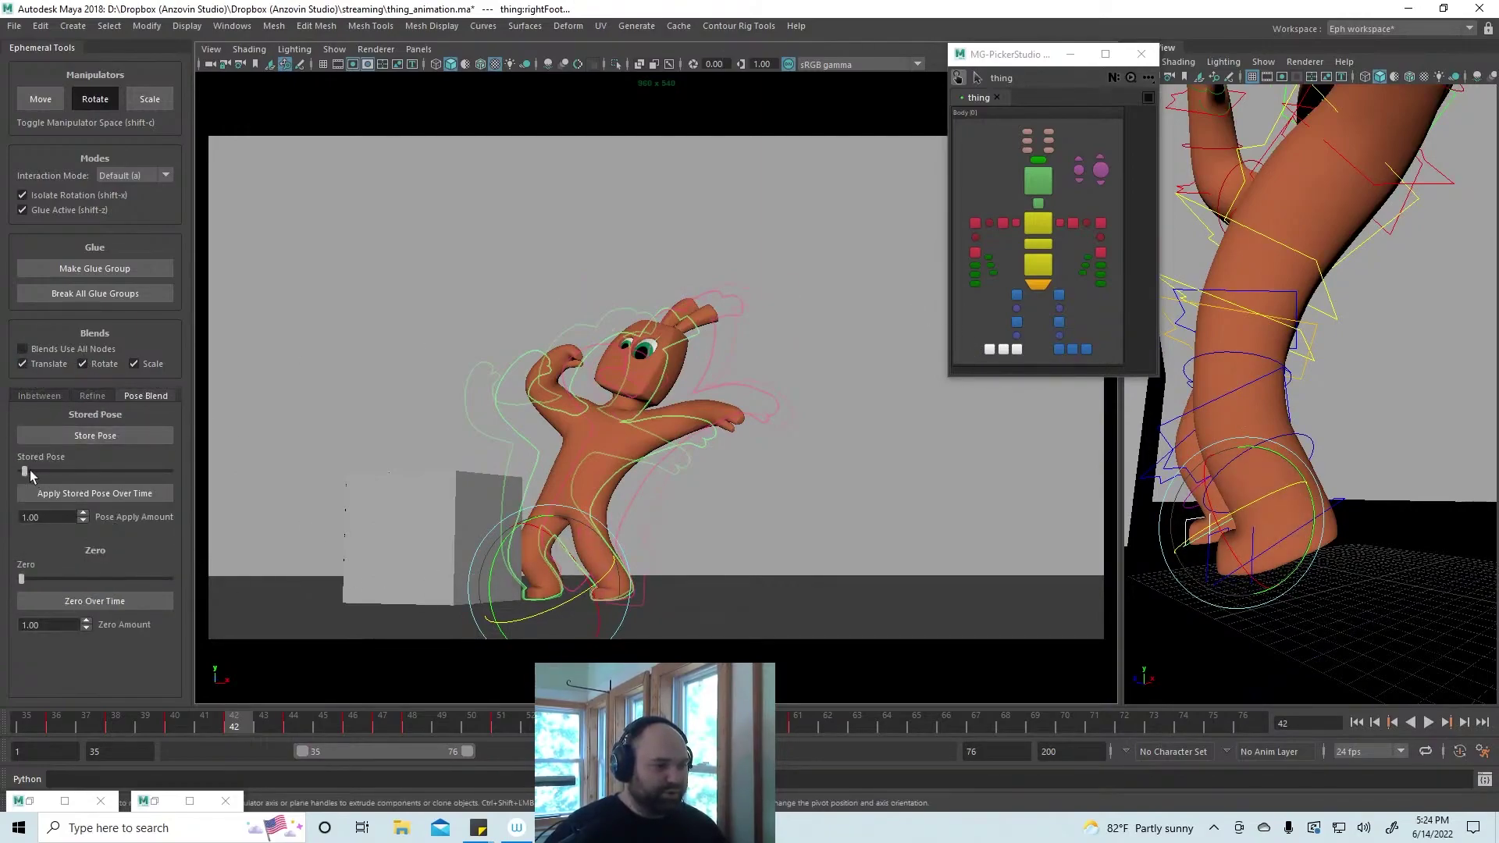
pyautogui.moveTo(30, 470); pyautogui.dragTo(212, 479)
pyautogui.press(',')
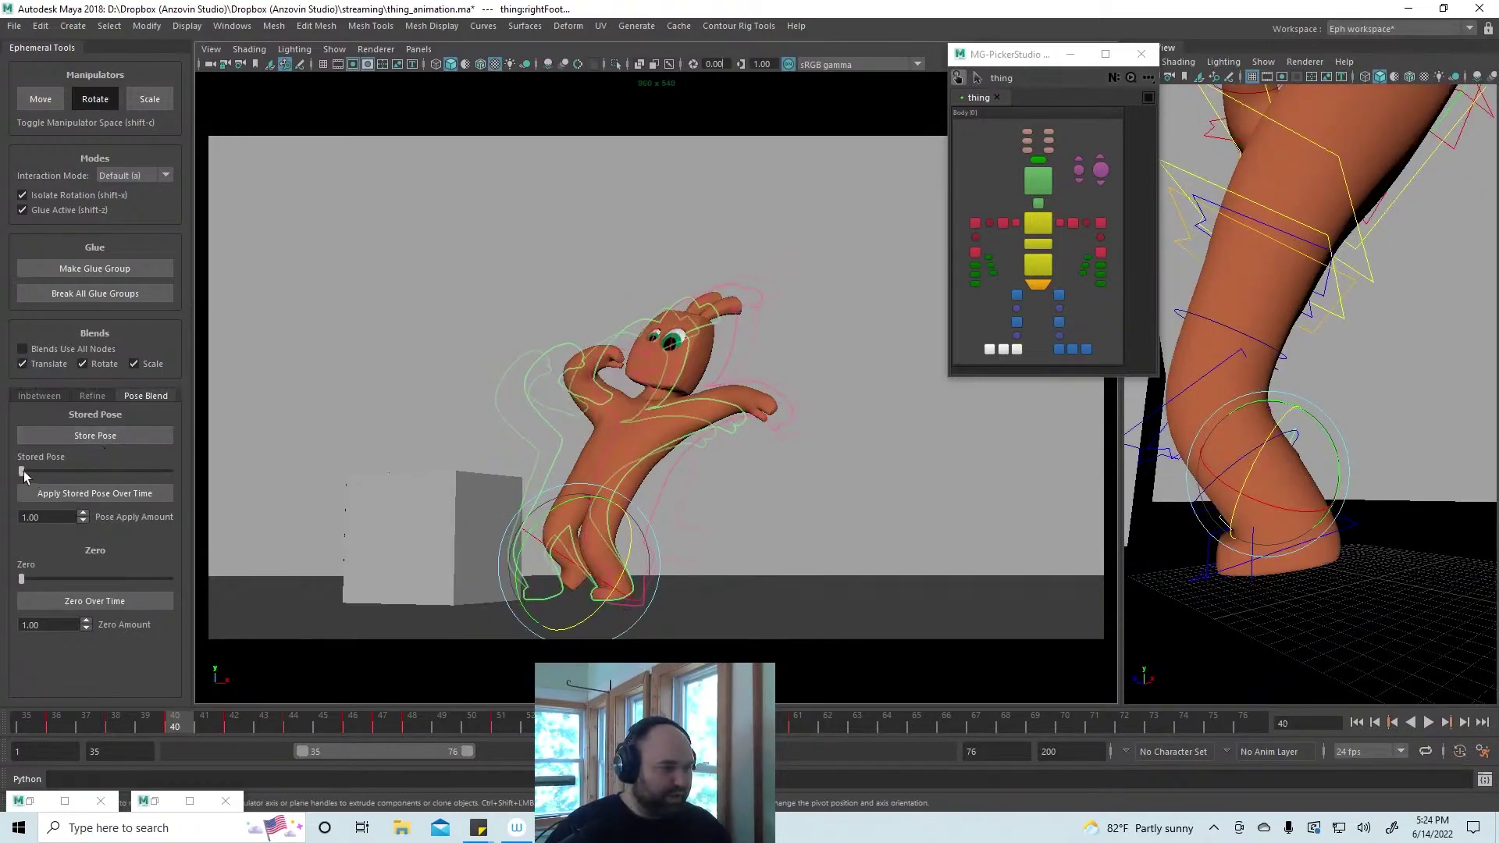
pyautogui.moveTo(24, 471); pyautogui.dragTo(118, 472)
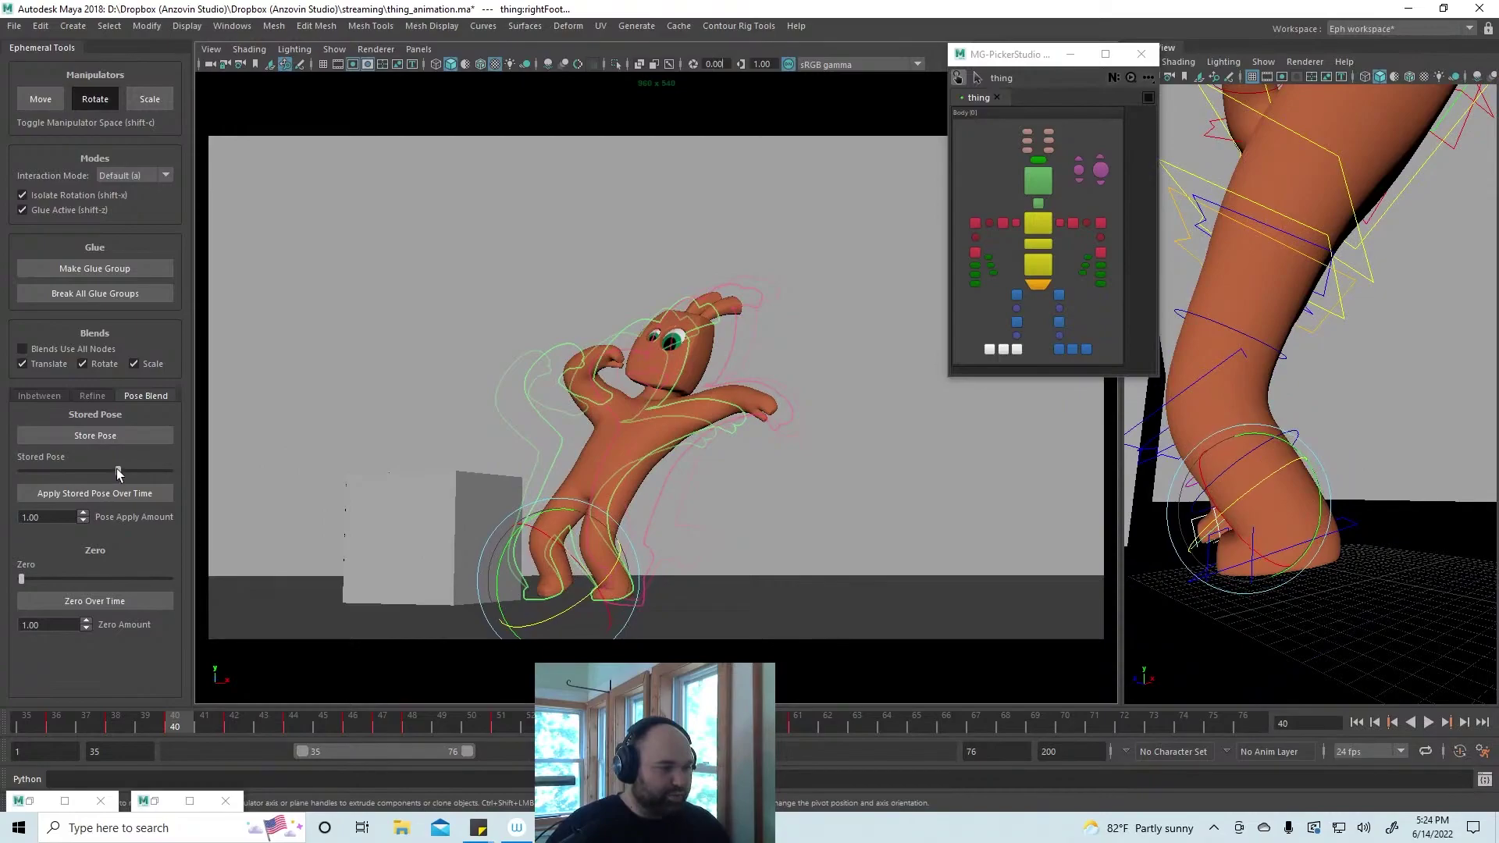
# Move the rightFoot control down onto the floor, then replay the shot from frame 35
pyautogui.click(1016, 349)
pyautogui.press('w')
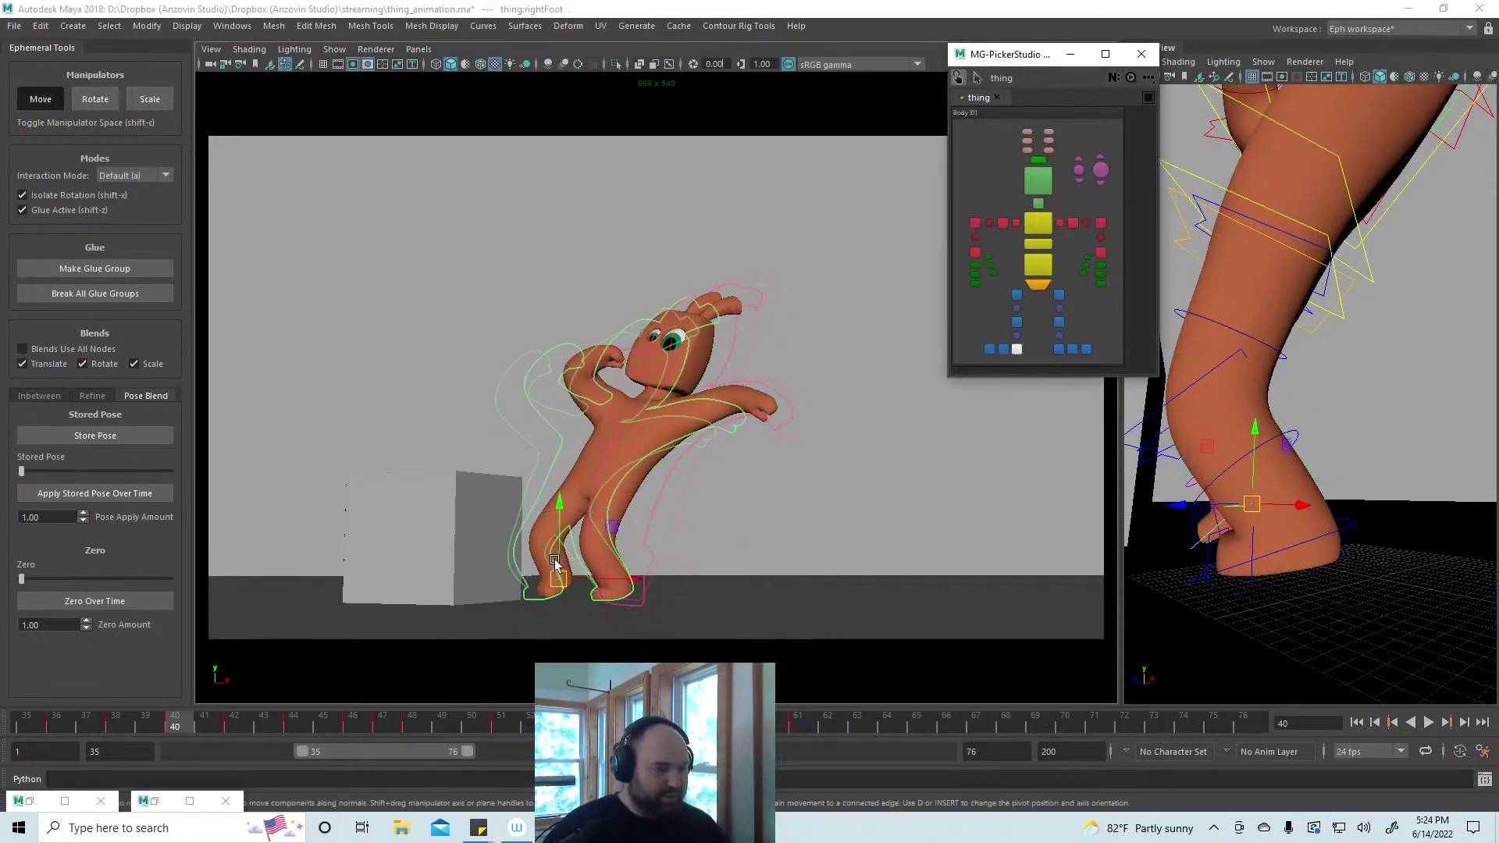
pyautogui.moveTo(554, 559); pyautogui.dragTo(557, 579)
pyautogui.click(1017, 322)
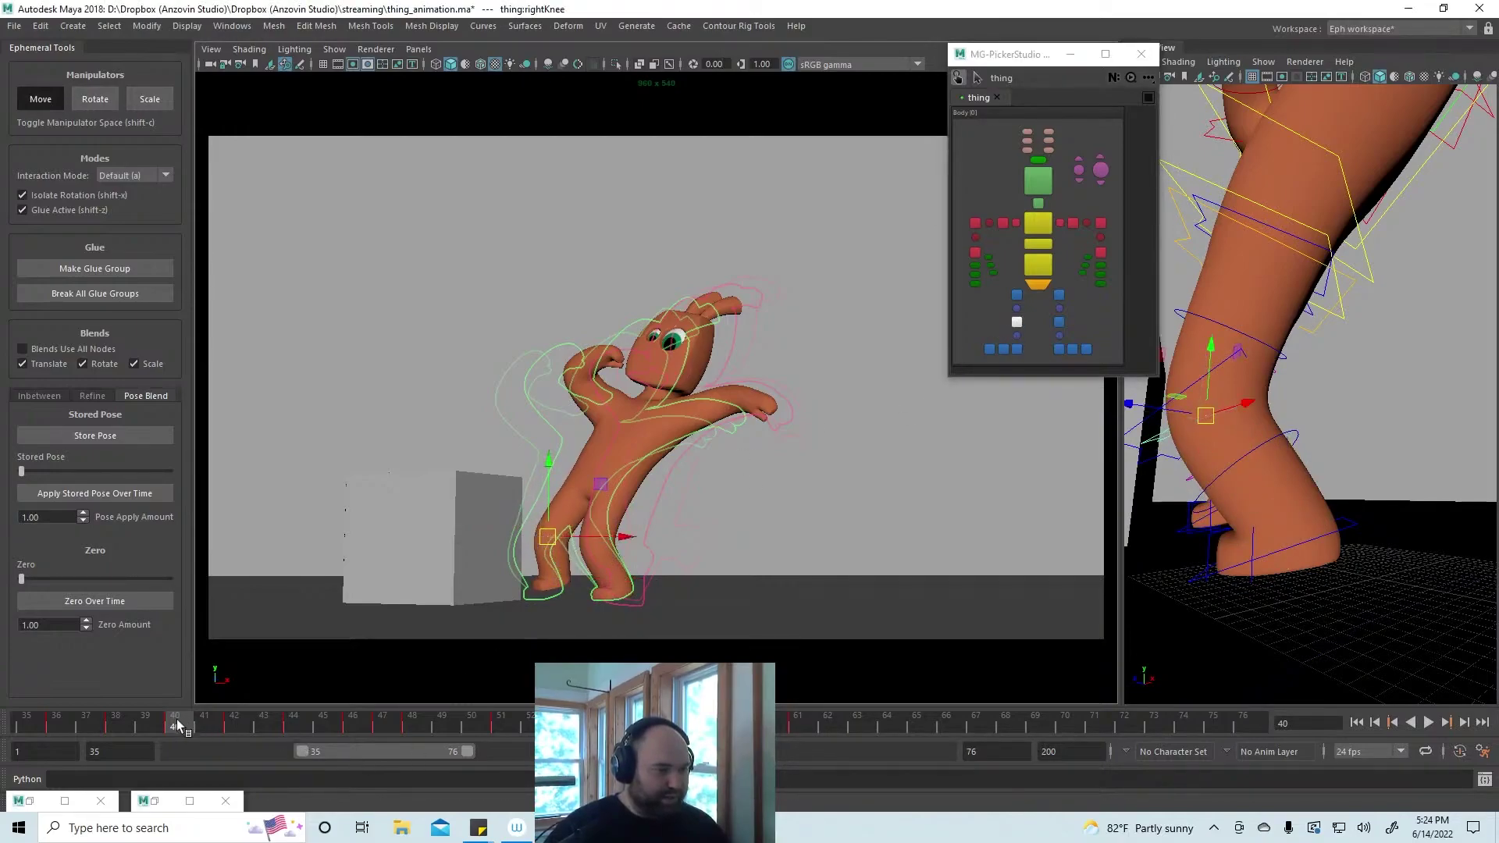
pyautogui.hotkey('alt', 'v')
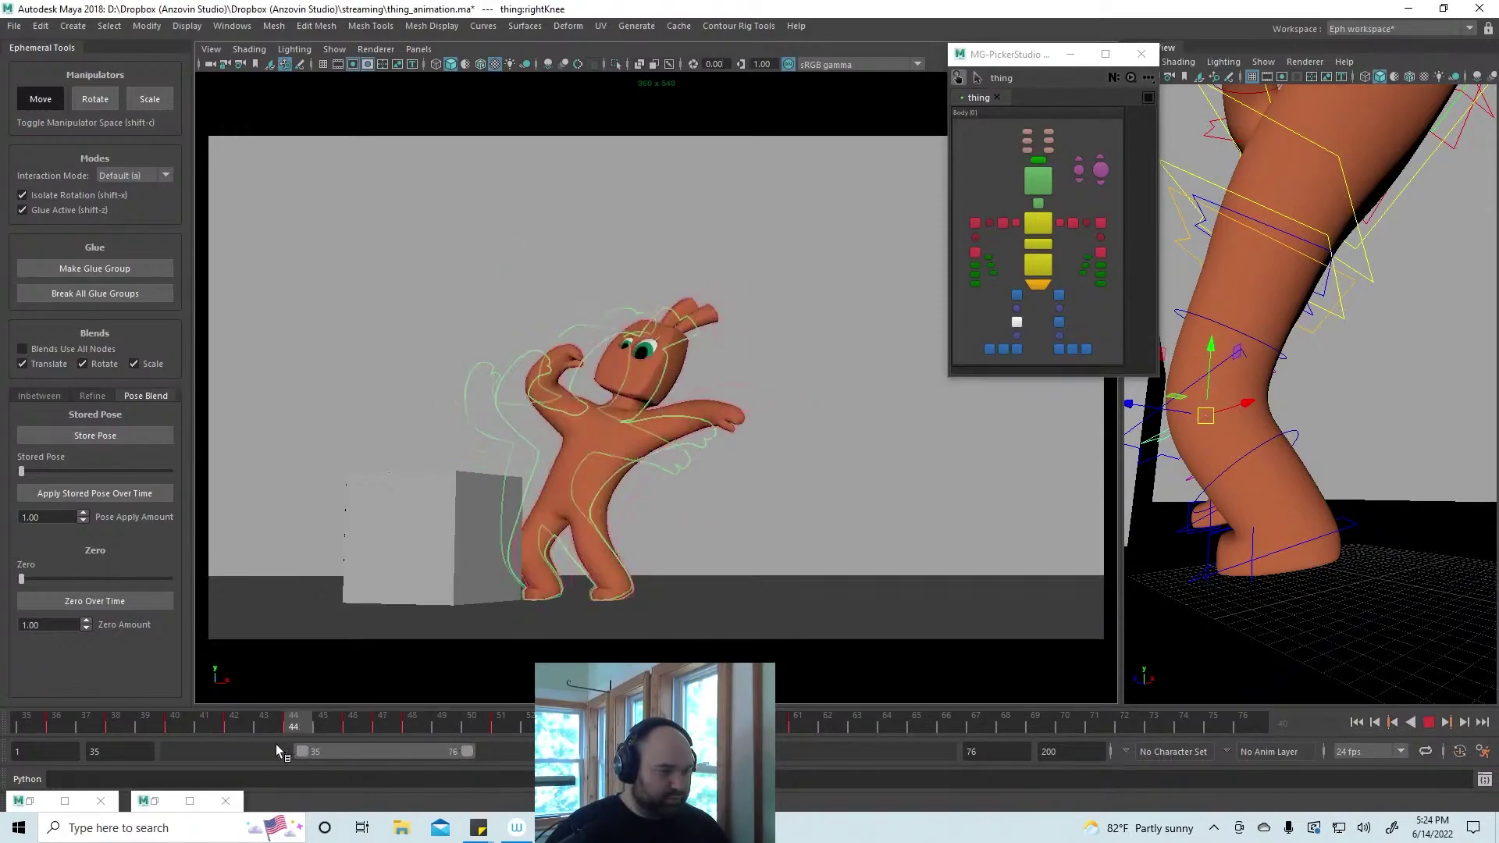
pyautogui.hotkey('alt', 'shift', 'v')
pyautogui.hotkey('alt', 'v')
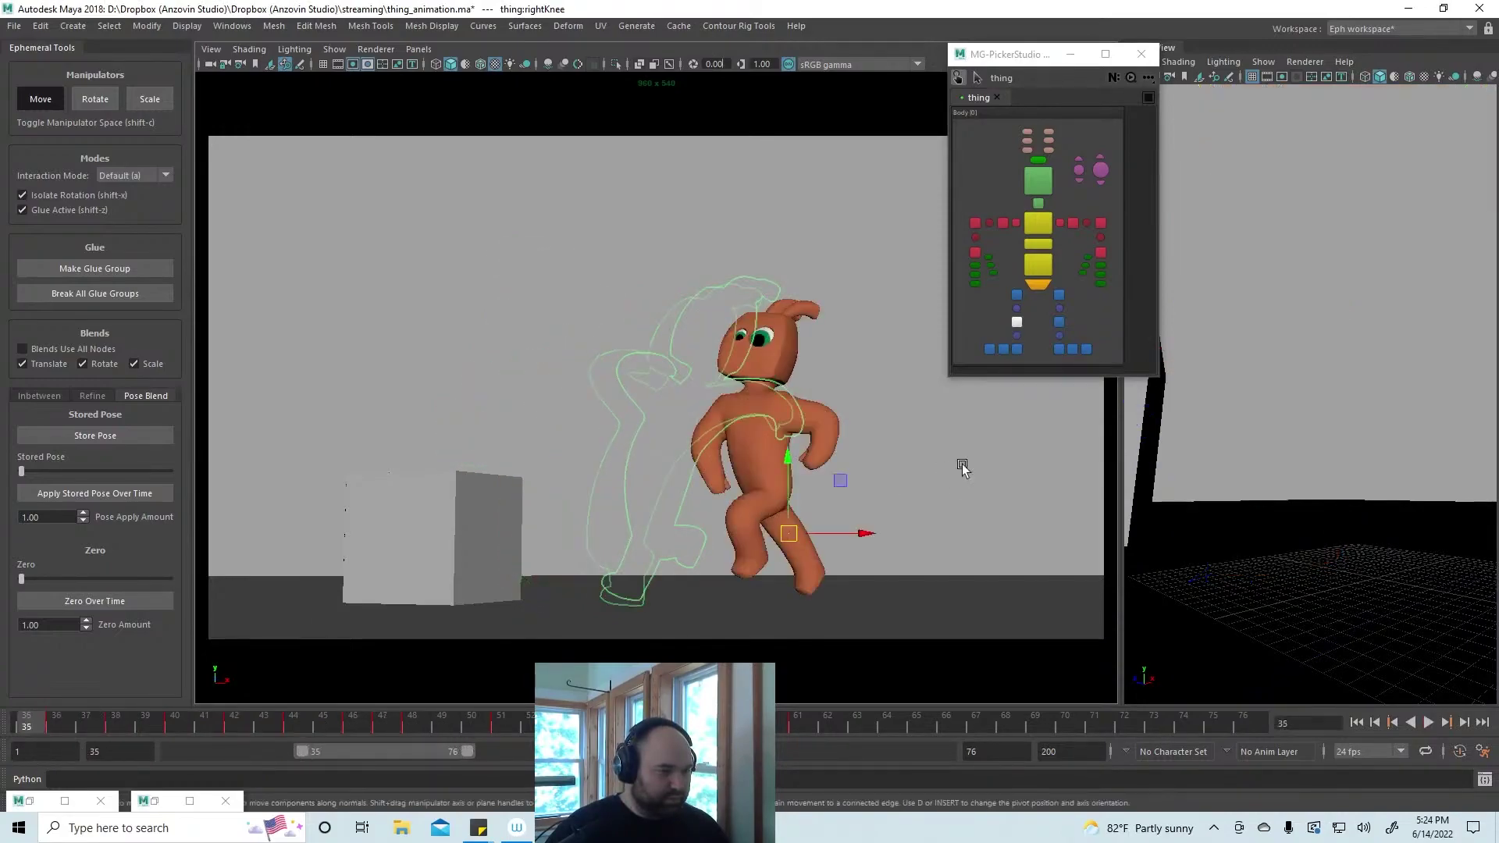
pyautogui.click(963, 467)
pyautogui.click(1429, 722)
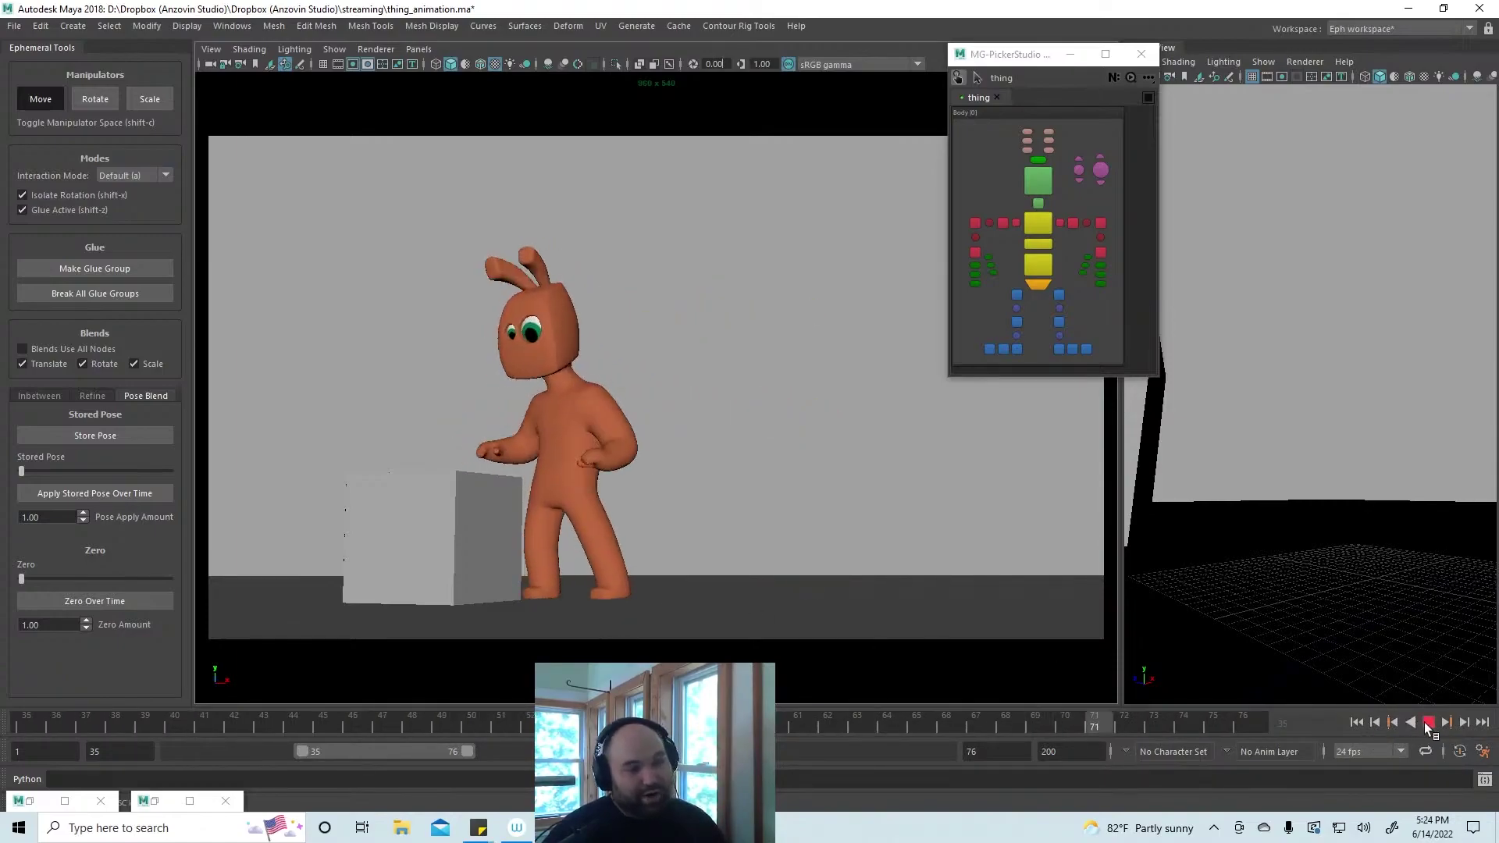
pyautogui.click(1428, 723)
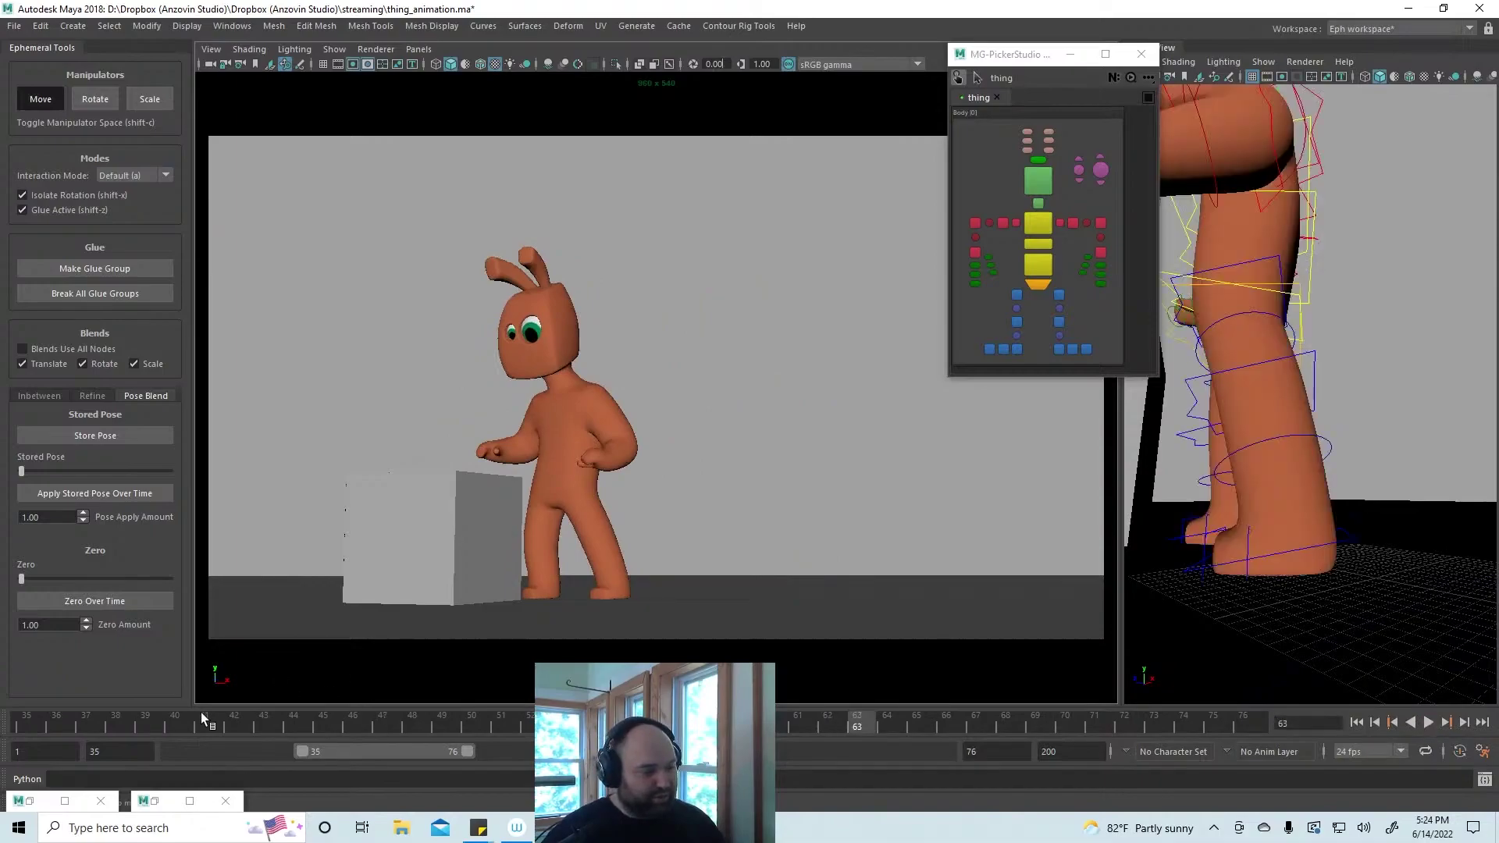
pyautogui.moveTo(200, 712)
pyautogui.mouseDown()
pyautogui.moveTo(385, 726)
pyautogui.moveTo(245, 723)
pyautogui.mouseUp()
pyautogui.hotkey('alt', 'v')
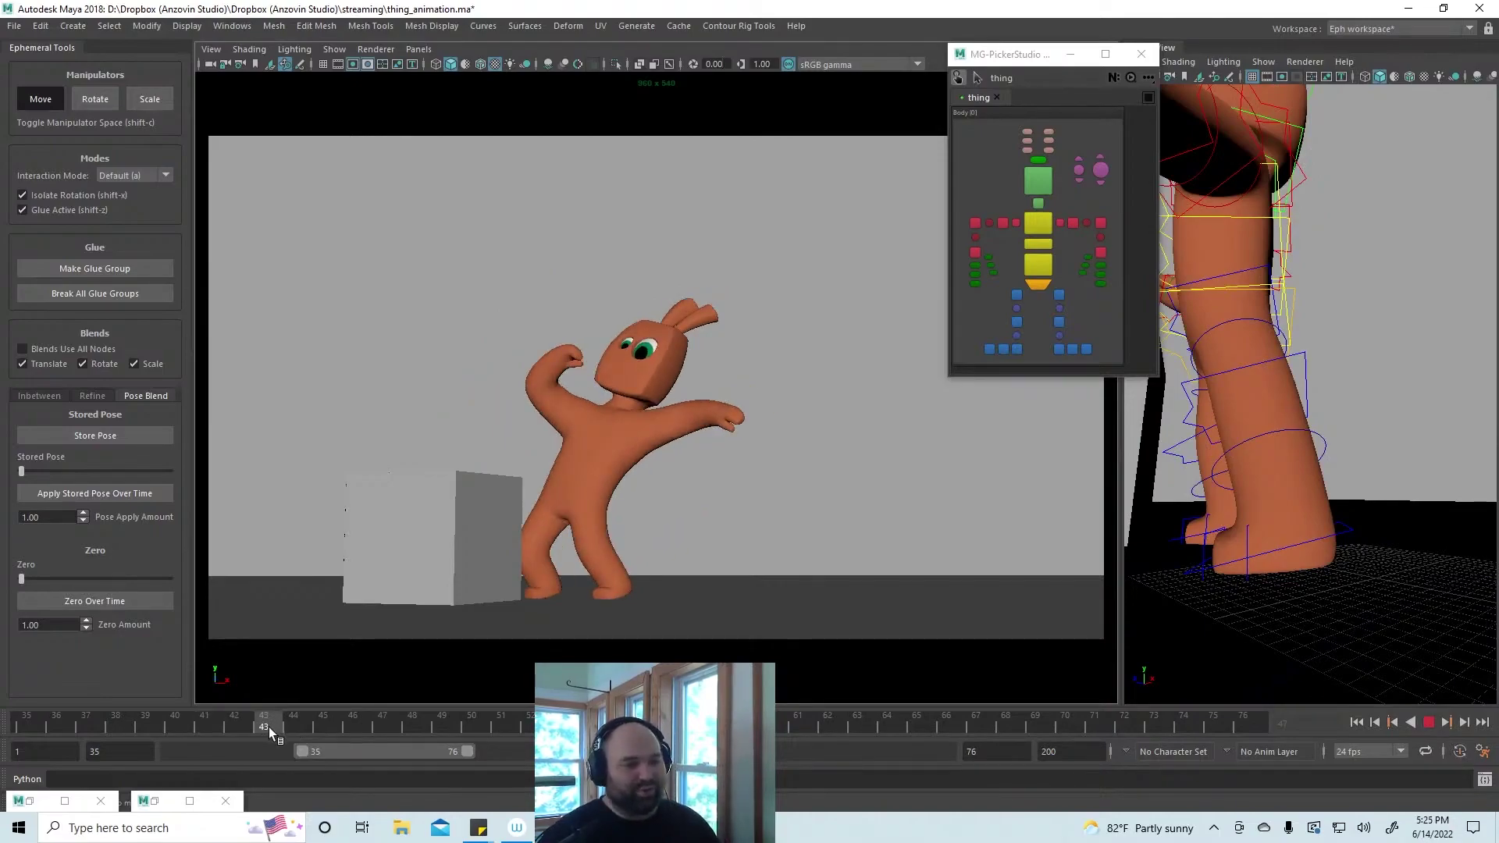
pyautogui.moveTo(269, 728); pyautogui.dragTo(395, 733)
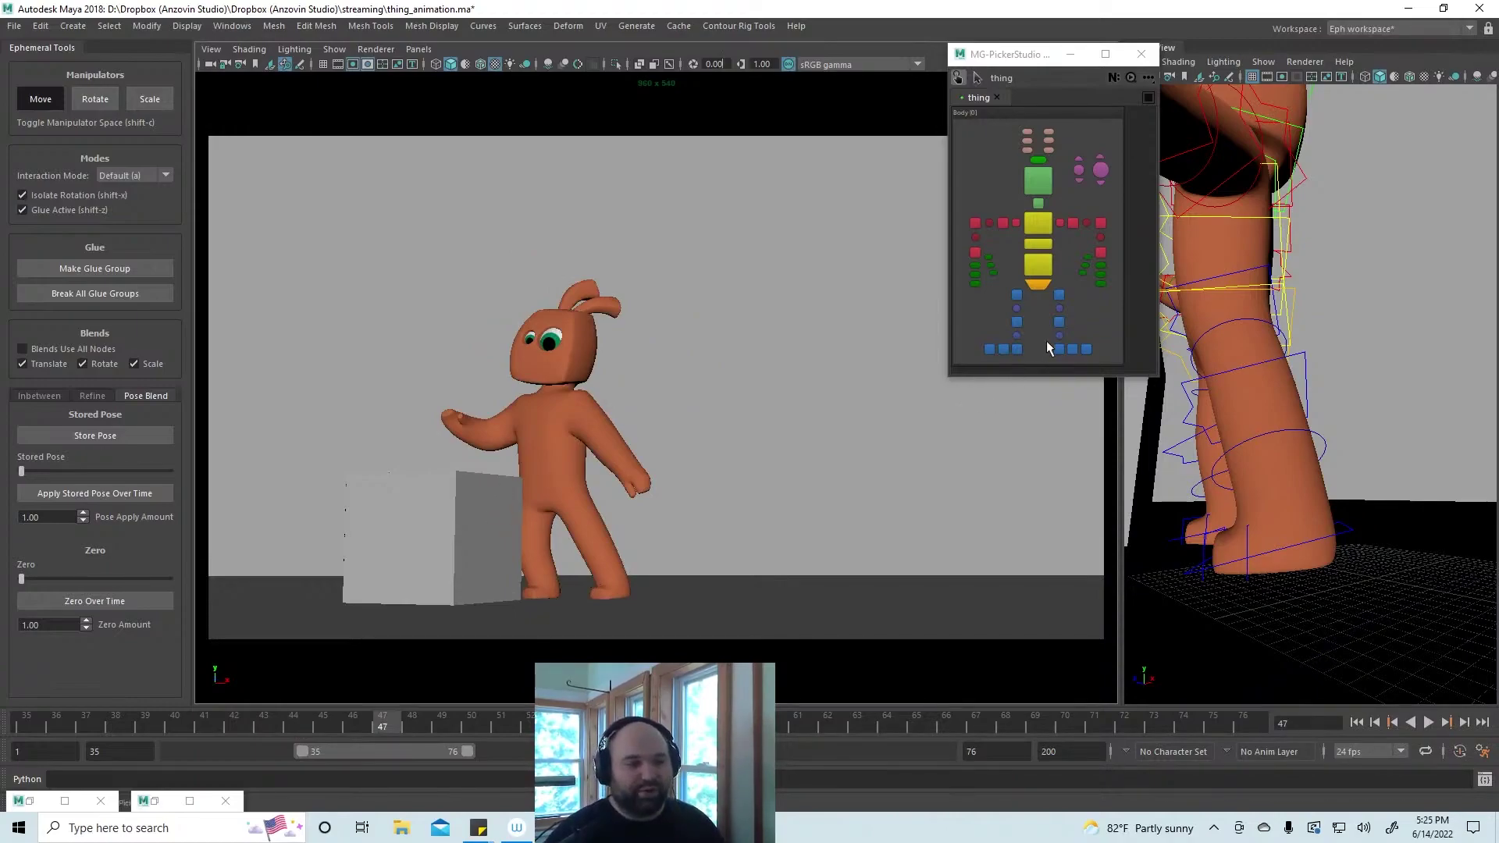
# Store the rightFoot's pose at frame 48 and mark frames 41–48 on the time slider
pyautogui.click(990, 349)
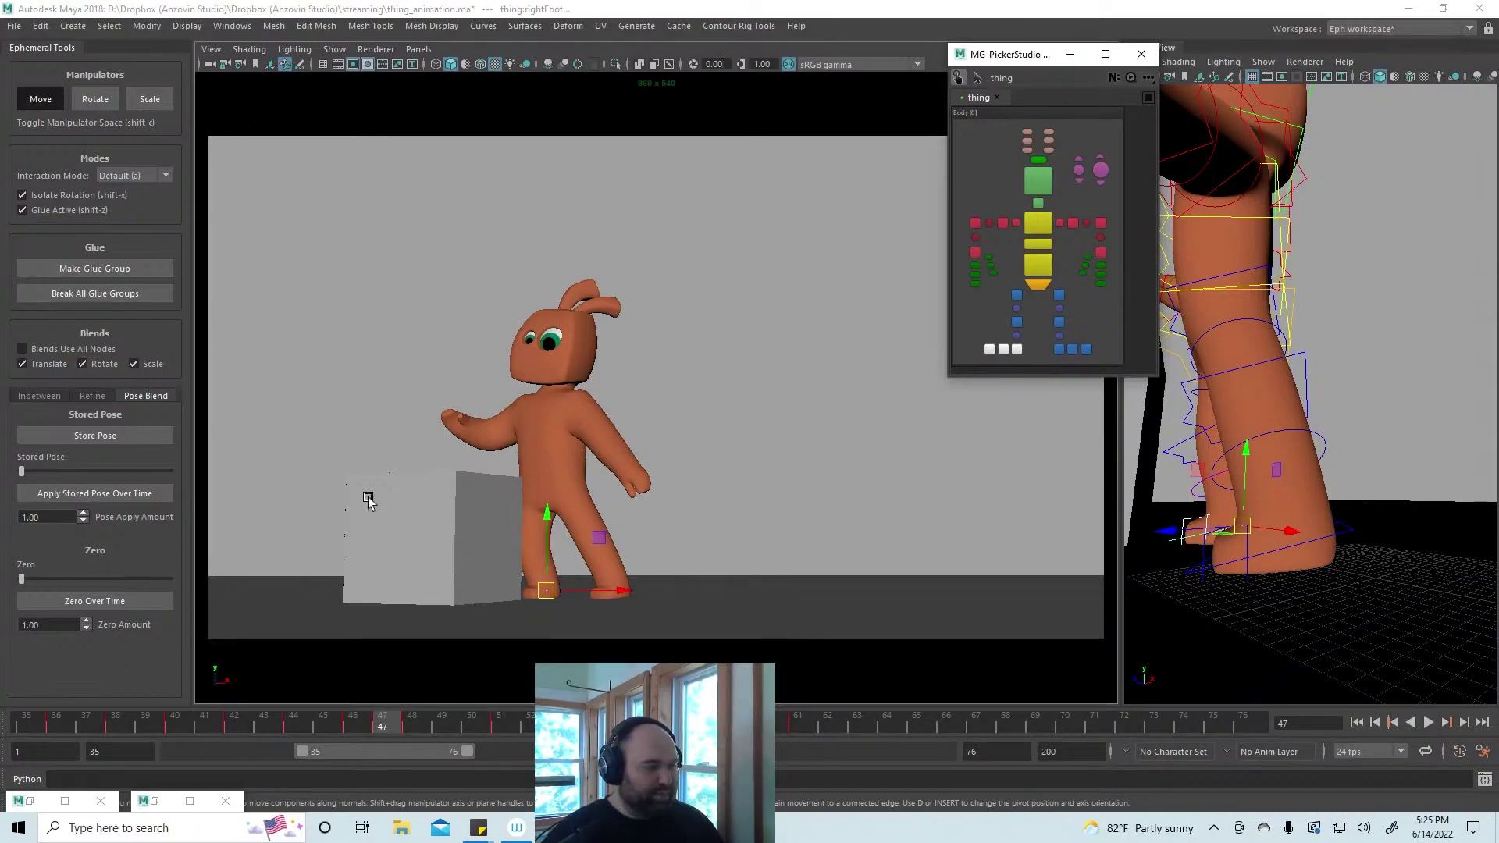
pyautogui.click(405, 724)
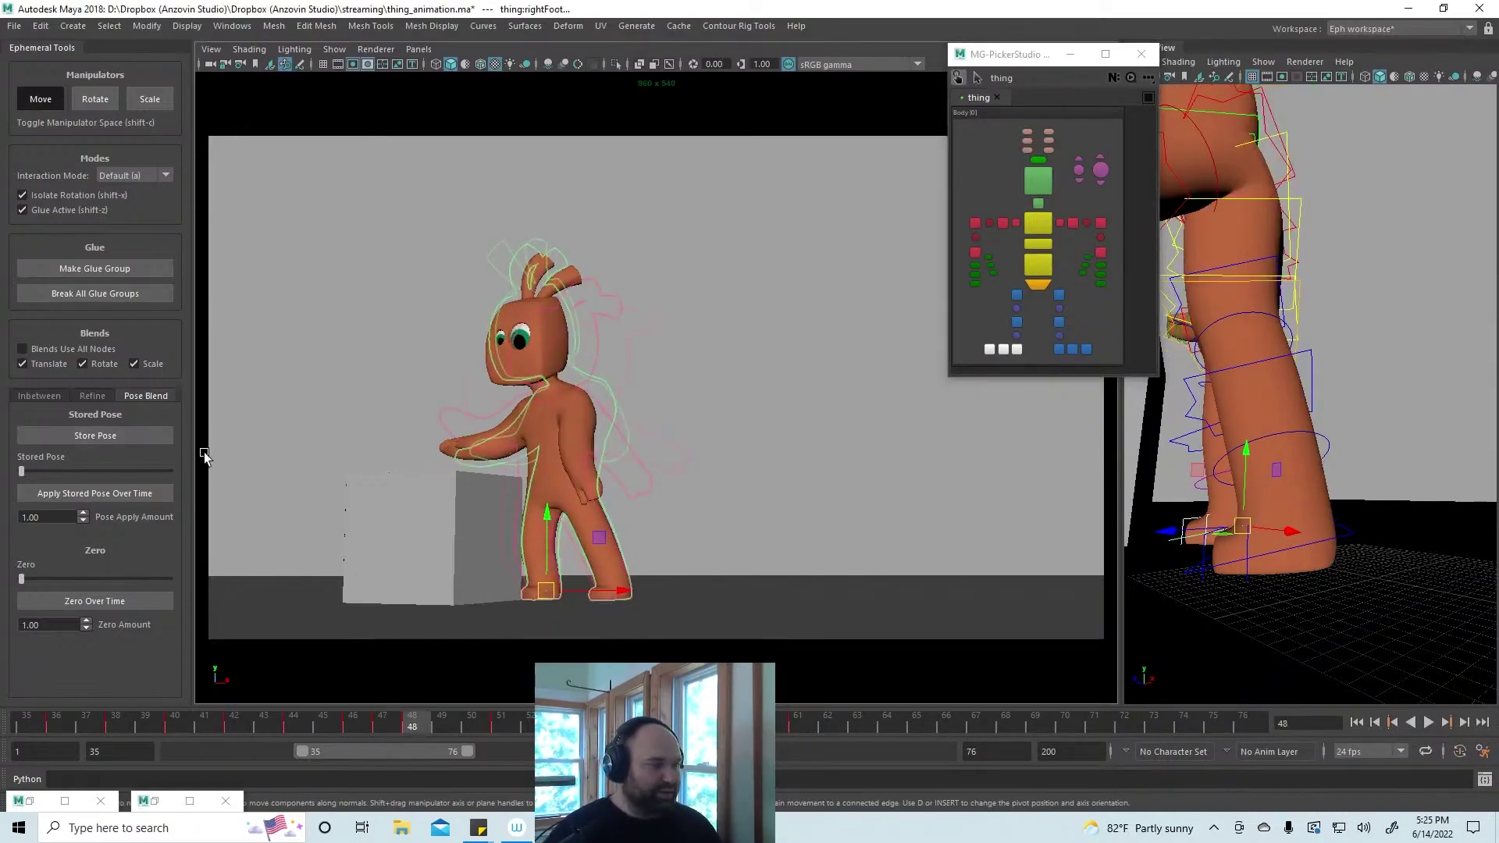
pyautogui.click(168, 436)
pyautogui.click(353, 725)
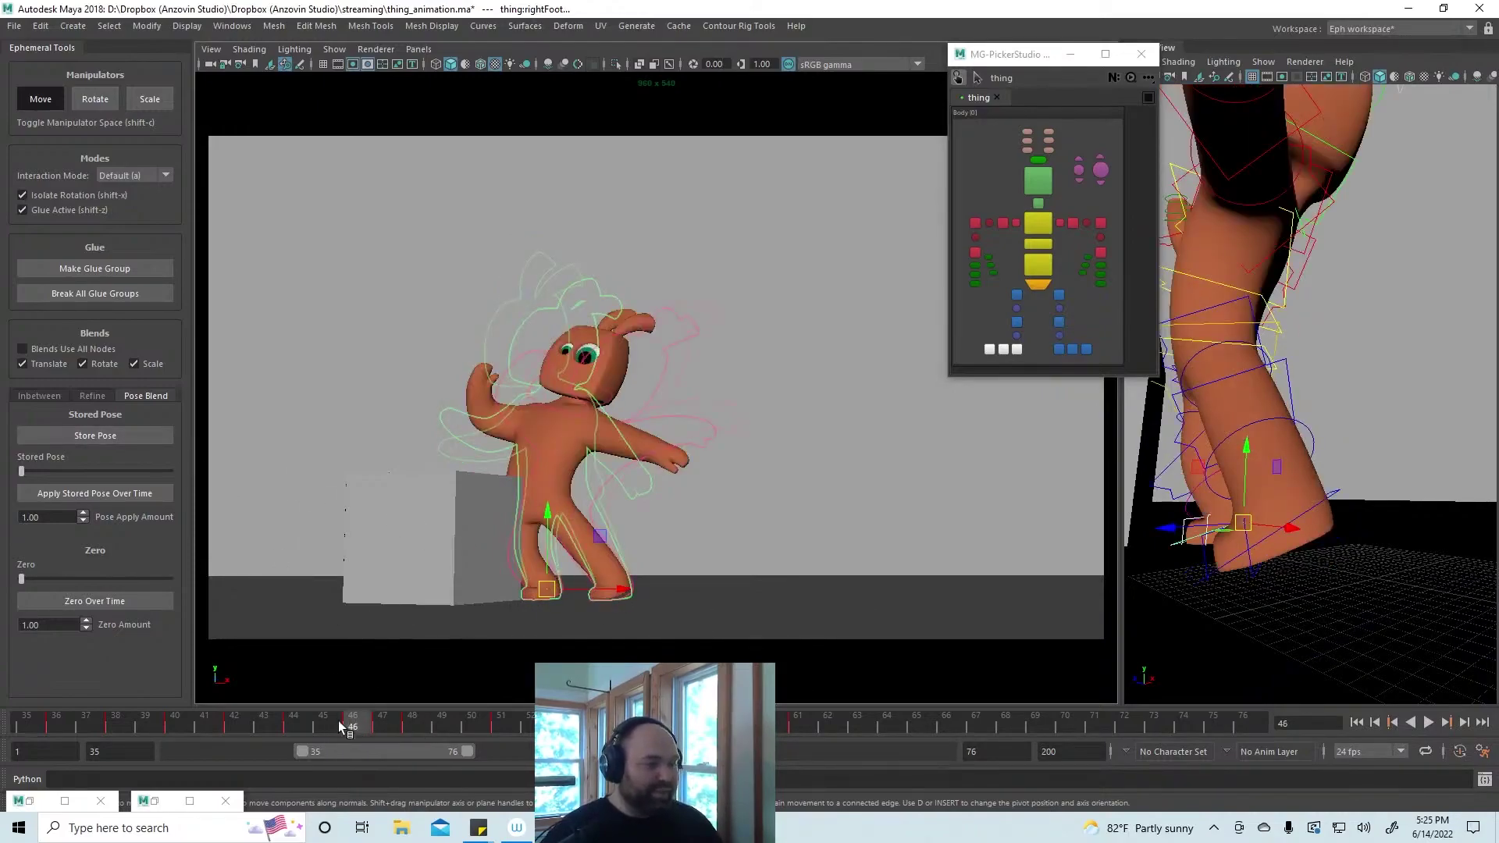
pyautogui.moveTo(339, 724); pyautogui.dragTo(221, 727)
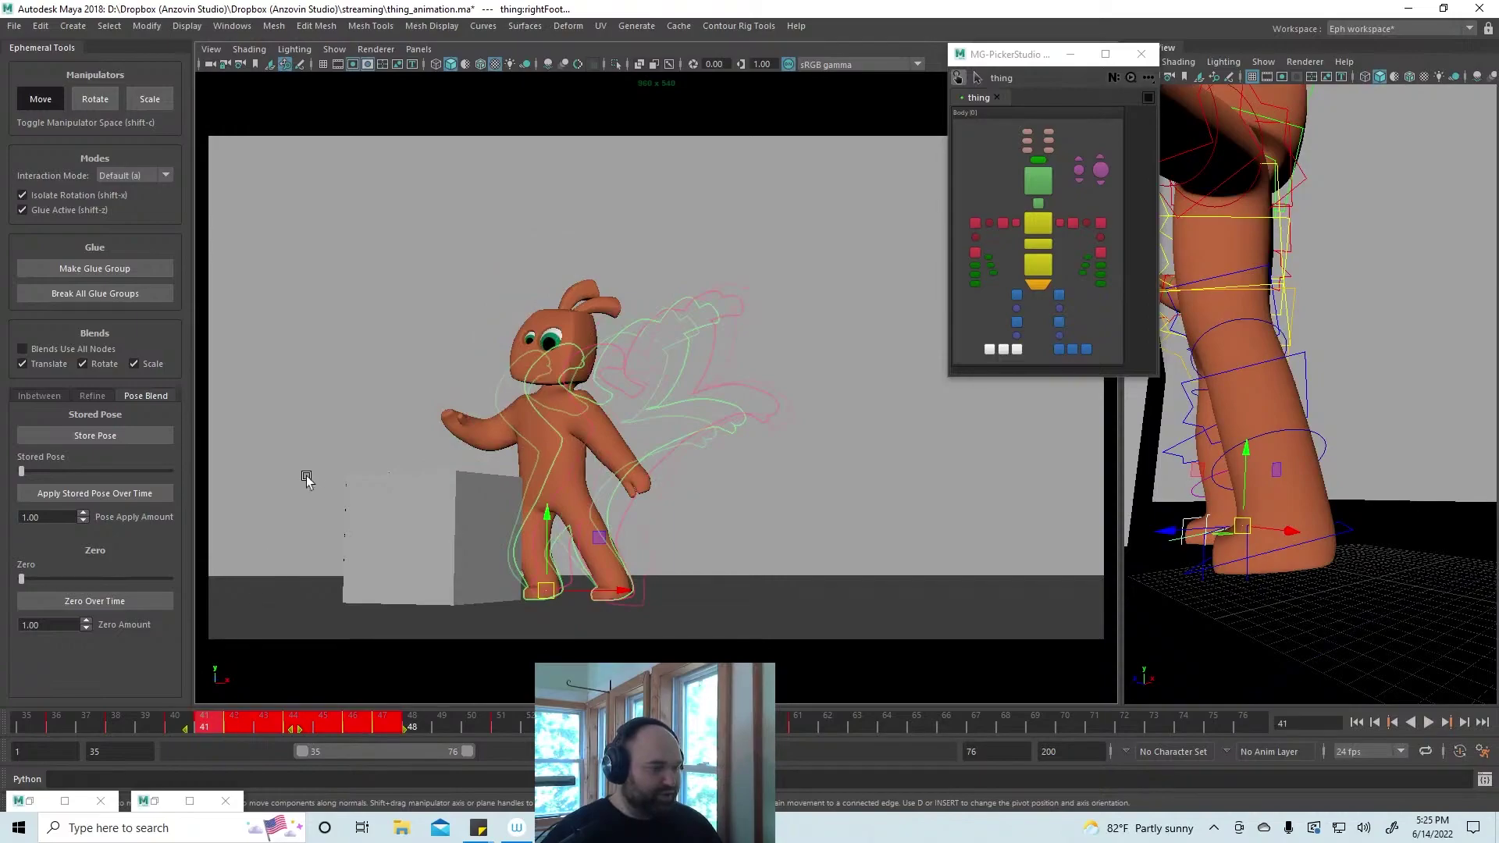
# Save the scene and apply the stored foot pose over frames 41–48
pyautogui.hotkey('ctrl', 's')
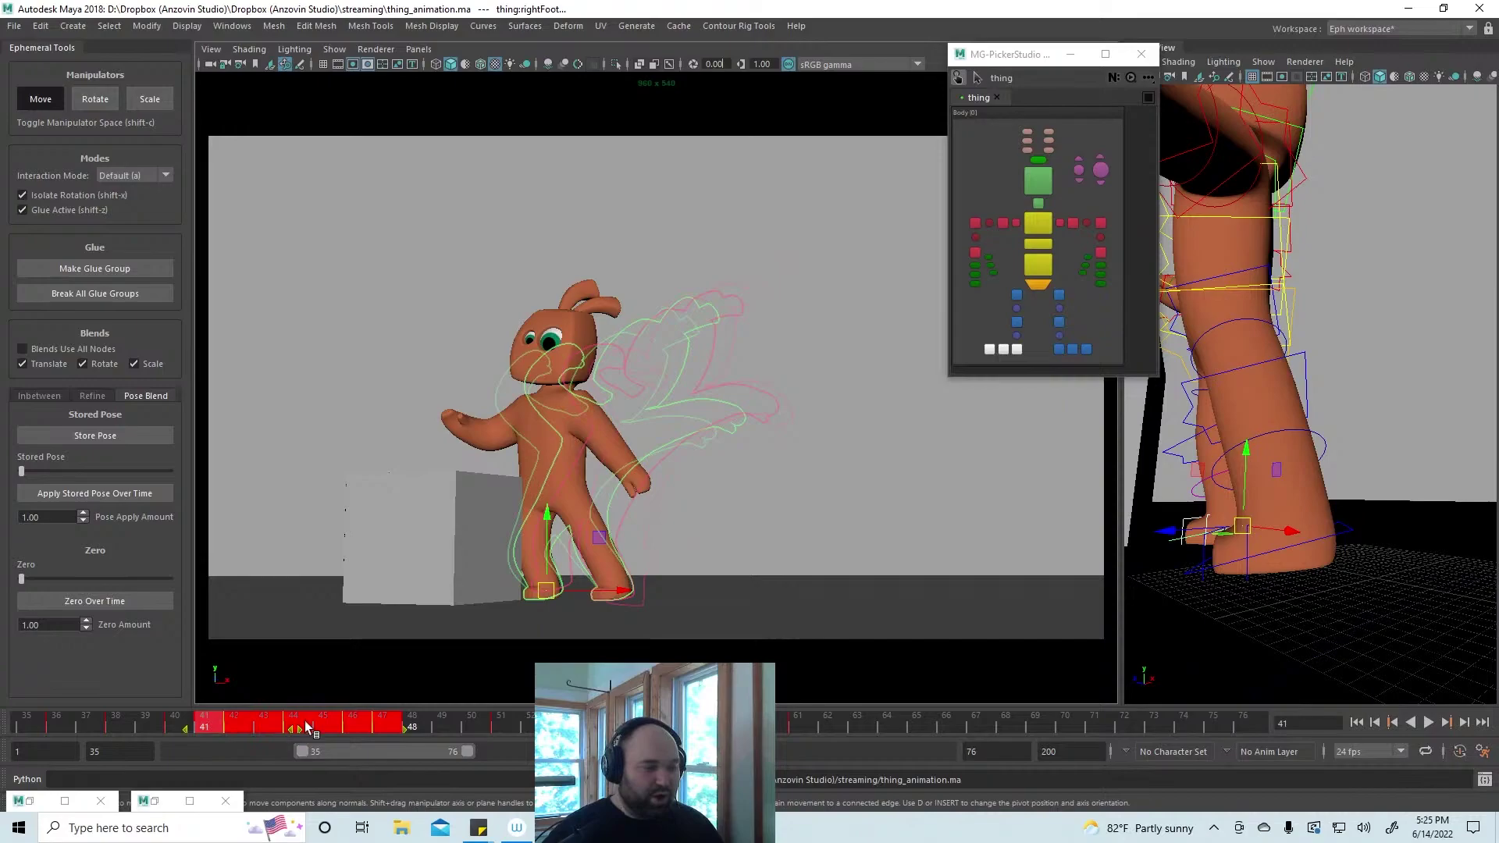
pyautogui.click(117, 493)
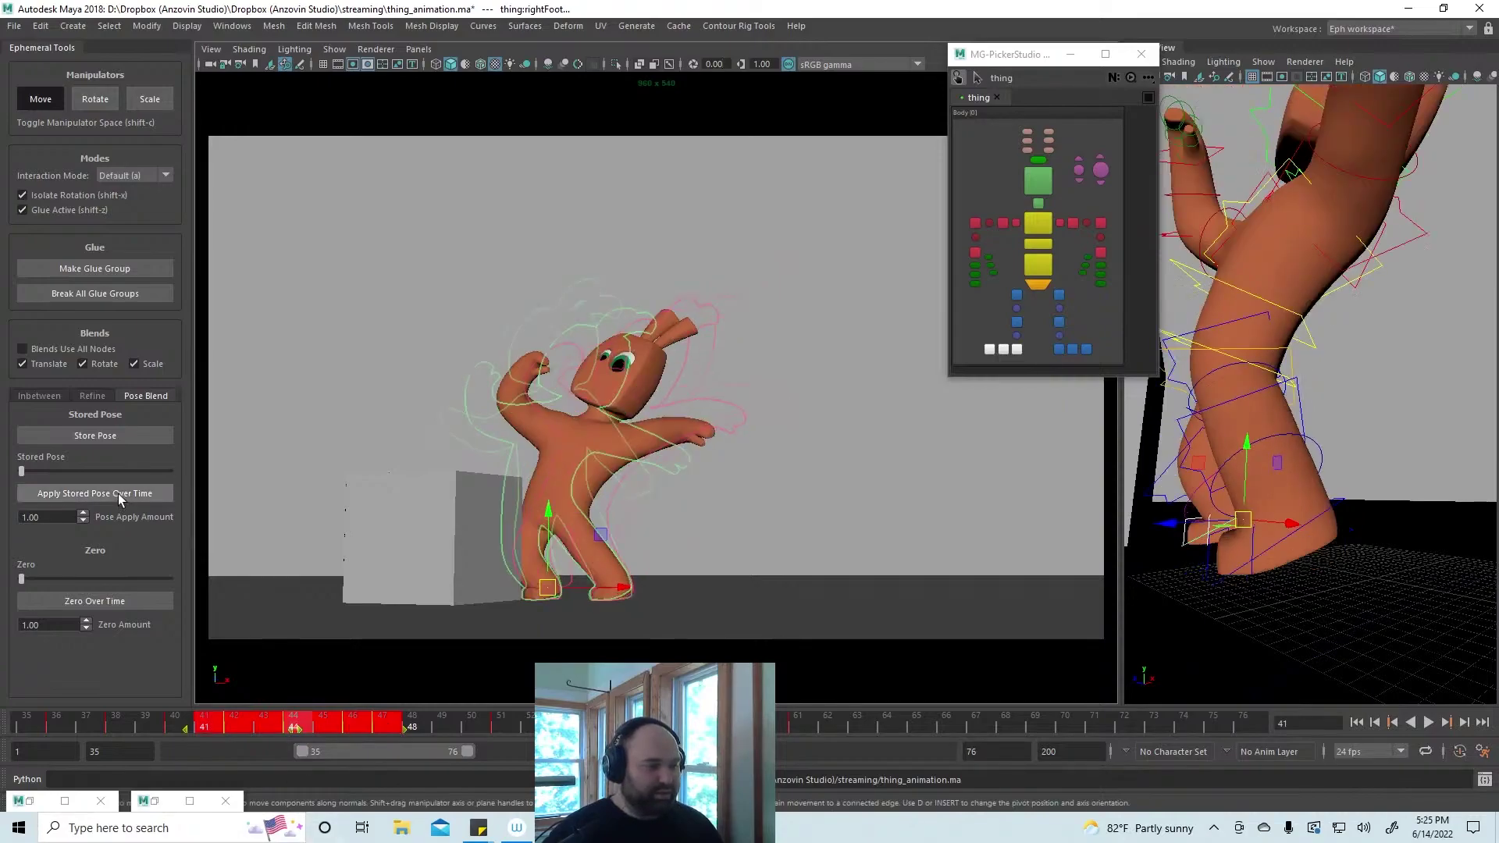
pyautogui.moveTo(363, 719); pyautogui.dragTo(193, 732)
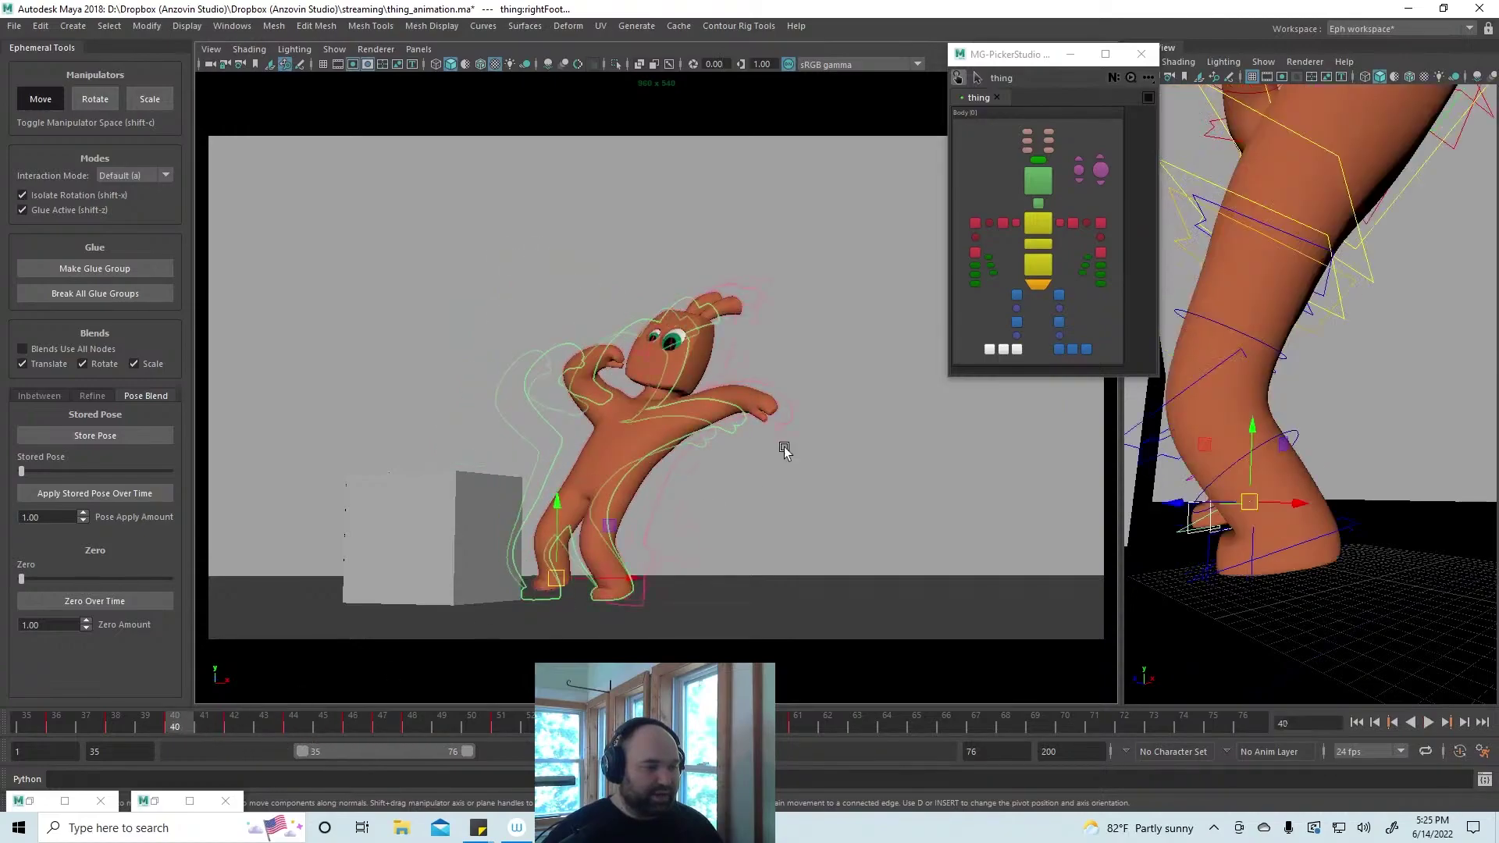
# Rotate the rightFoot slightly at frame 40 so it sits flat, then scrub to check
pyautogui.click(573, 580)
pyautogui.press('e')
pyautogui.moveTo(501, 556); pyautogui.dragTo(505, 544)
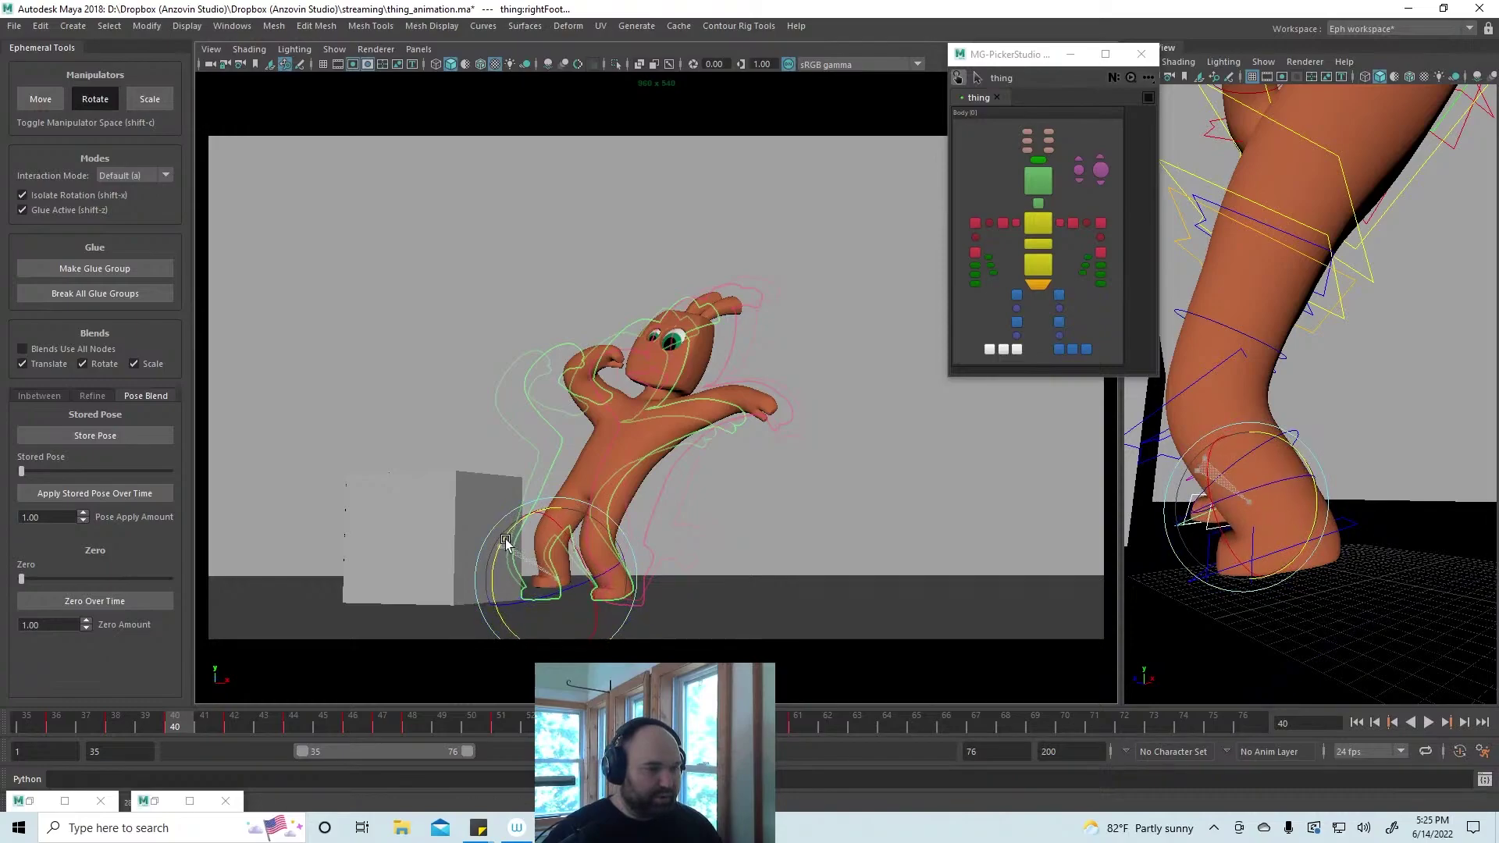
pyautogui.moveTo(220, 715)
pyautogui.mouseDown()
pyautogui.moveTo(142, 719)
pyautogui.moveTo(593, 727)
pyautogui.moveTo(26, 726)
pyautogui.mouseUp()
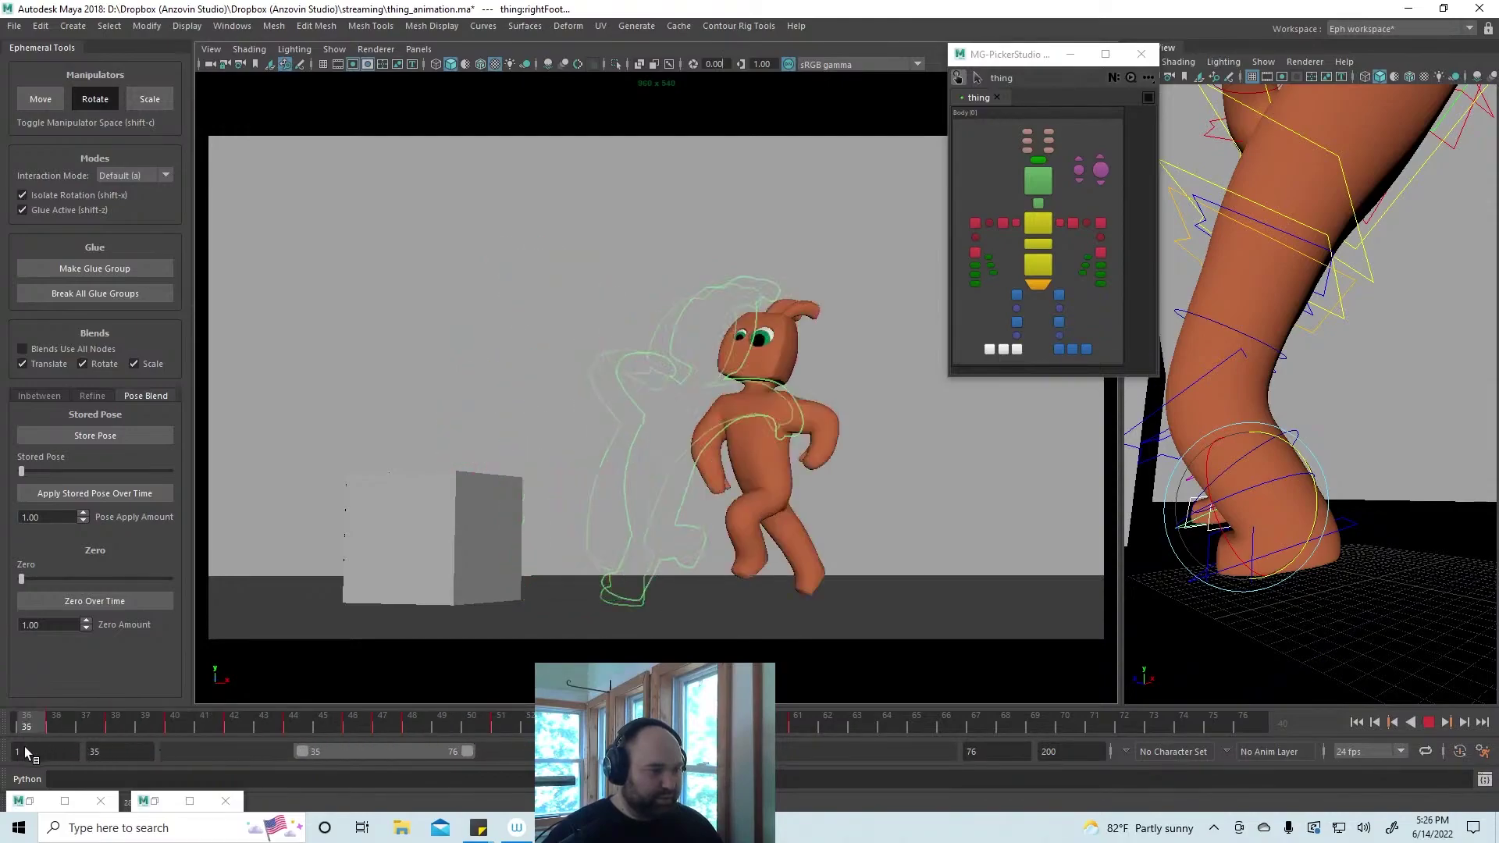
# Review the box-push in playback, then select leftFoot and return to frame 40
pyautogui.click(990, 523)
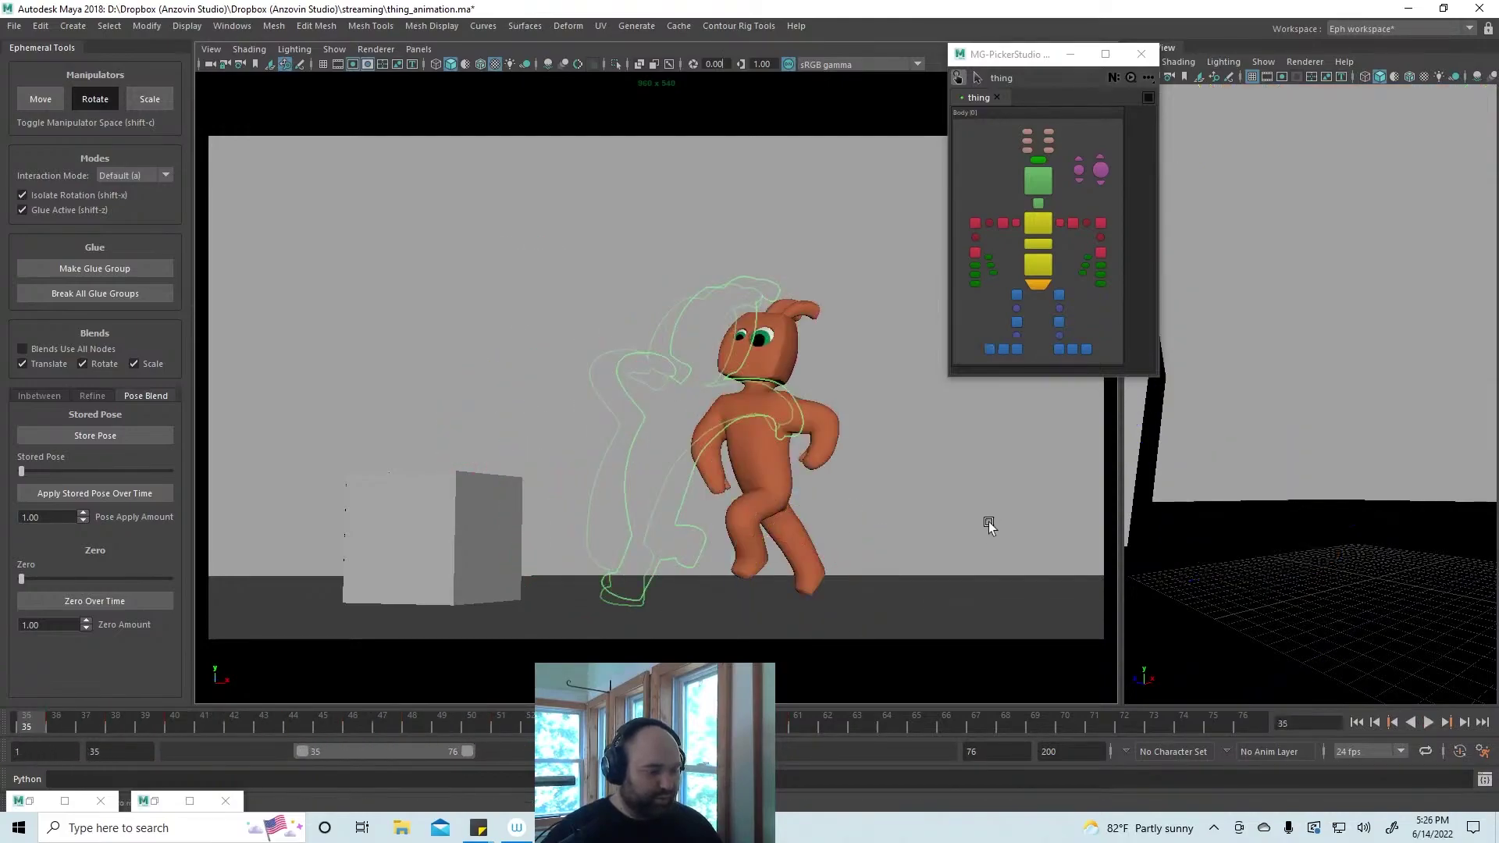
pyautogui.click(1429, 722)
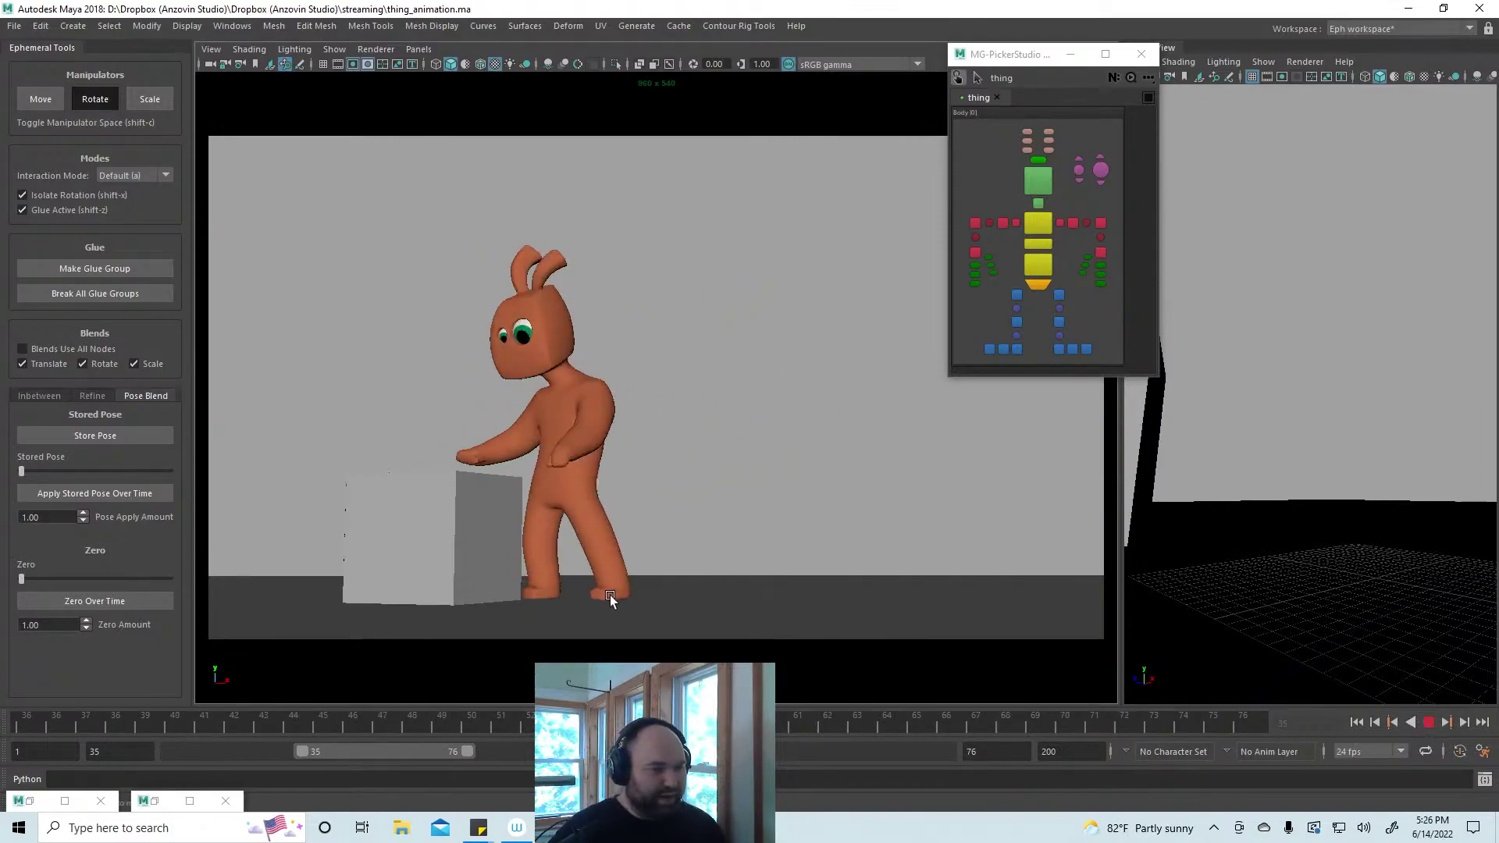
pyautogui.click(1426, 721)
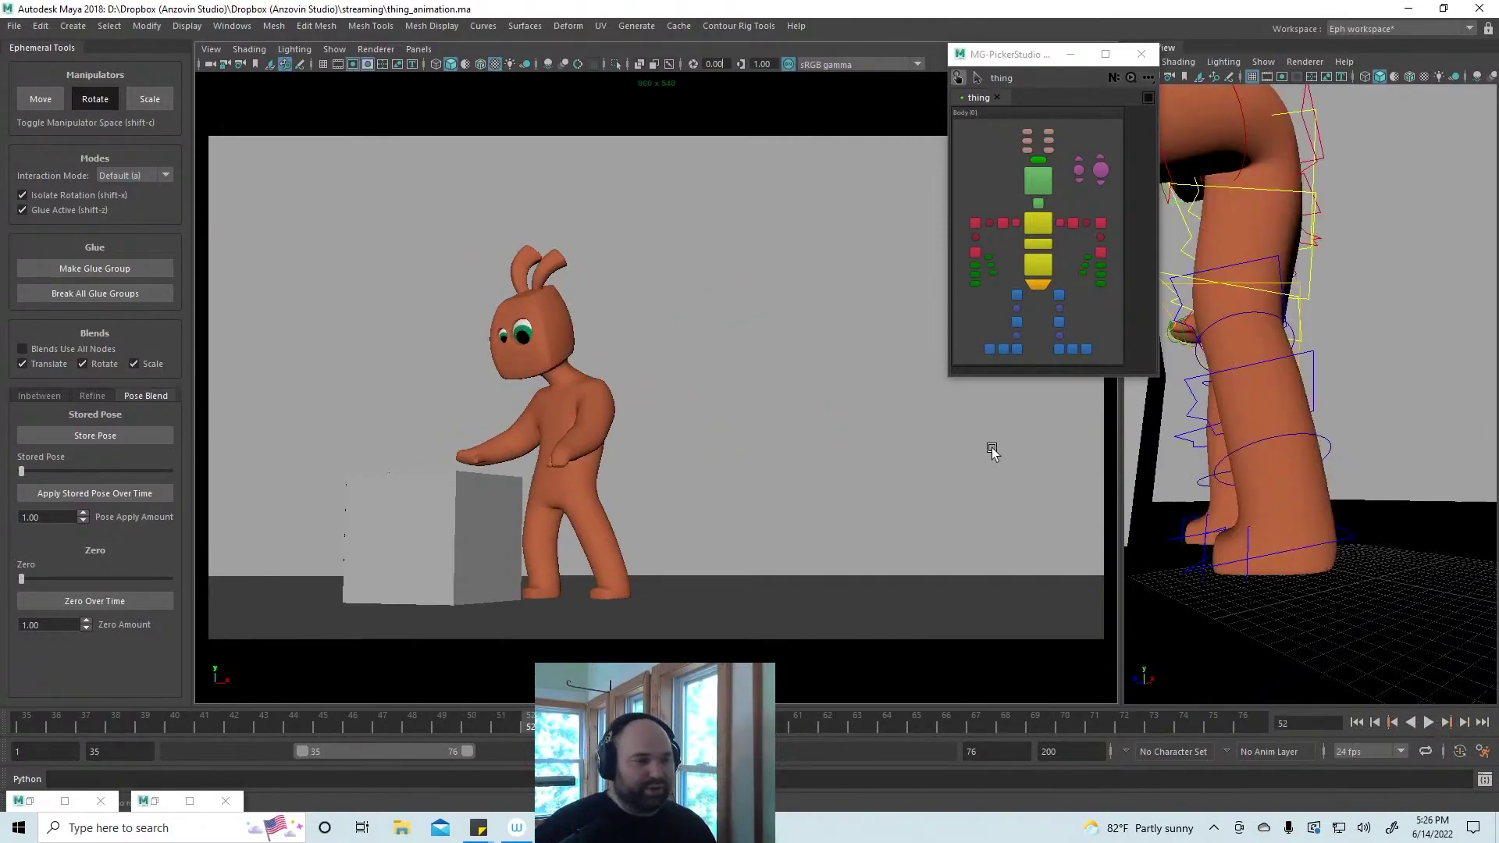
pyautogui.click(1089, 349)
pyautogui.moveTo(393, 728); pyautogui.dragTo(175, 724)
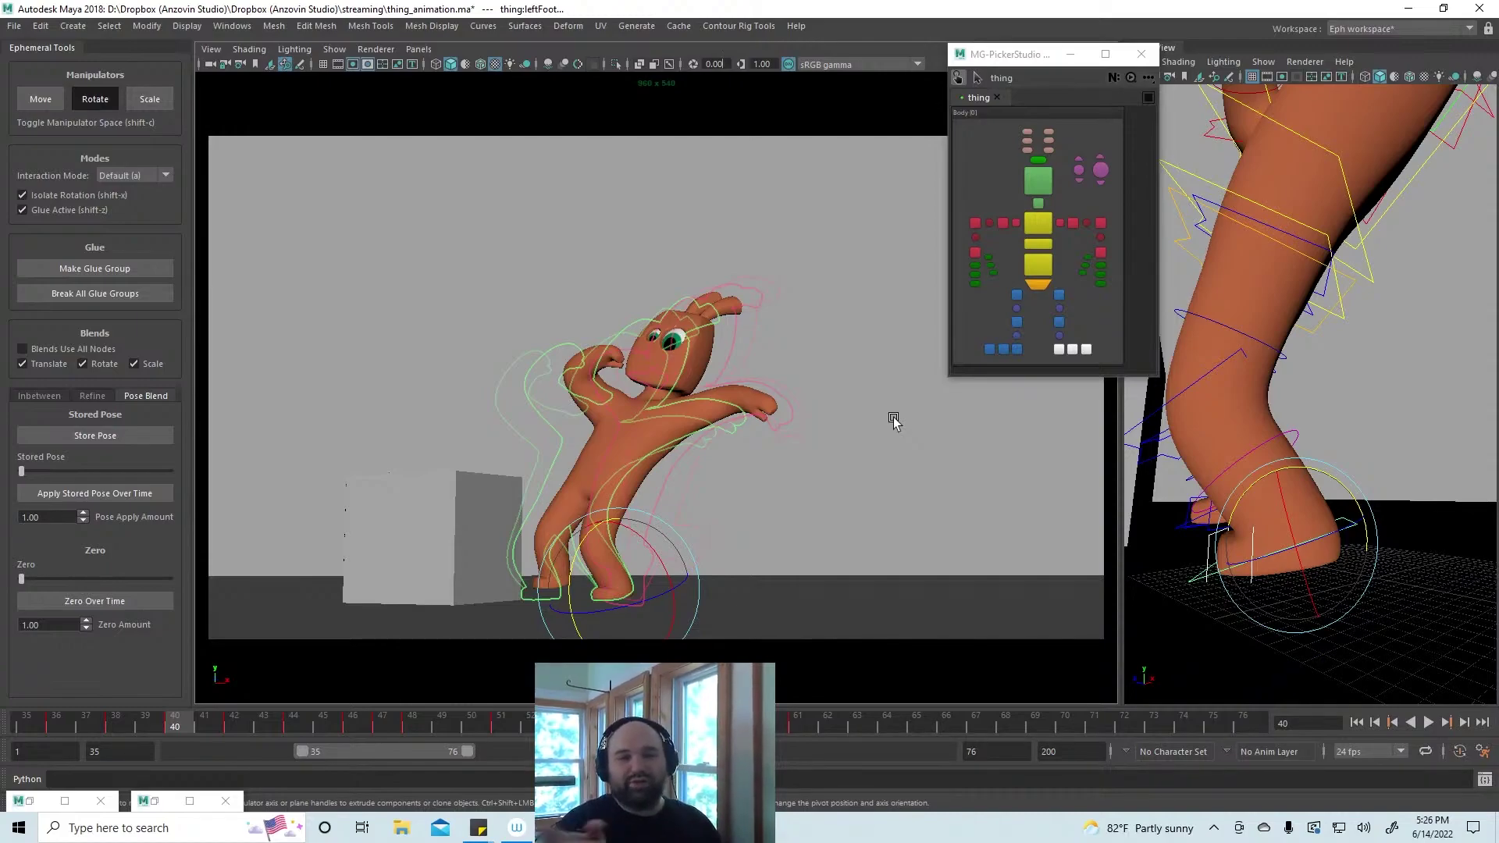
# Select the three left-foot controls and compare their pose across frames 38–40
pyautogui.hotkey('alt', 'v')
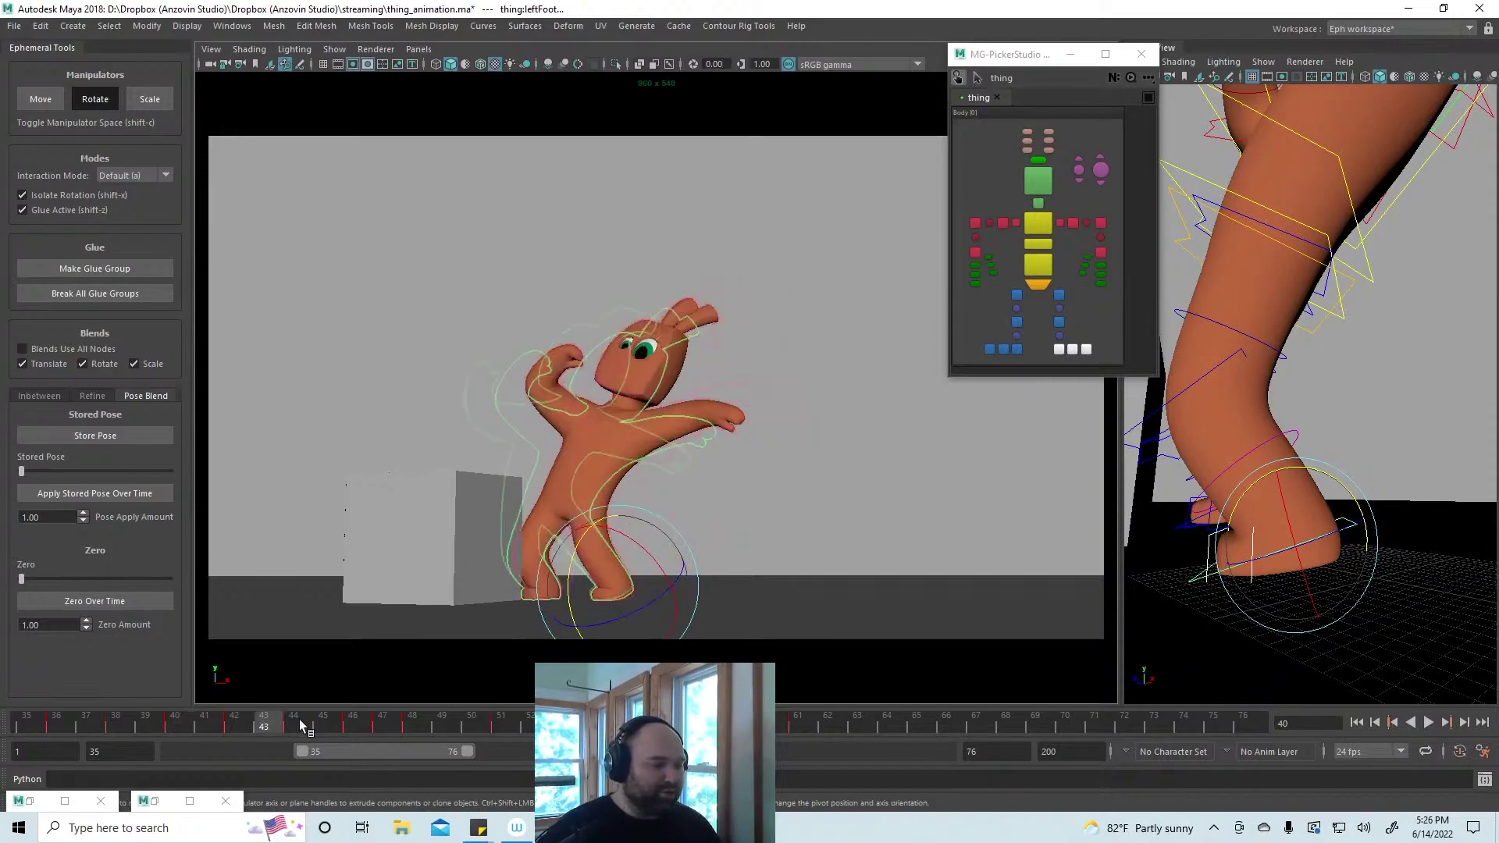
pyautogui.click(345, 731)
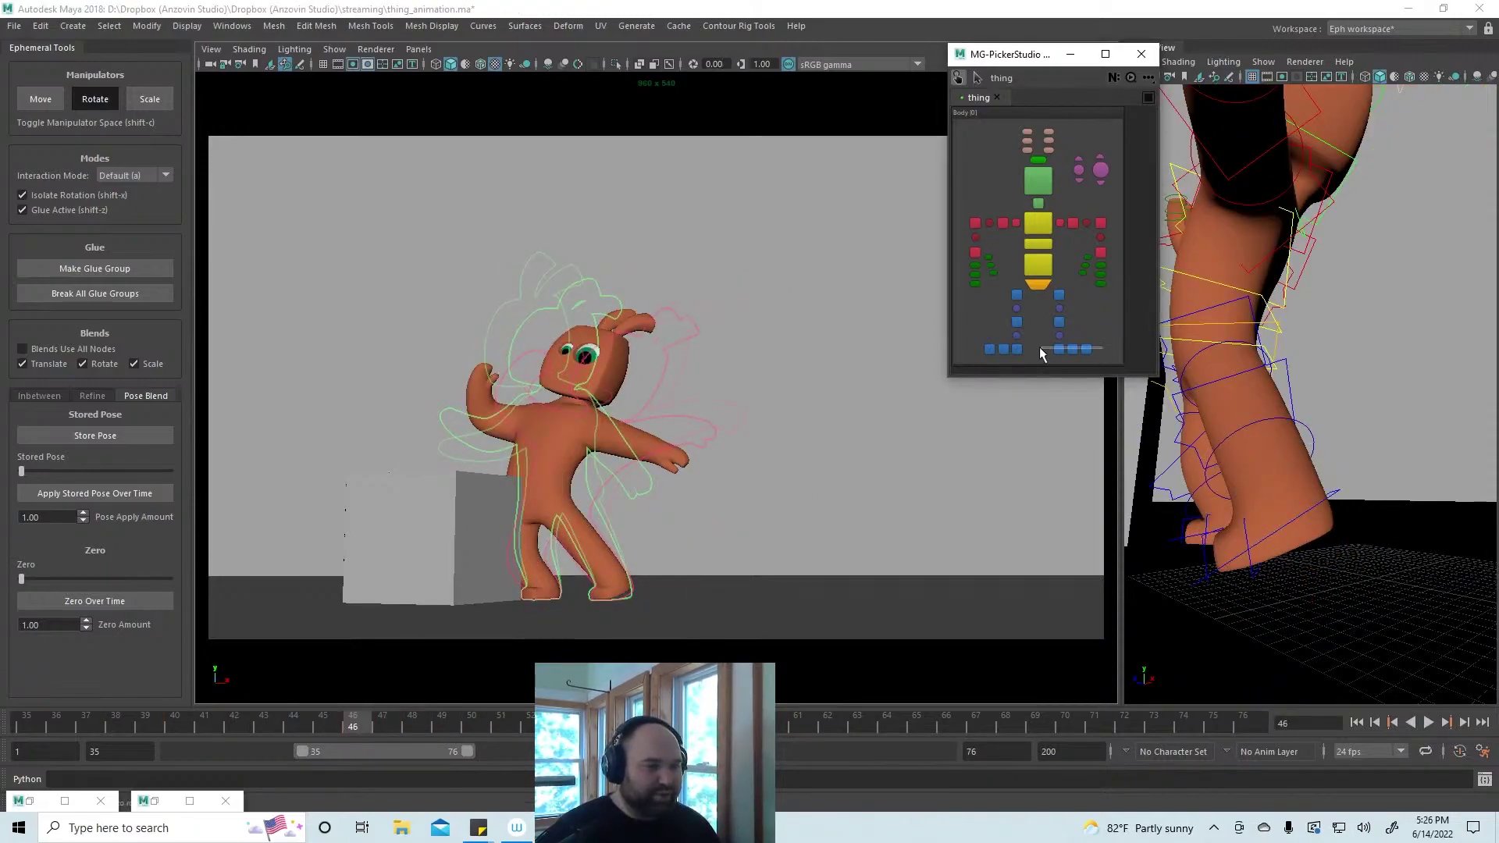
pyautogui.moveTo(1039, 353); pyautogui.dragTo(1039, 355)
pyautogui.hotkey('alt', 'v')
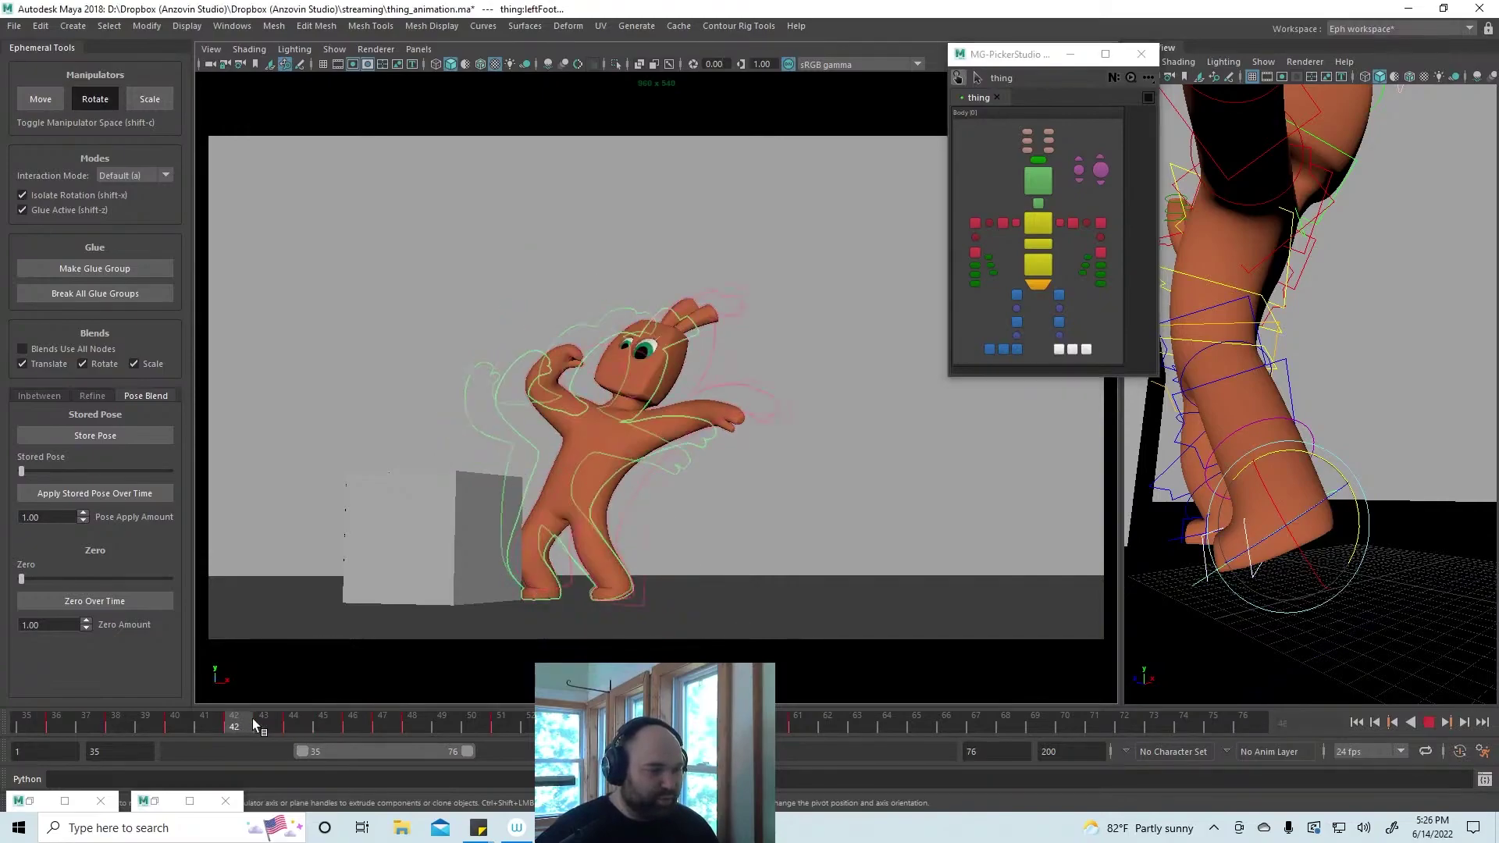
pyautogui.moveTo(251, 719); pyautogui.dragTo(186, 719)
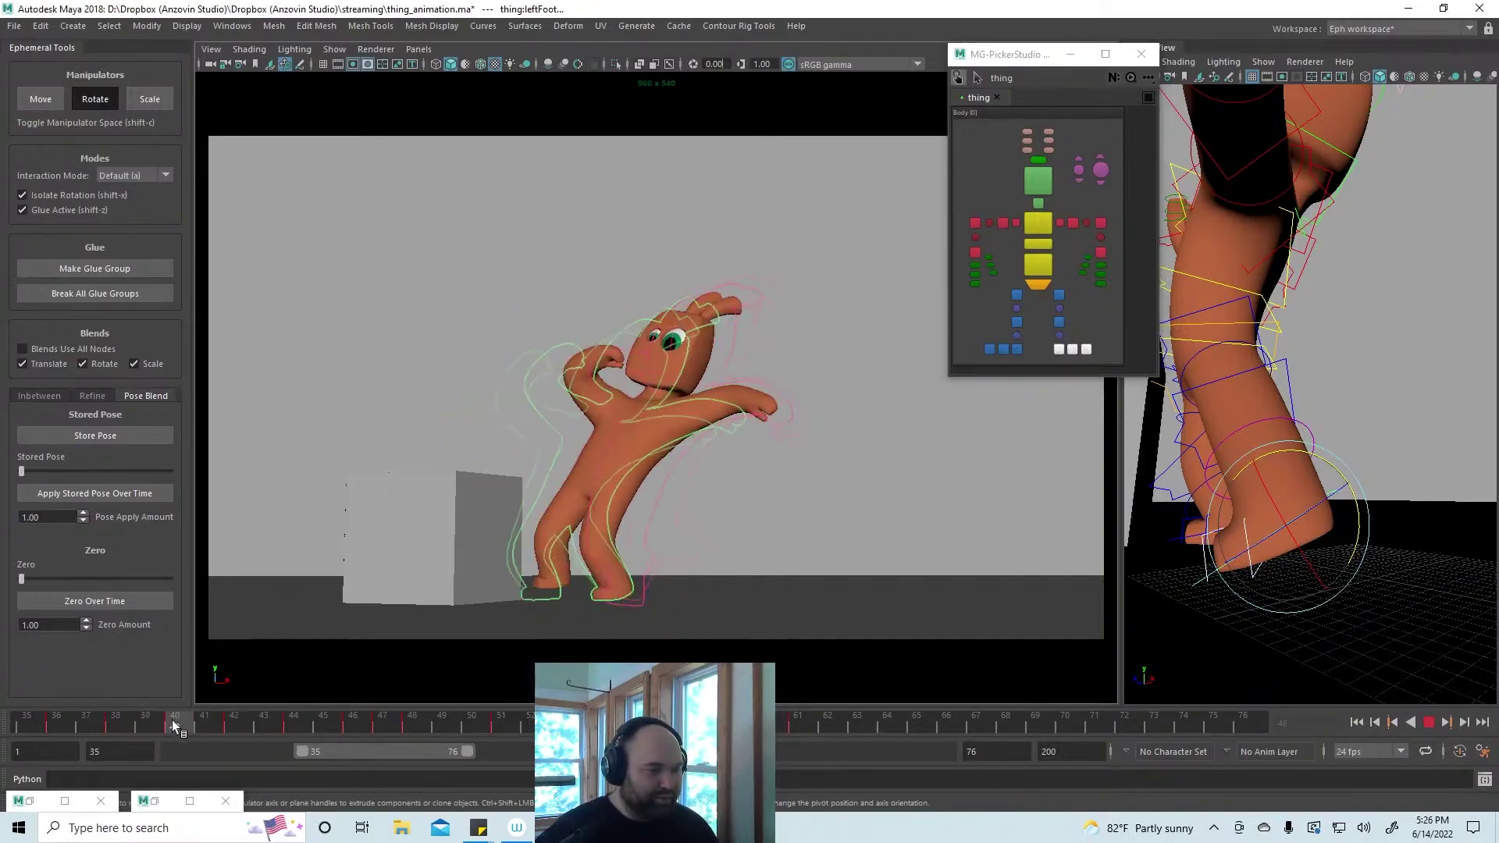
pyautogui.click(139, 726)
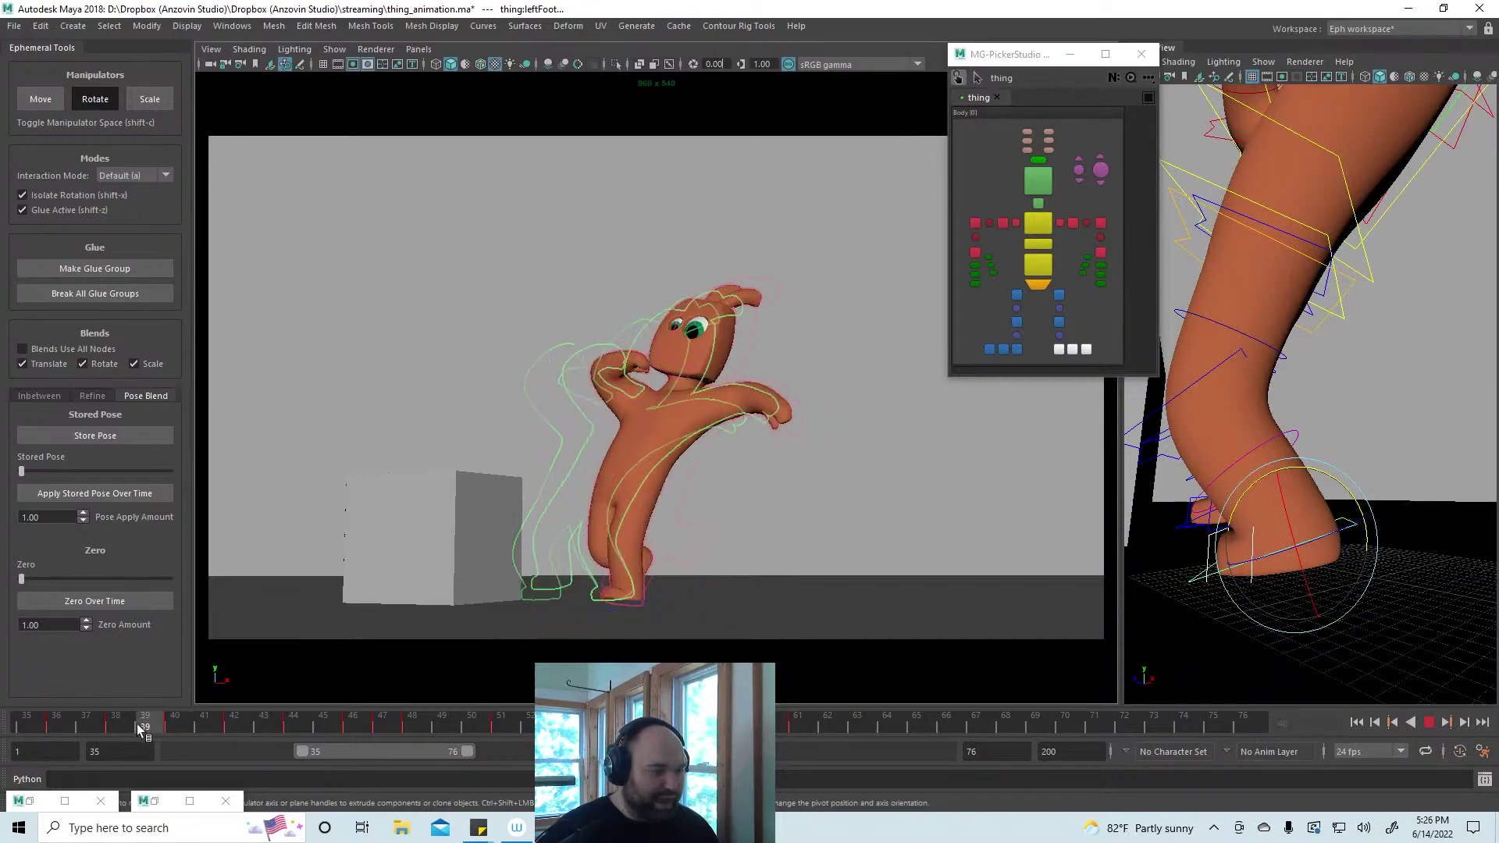
pyautogui.moveTo(139, 727); pyautogui.dragTo(171, 728)
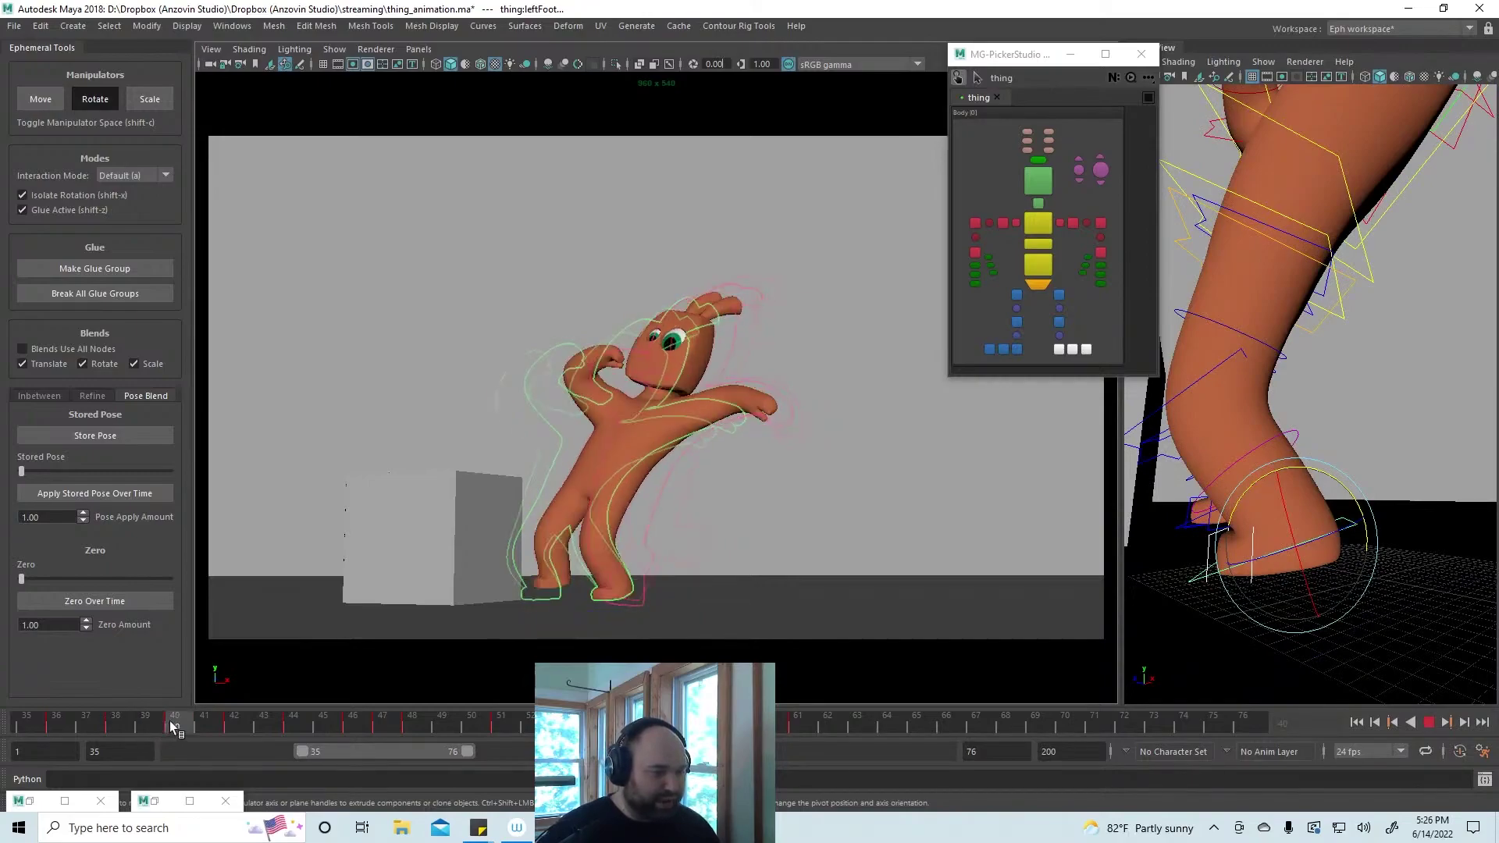
pyautogui.keyDown('alt'); pyautogui.moveTo(1242, 594); pyautogui.dragTo(1266, 587); pyautogui.keyUp('alt')
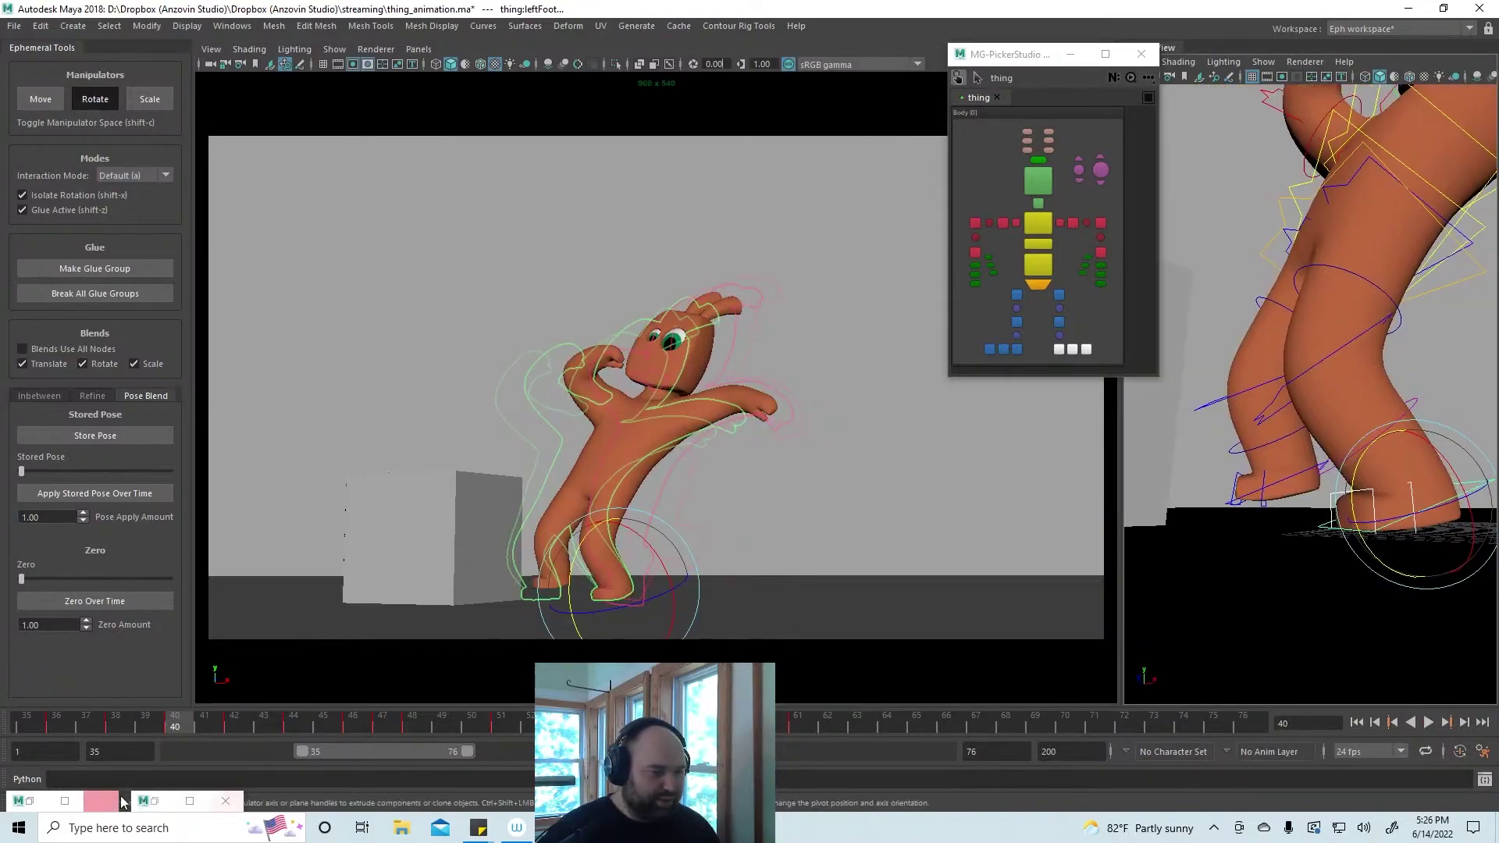
pyautogui.click(122, 725)
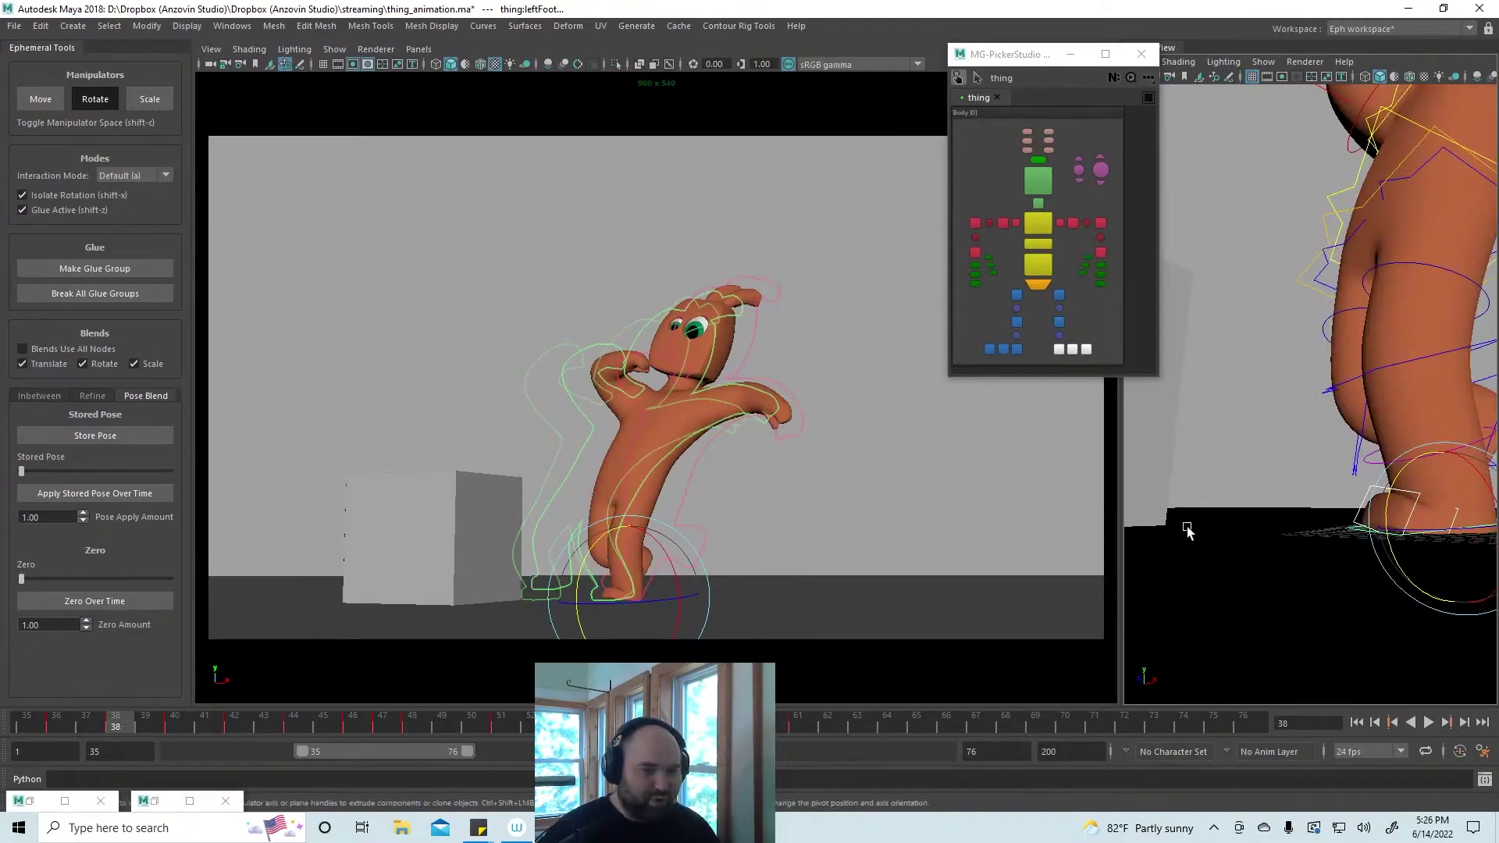
pyautogui.keyDown('alt'); pyautogui.moveTo(1275, 525); pyautogui.dragTo(1284, 529); pyautogui.keyUp('alt')
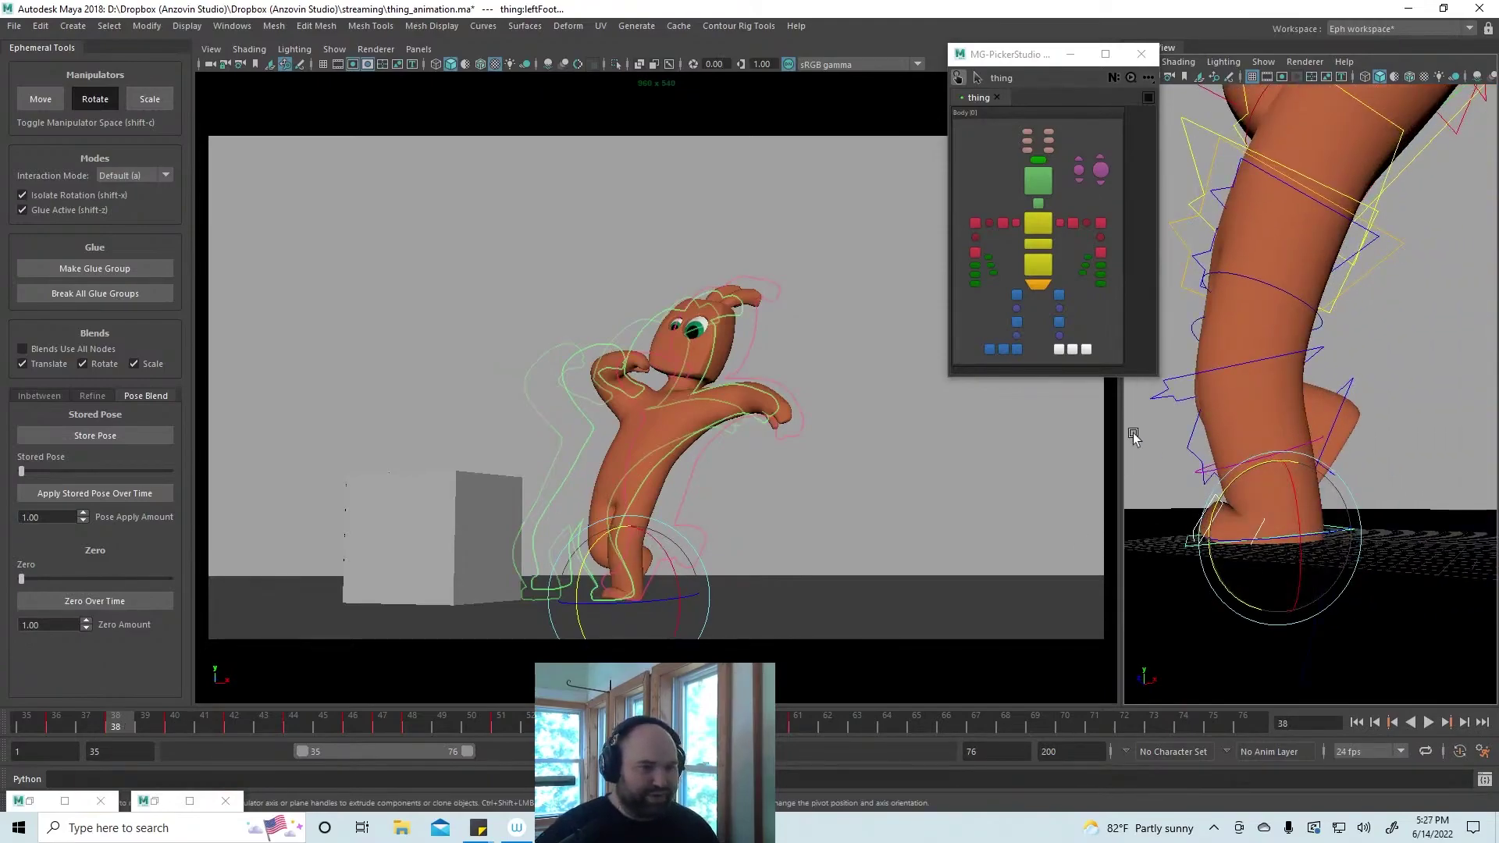
# Nudge the leftFoot control vertically onto the ground at frame 38
pyautogui.click(1061, 351)
pyautogui.press('w')
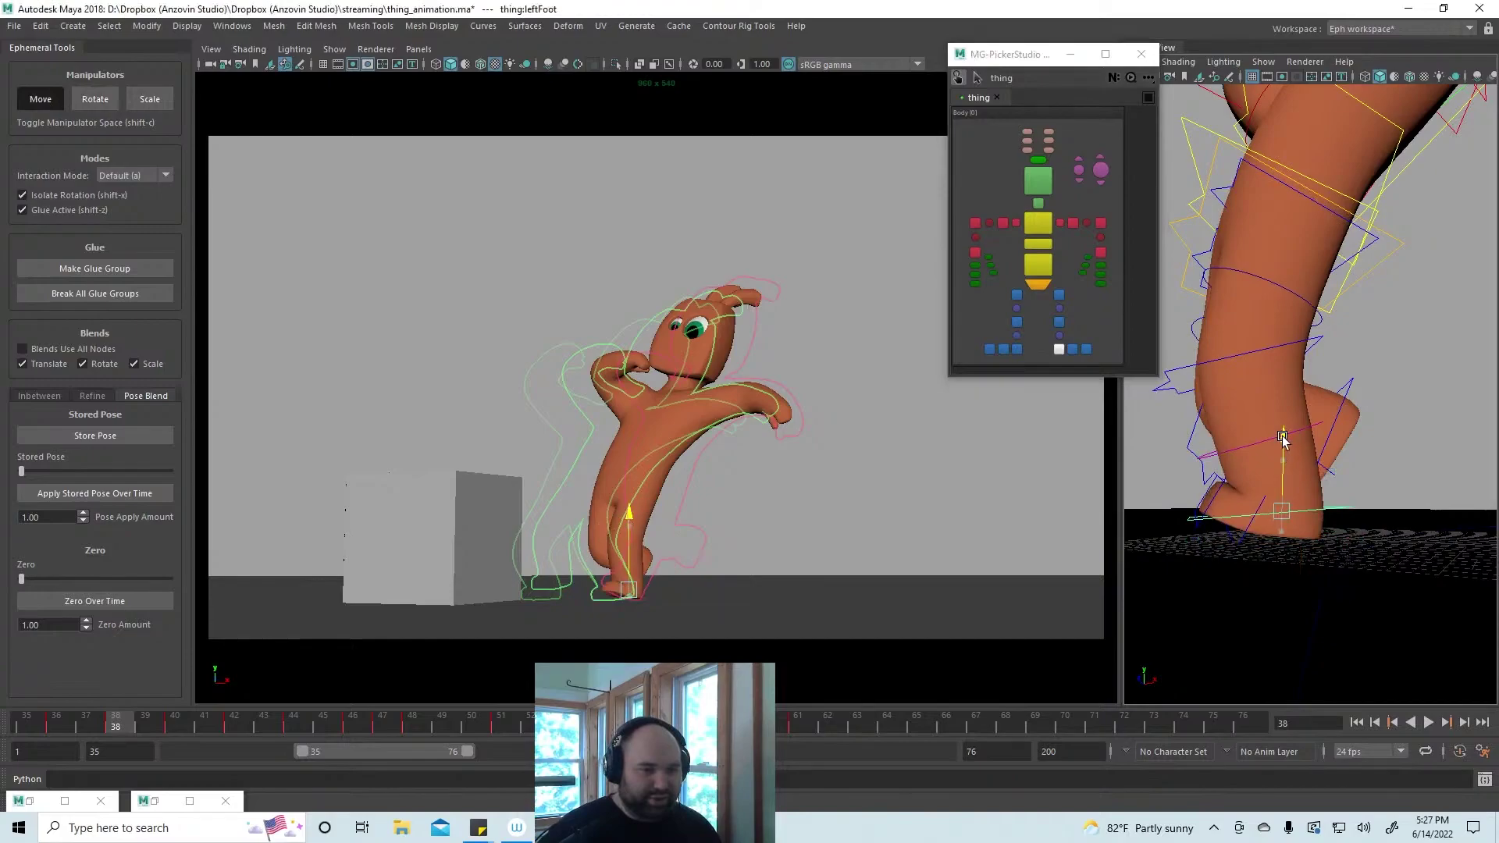
pyautogui.moveTo(1285, 442); pyautogui.dragTo(1284, 443)
pyautogui.click(77, 717)
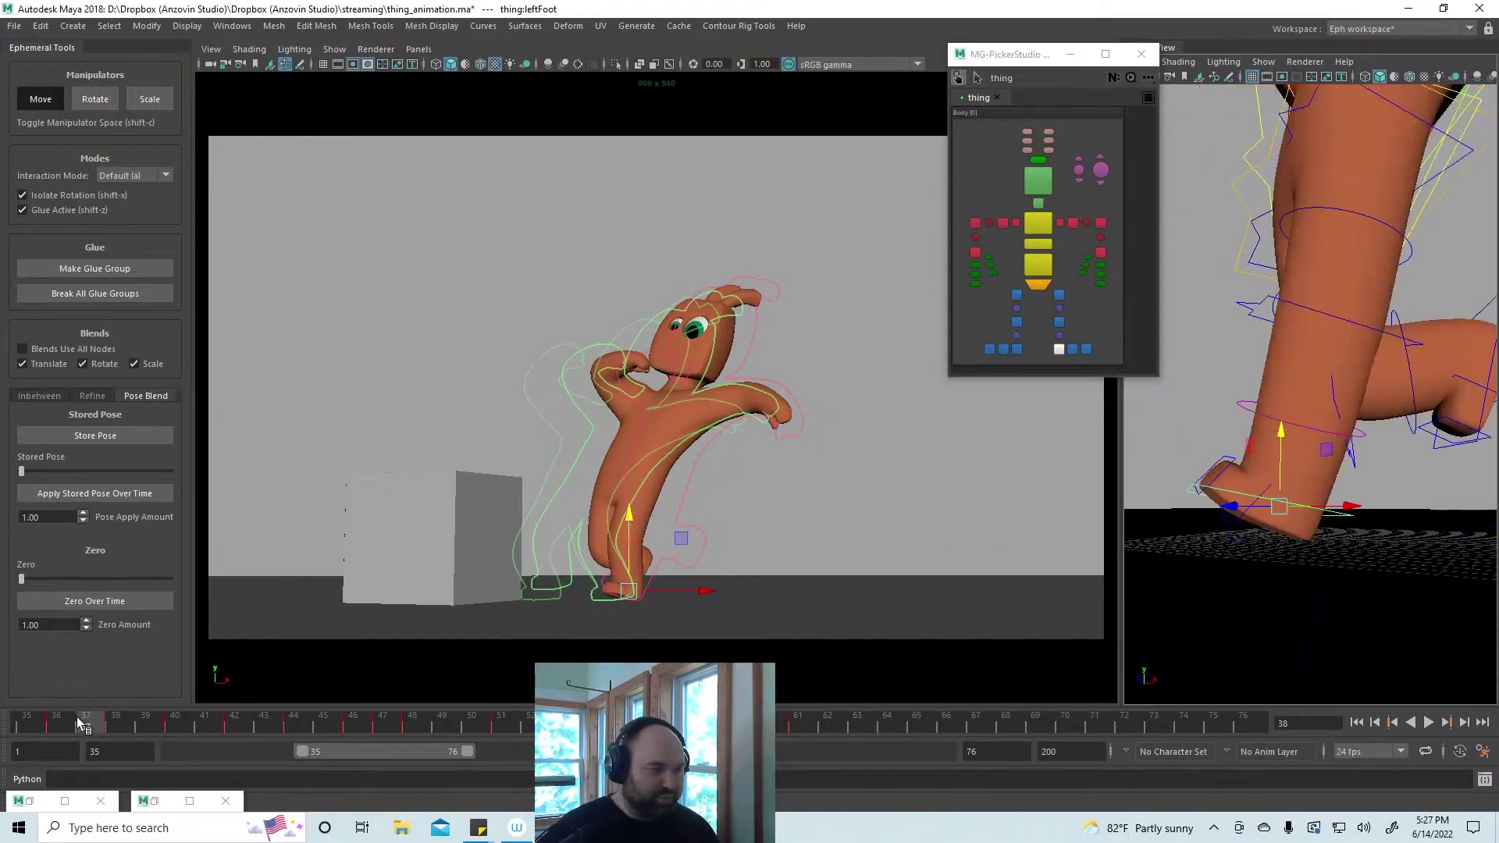
pyautogui.click(115, 717)
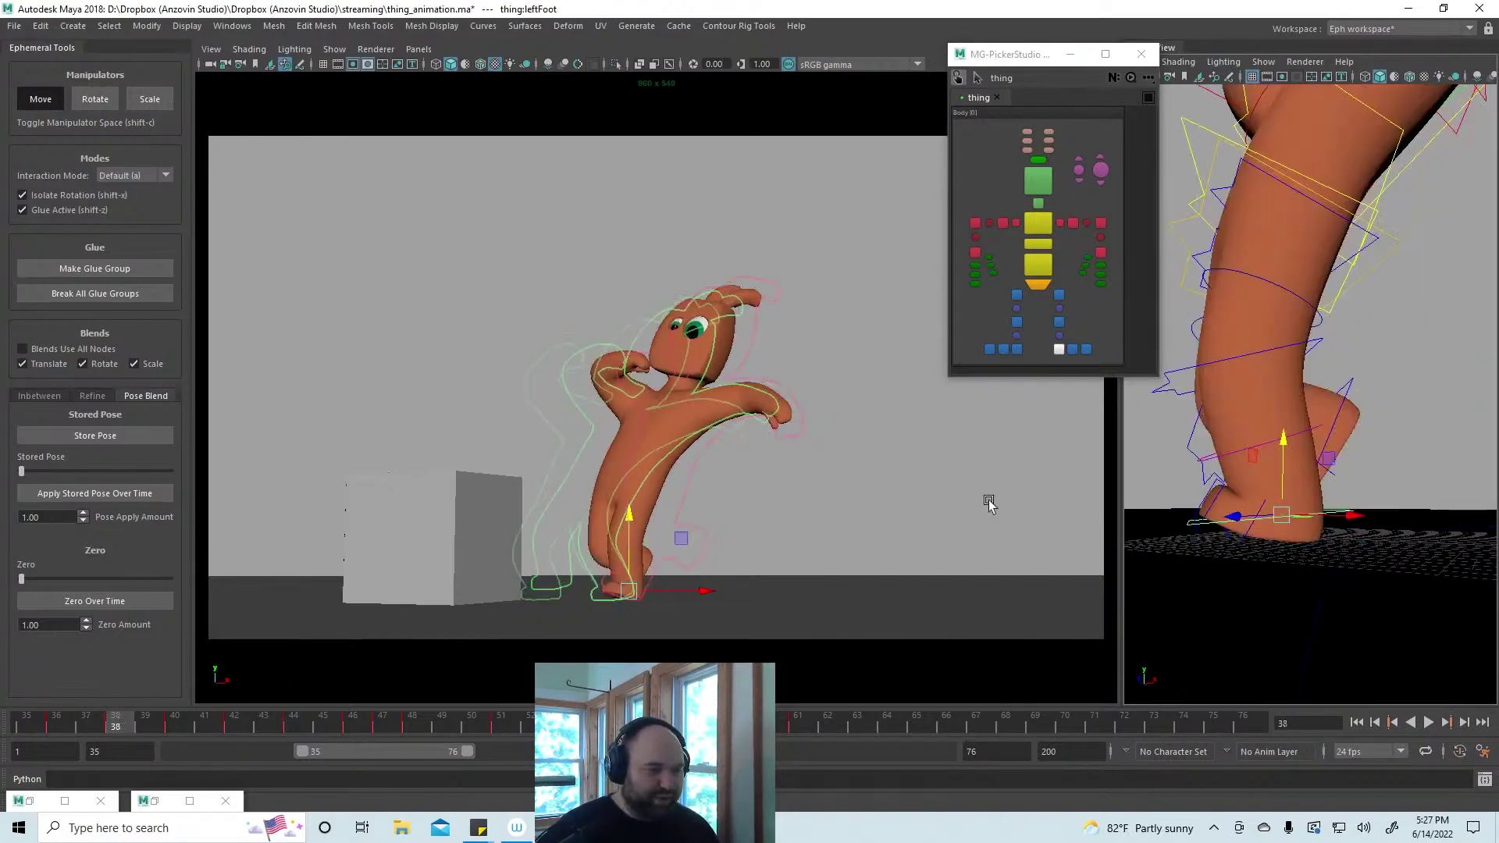
pyautogui.press('e')
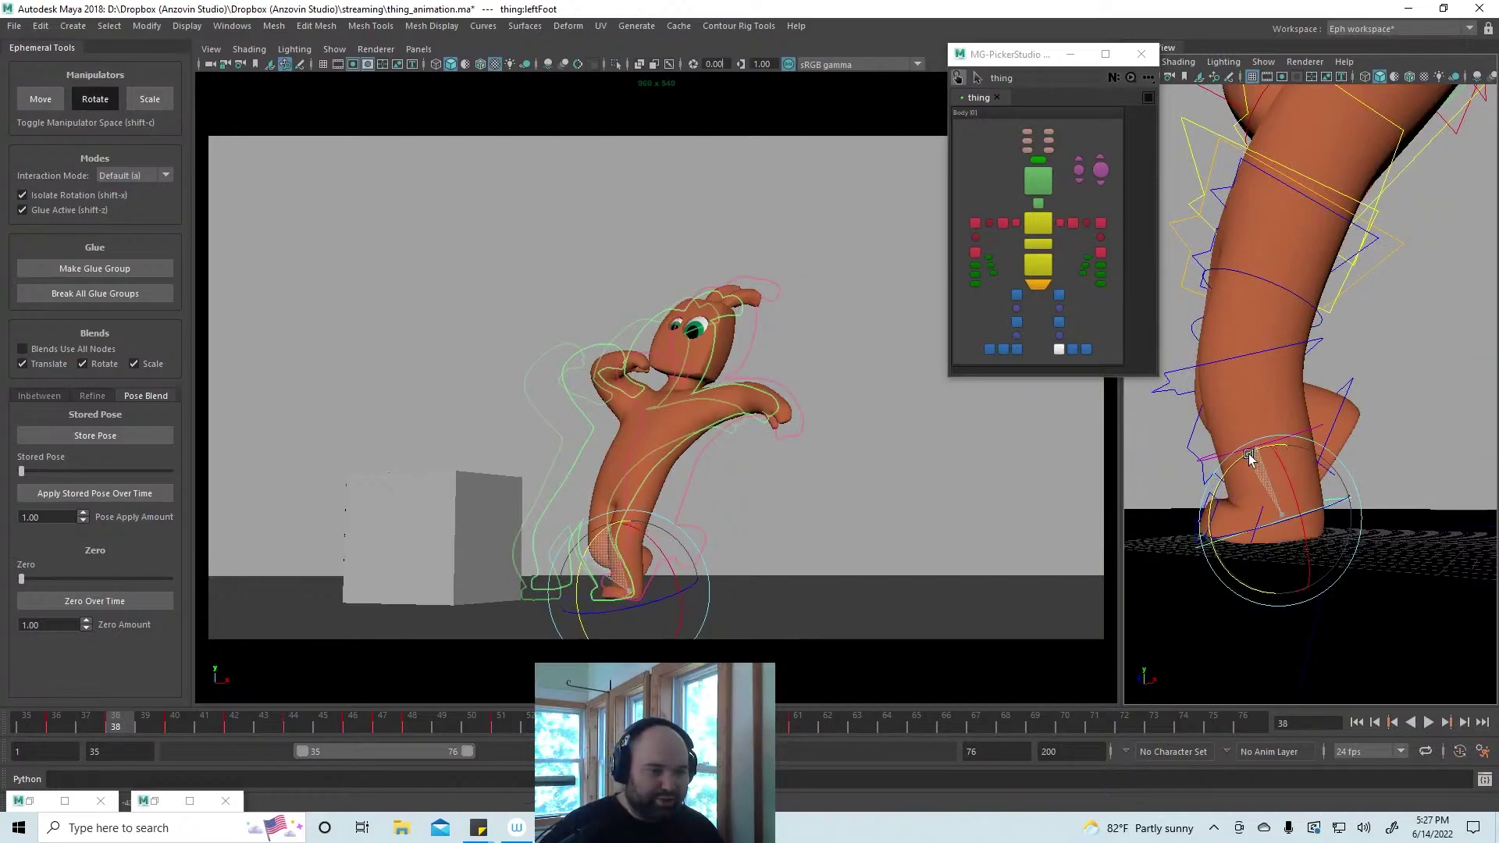
pyautogui.press('w')
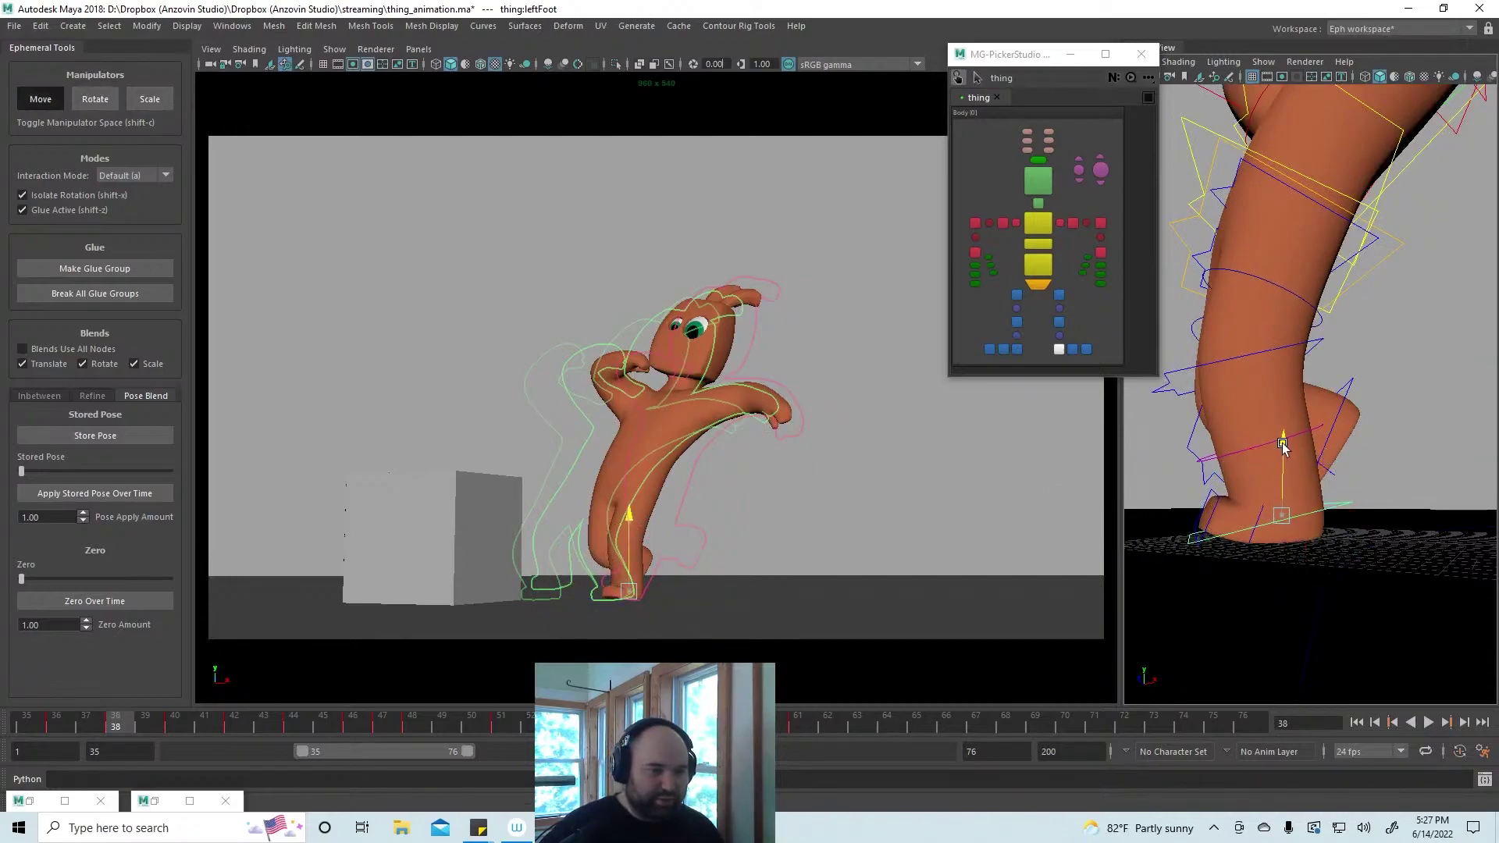
# Select the leftBall control for rotation and check the foot at frame 40
pyautogui.click(1261, 515)
pyautogui.click(1261, 515)
pyautogui.press('e')
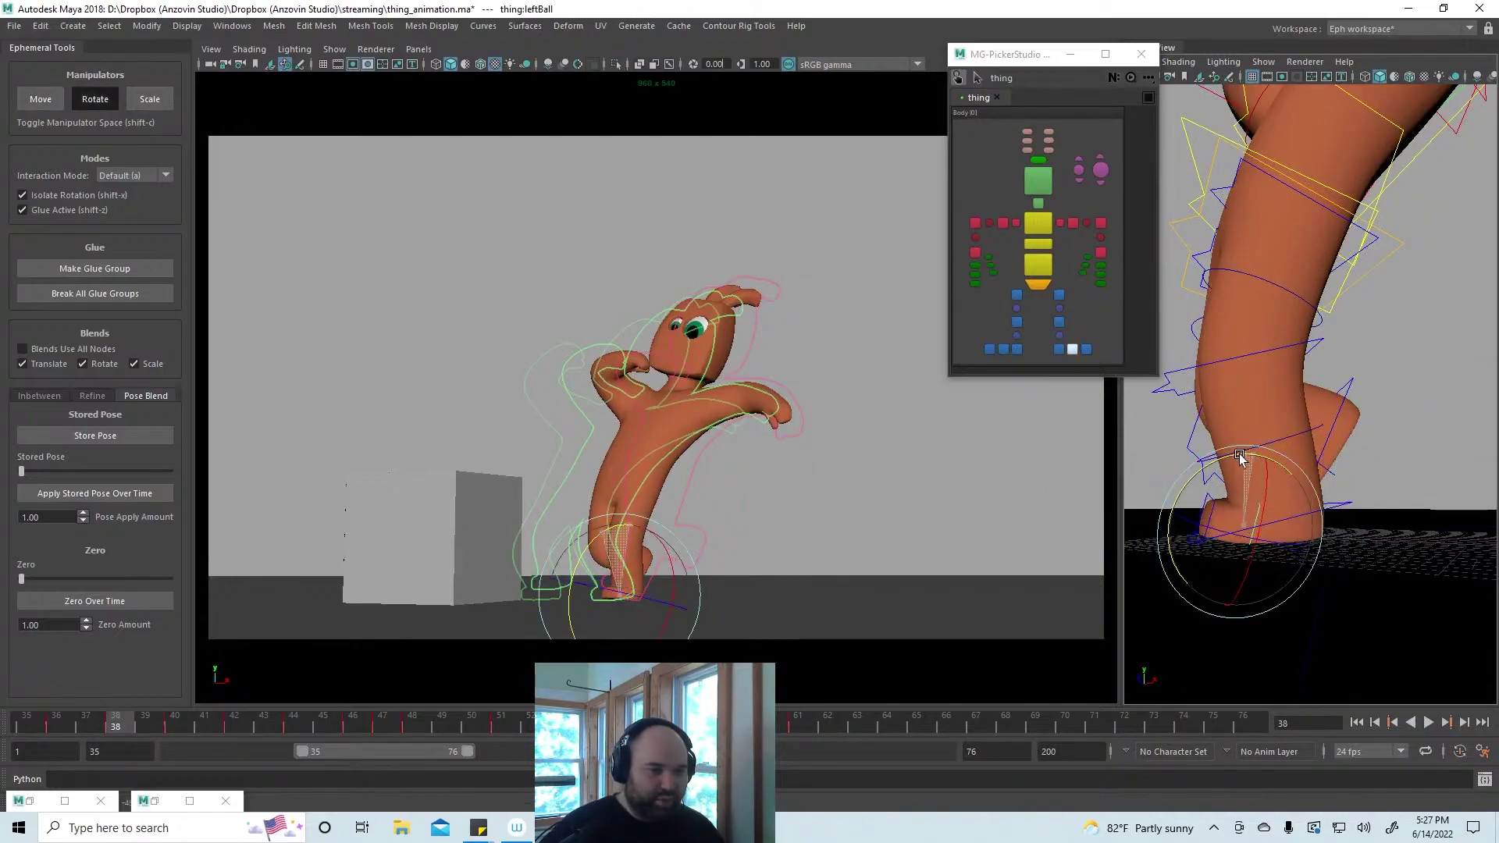
pyautogui.moveTo(141, 726); pyautogui.dragTo(190, 727)
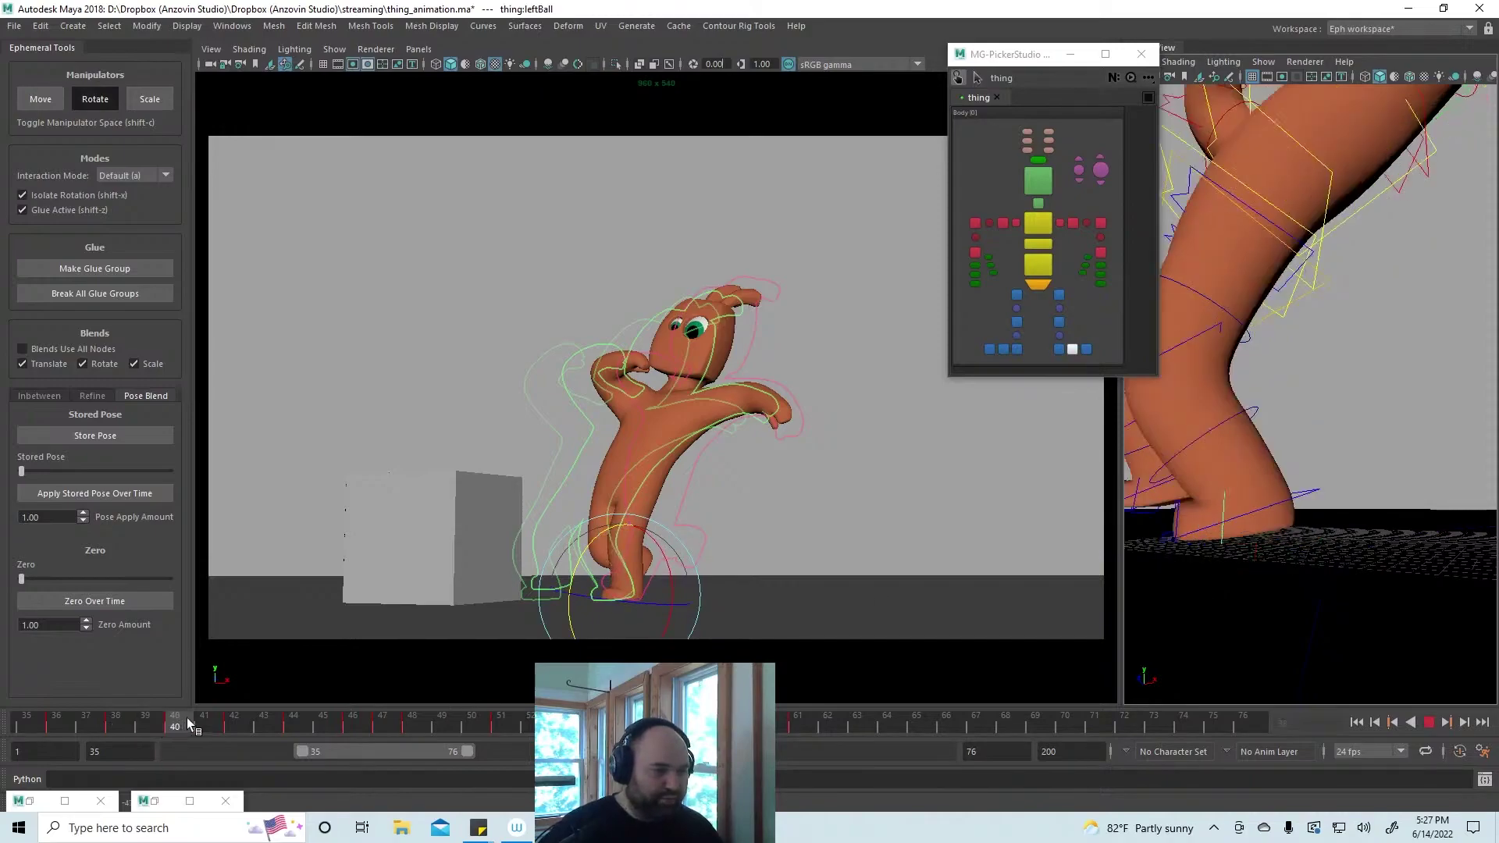
pyautogui.click(860, 492)
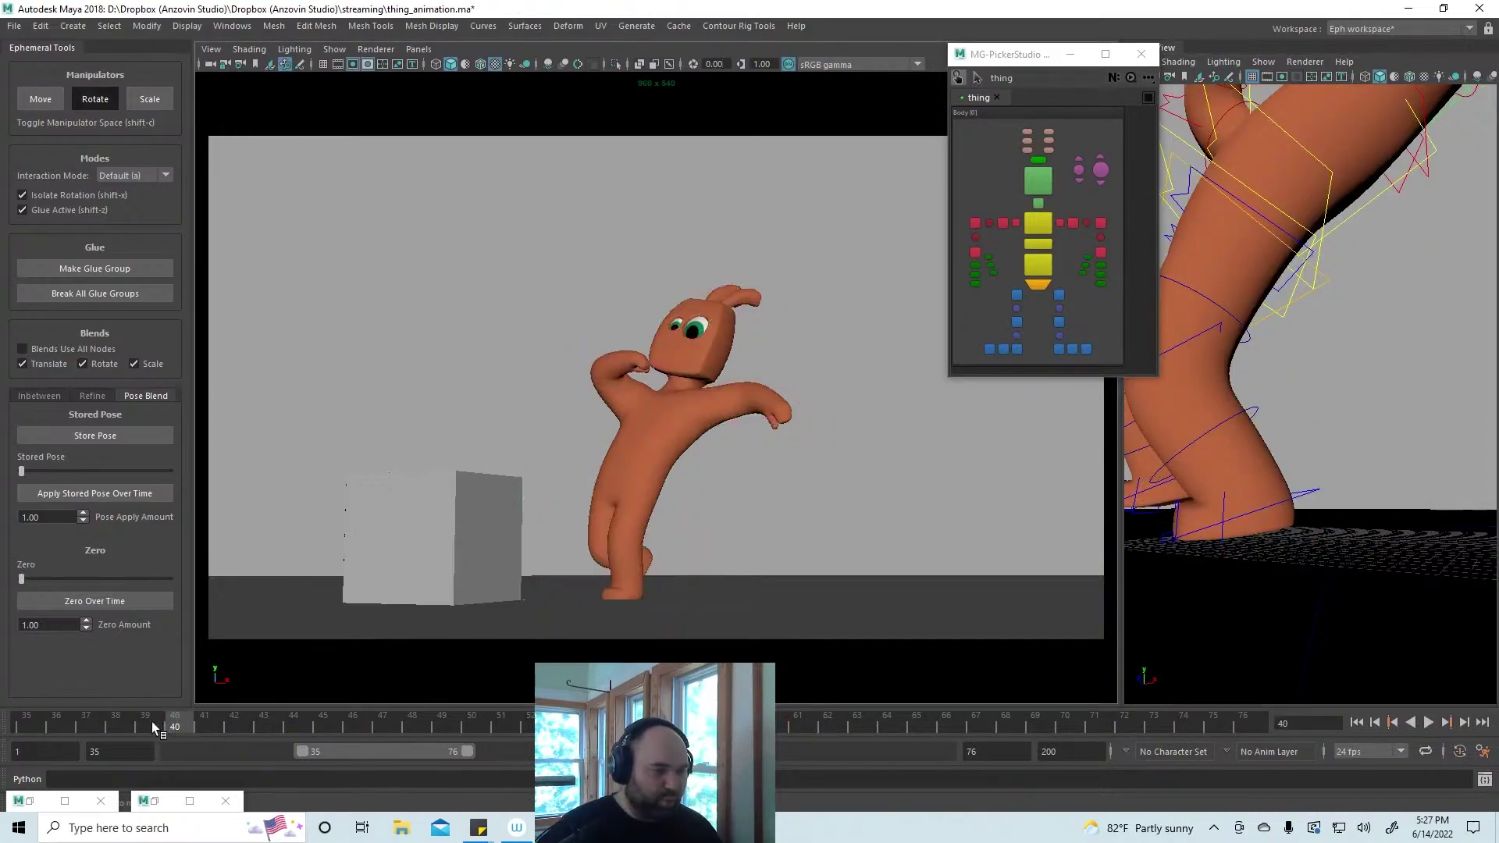
# Review the left foot around frame 40 and orbit to a side view of the leg
pyautogui.hotkey('alt', 'v')
pyautogui.moveTo(171, 724)
pyautogui.mouseDown()
pyautogui.moveTo(414, 723)
pyautogui.moveTo(97, 734)
pyautogui.moveTo(226, 730)
pyautogui.moveTo(210, 732)
pyautogui.mouseUp()
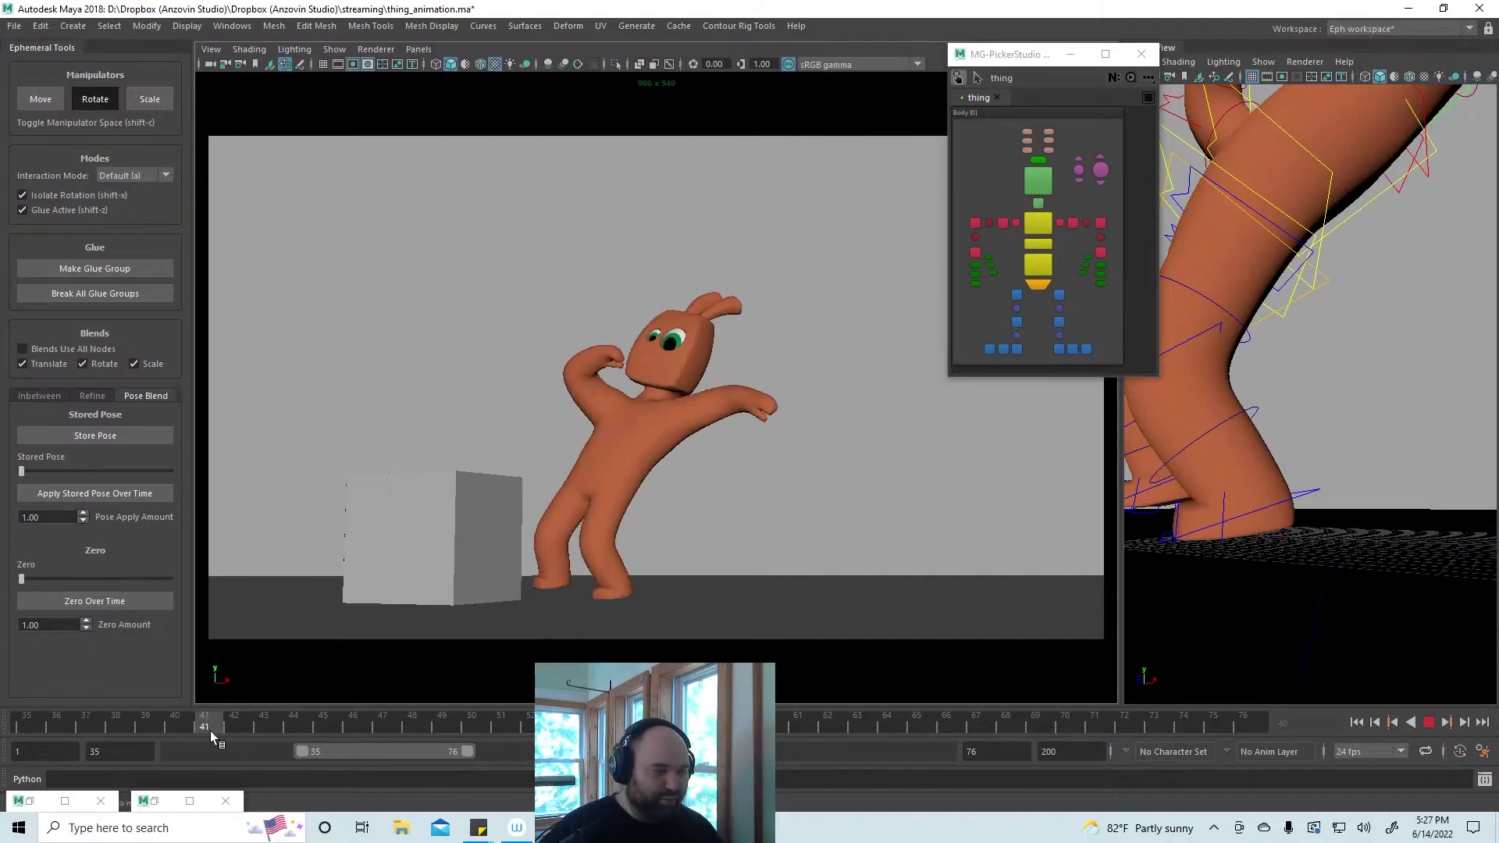
pyautogui.click(167, 733)
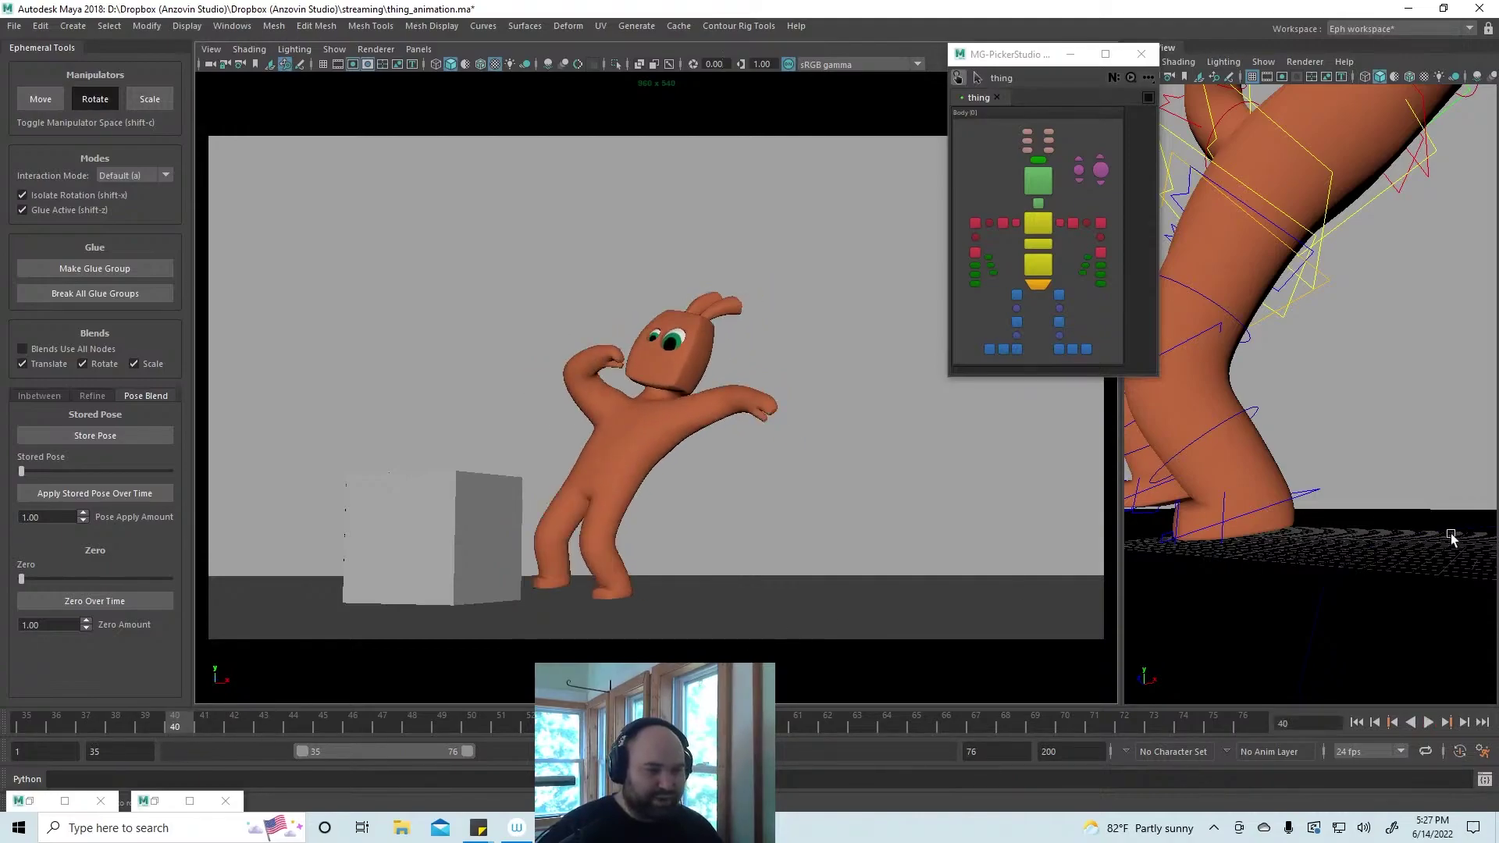
pyautogui.keyDown('alt'); pyautogui.moveTo(1450, 539); pyautogui.dragTo(1281, 520); pyautogui.keyUp('alt')
# Rotate the foot around leftBall in Backward mode, store the pose, and select the left-foot controls
pyautogui.click(1246, 504)
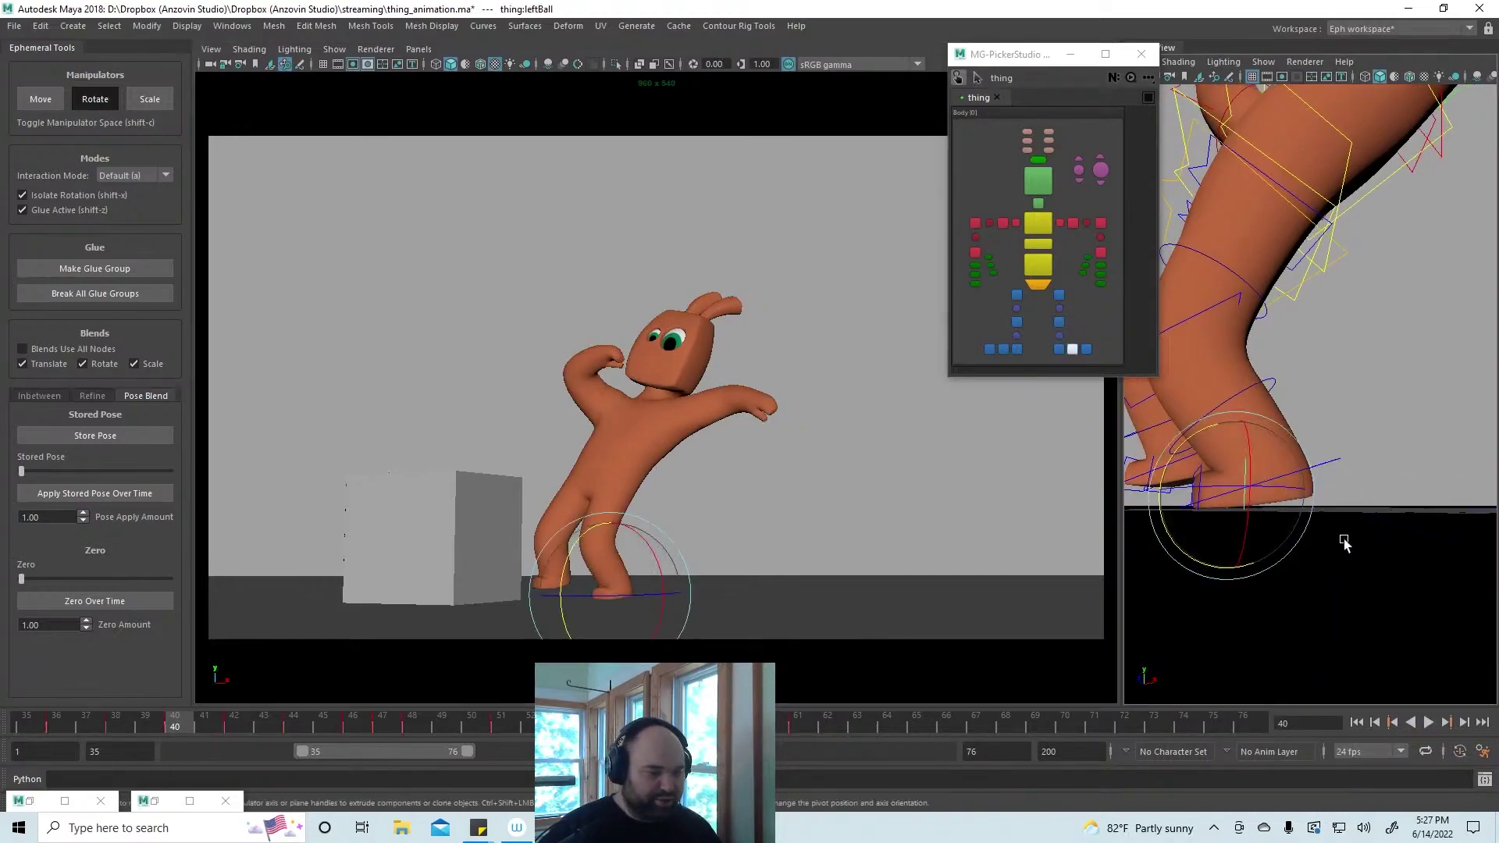
pyautogui.press('x')
pyautogui.moveTo(1204, 433); pyautogui.dragTo(1216, 432)
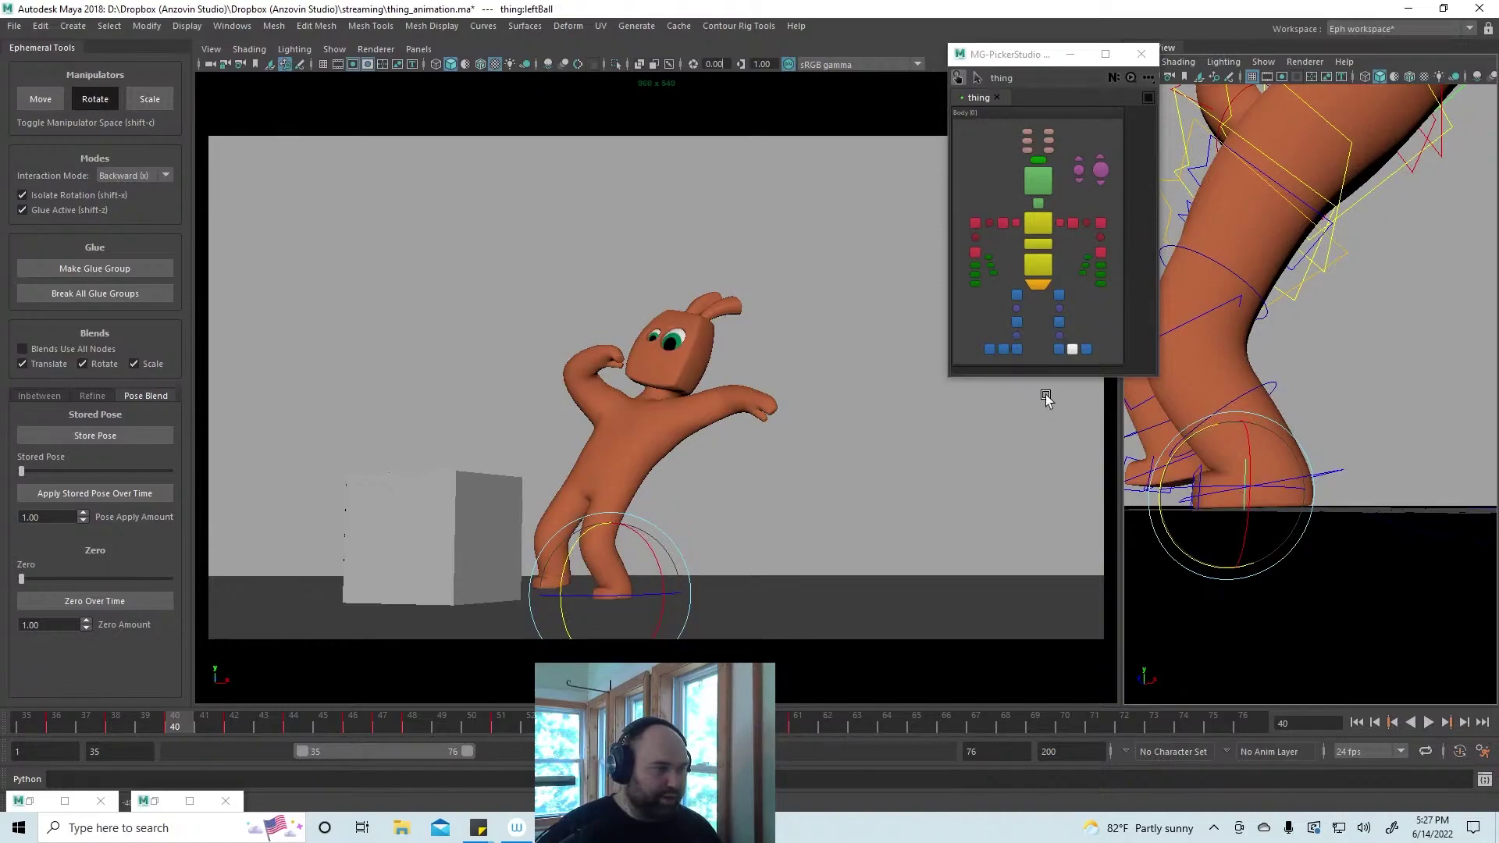
pyautogui.click(127, 435)
pyautogui.click(115, 726)
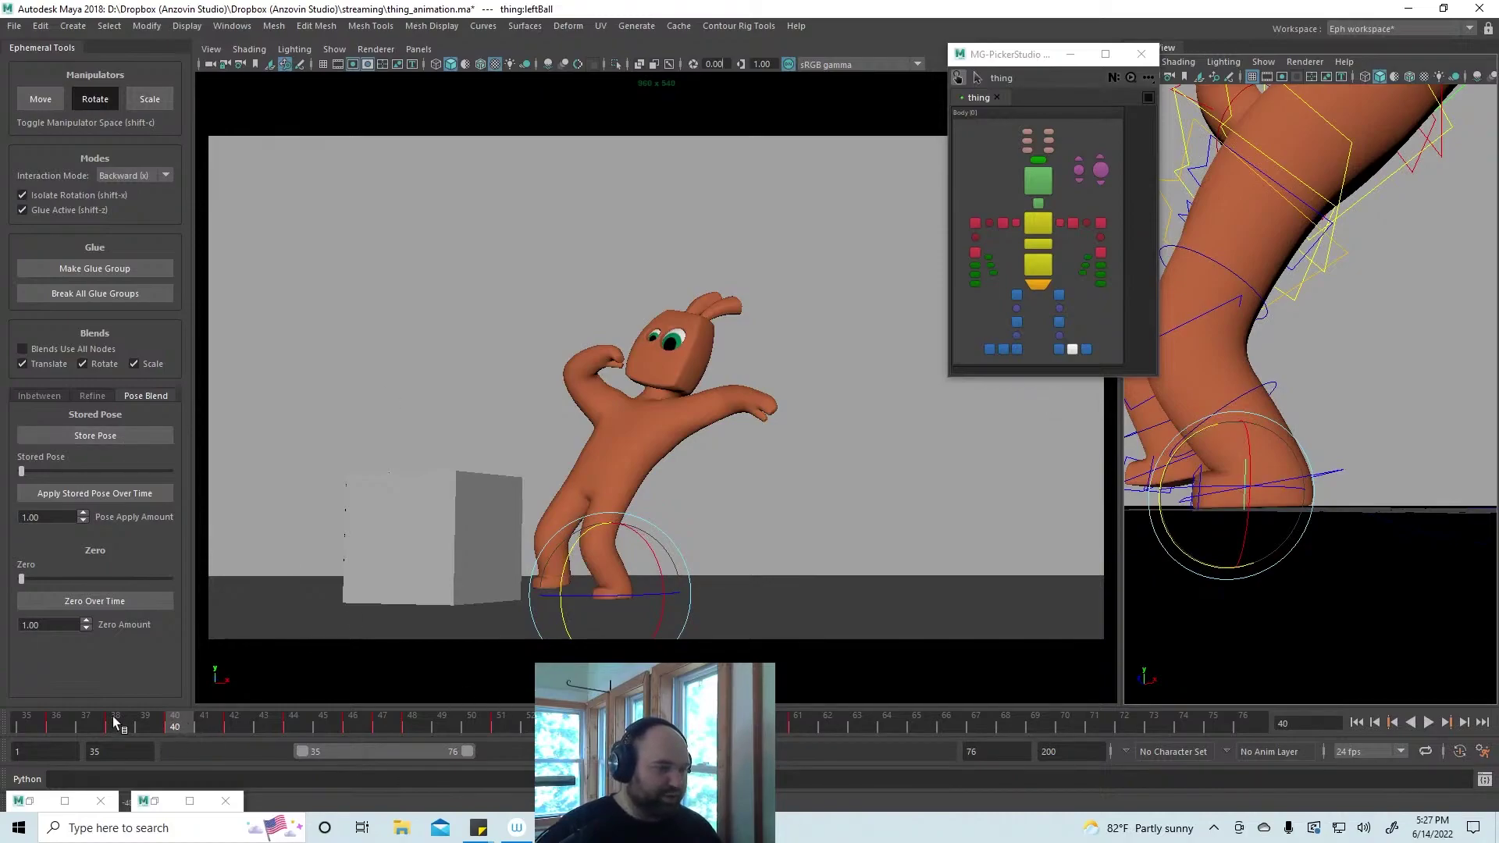
pyautogui.moveTo(1038, 367); pyautogui.dragTo(1097, 344)
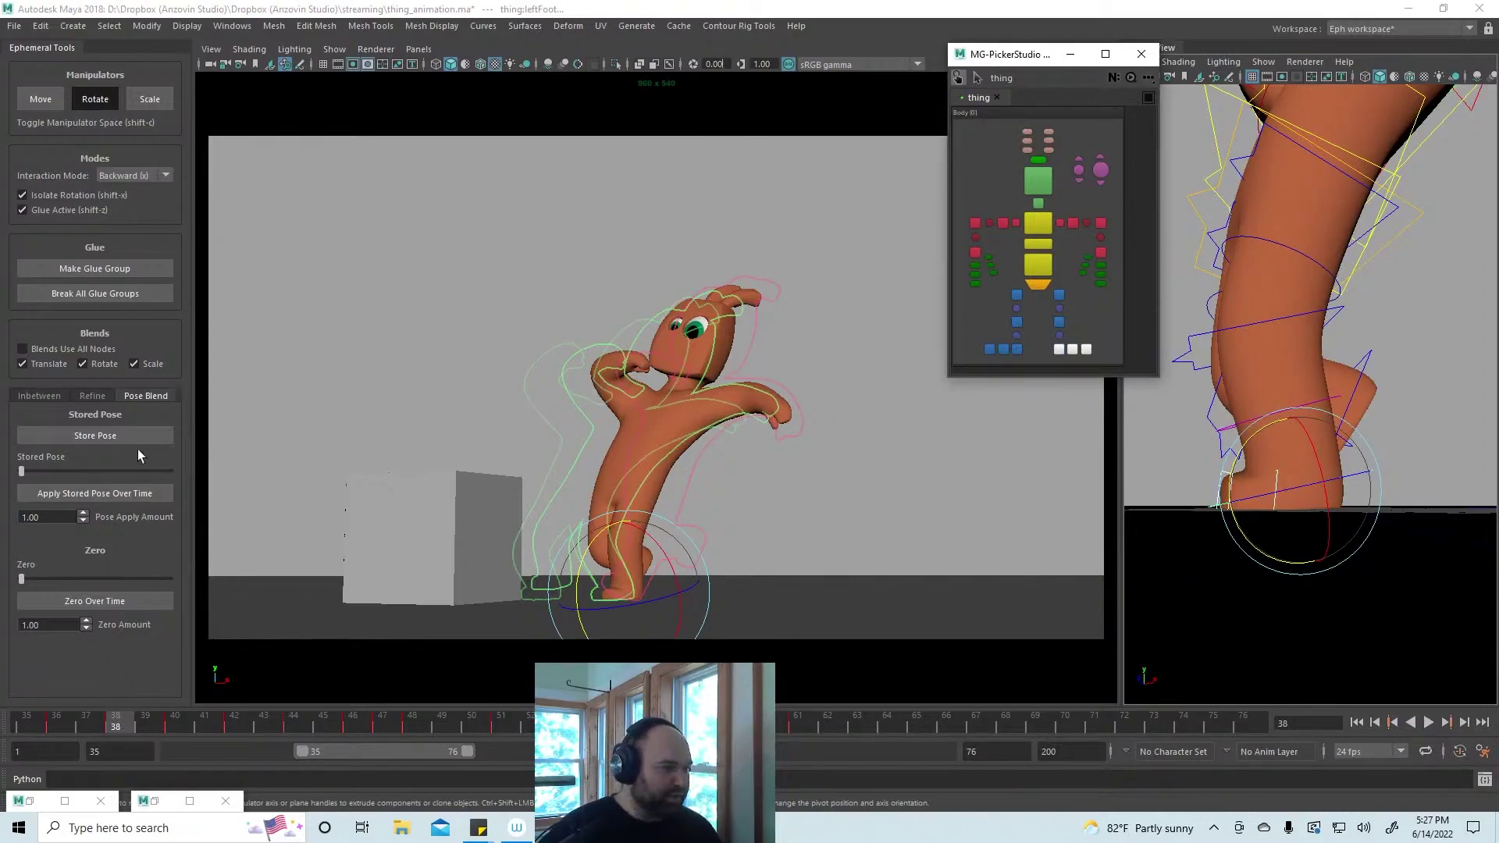
# Bias the left foot's frame-38 pose toward a neighbouring key with the Pose Bias slider
pyautogui.click(92, 396)
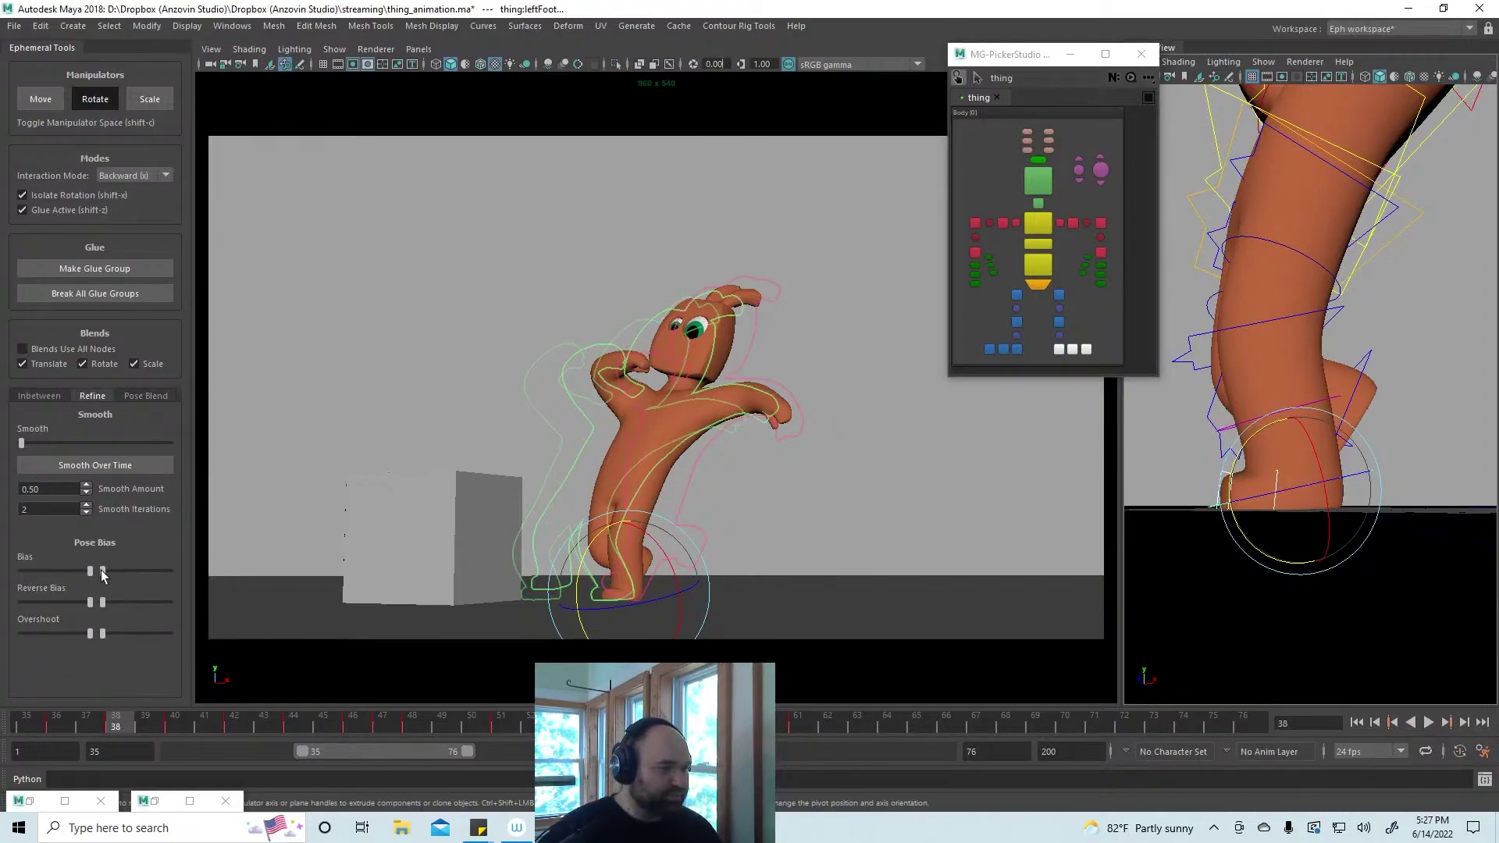
pyautogui.moveTo(103, 574); pyautogui.dragTo(180, 570)
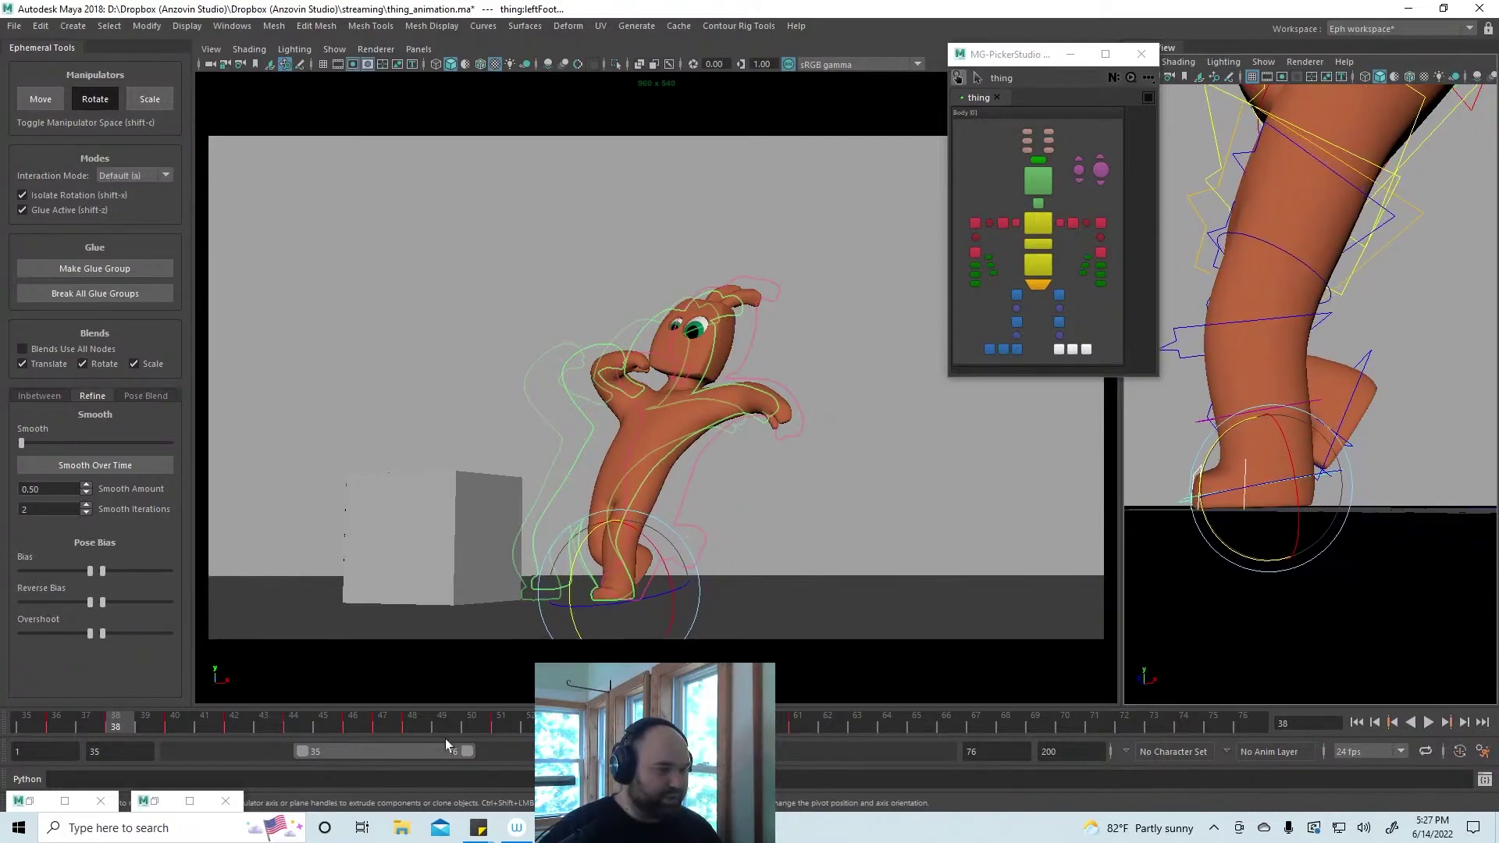
pyautogui.click(67, 719)
pyautogui.click(915, 586)
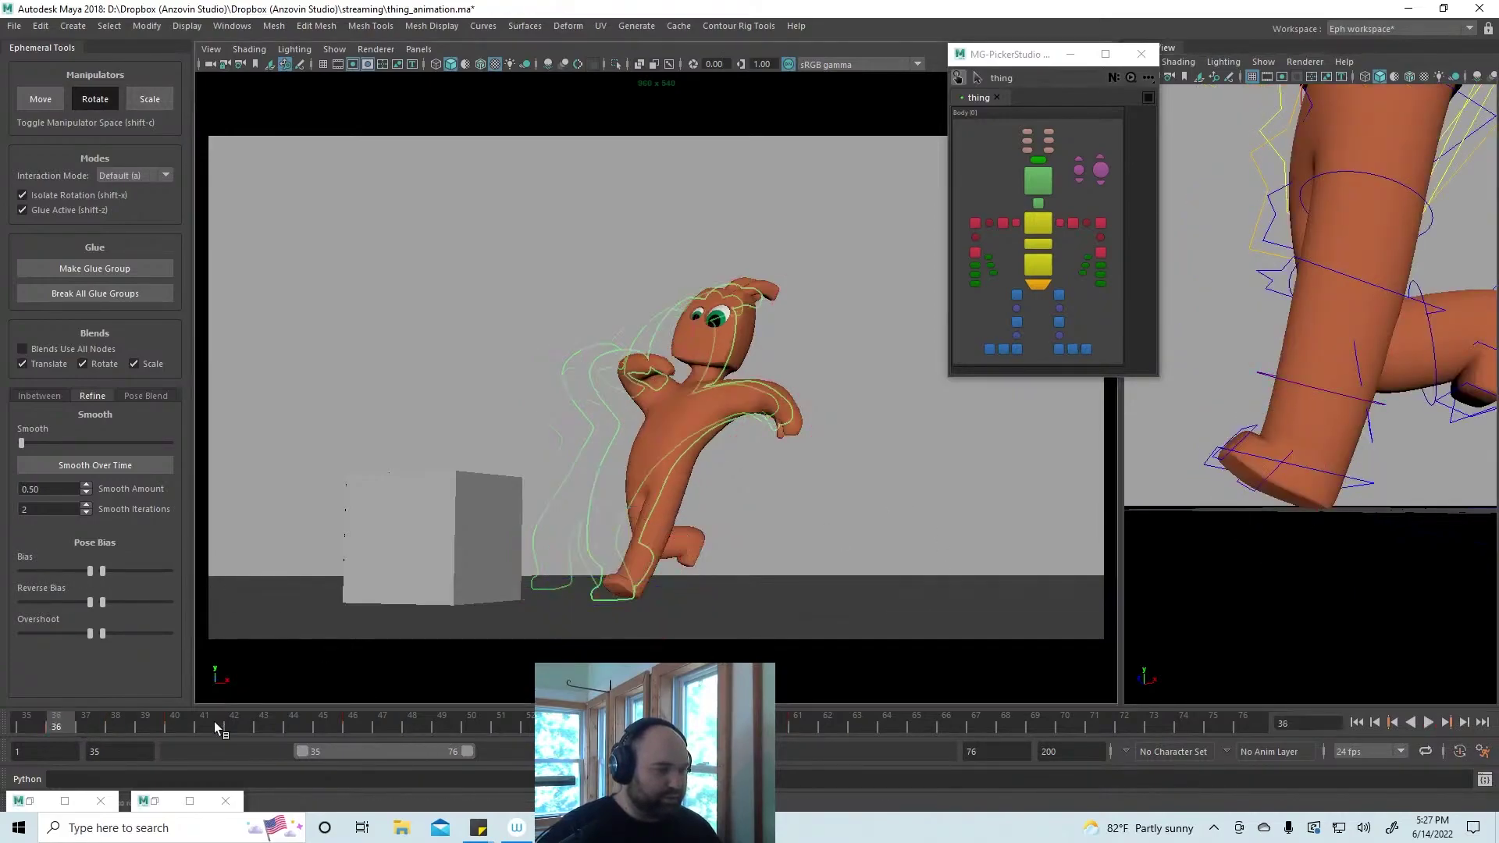
pyautogui.moveTo(214, 721); pyautogui.dragTo(354, 737)
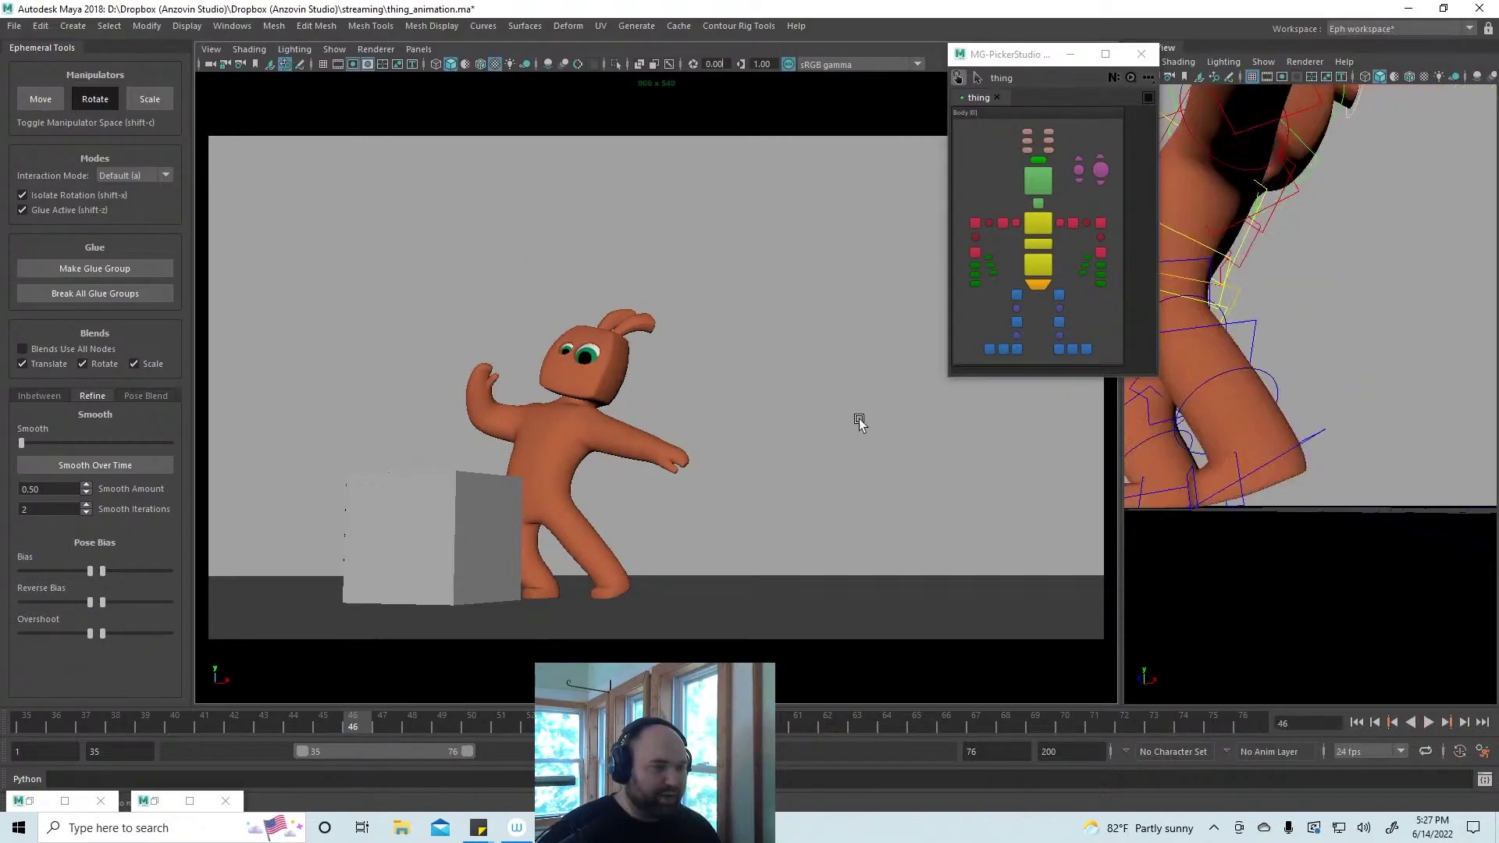
# Smooth the left-foot controls' motion over frames 42–52 and scrub to check it
pyautogui.moveTo(1118, 349); pyautogui.dragTo(1051, 342)
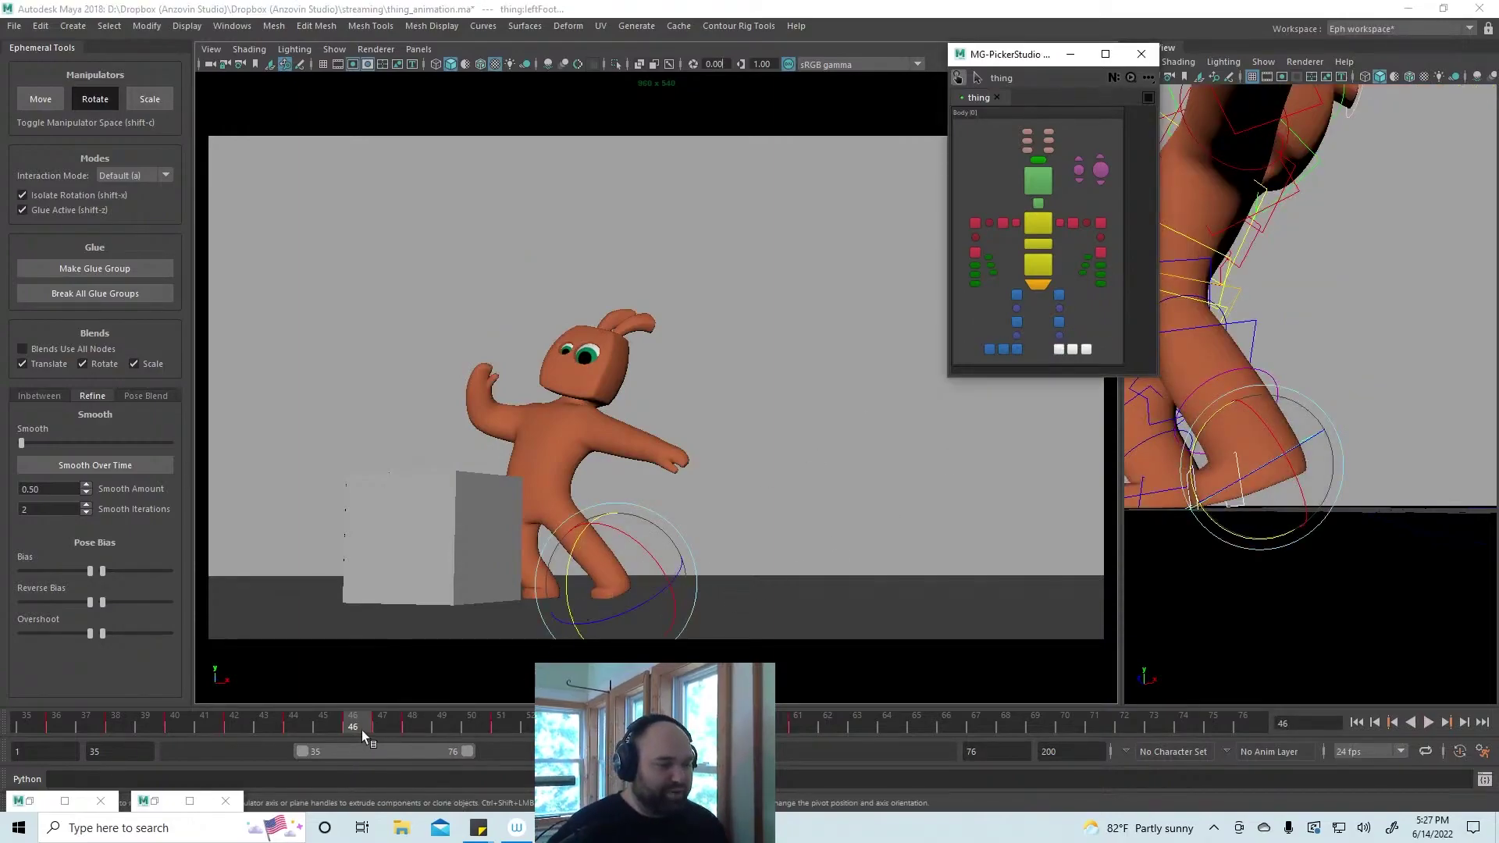
pyautogui.hotkey('alt', 'v')
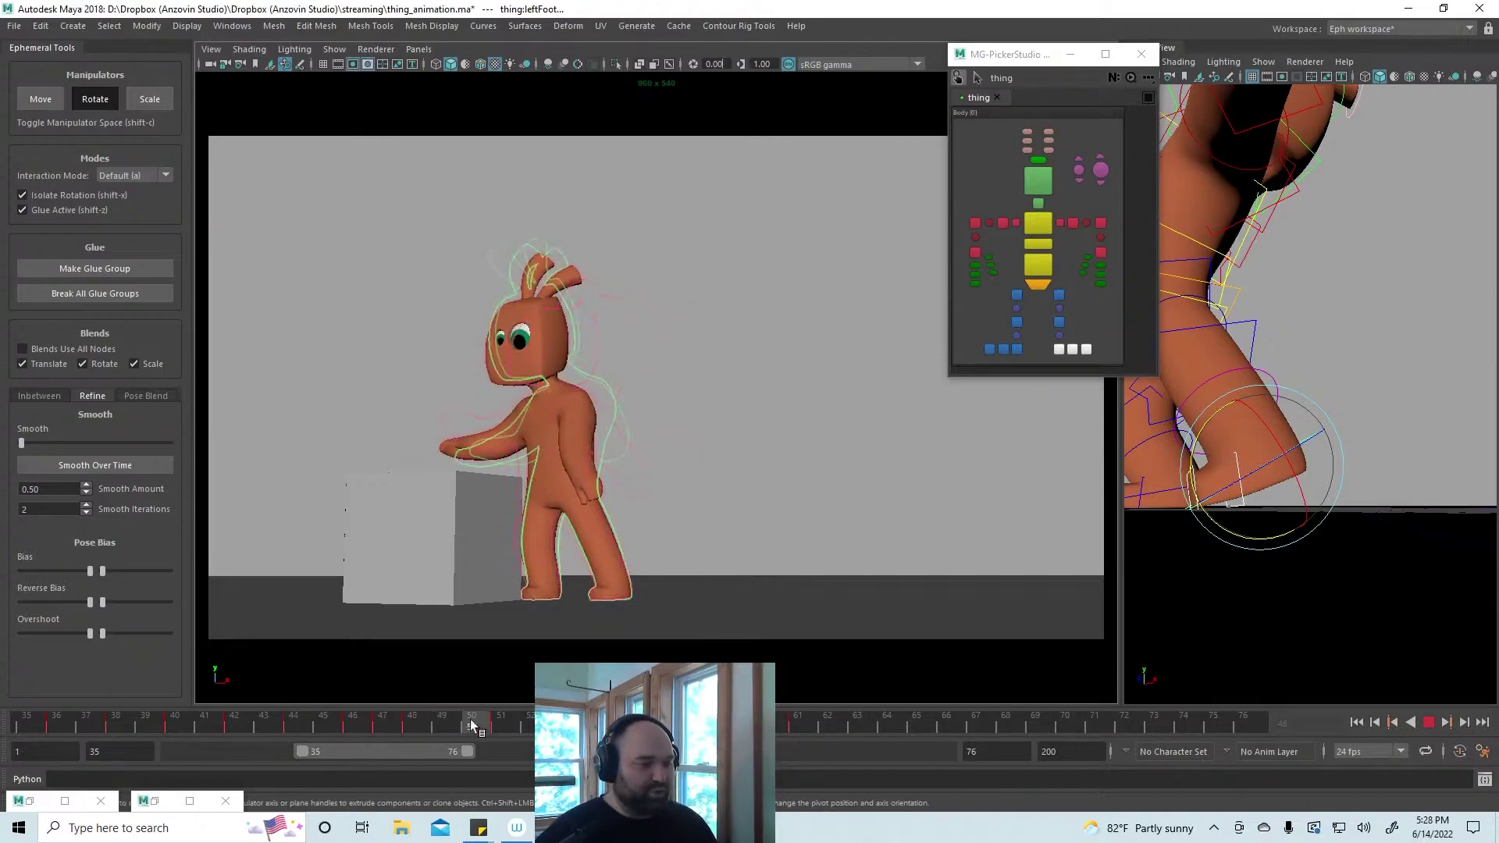
pyautogui.keyDown('shift'); pyautogui.moveTo(524, 726); pyautogui.dragTo(226, 726); pyautogui.keyUp('shift')
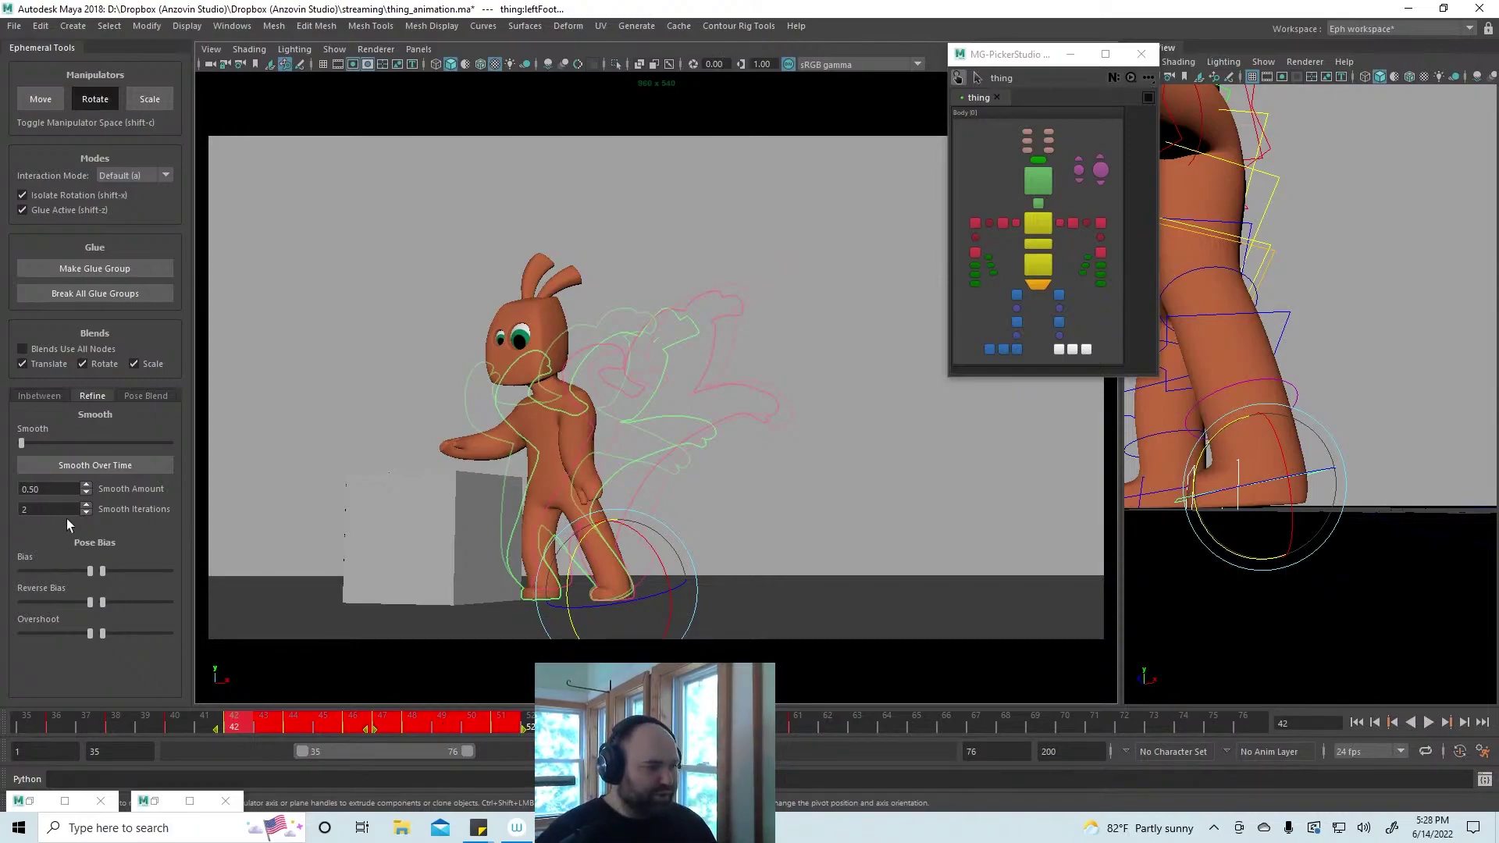
pyautogui.click(106, 464)
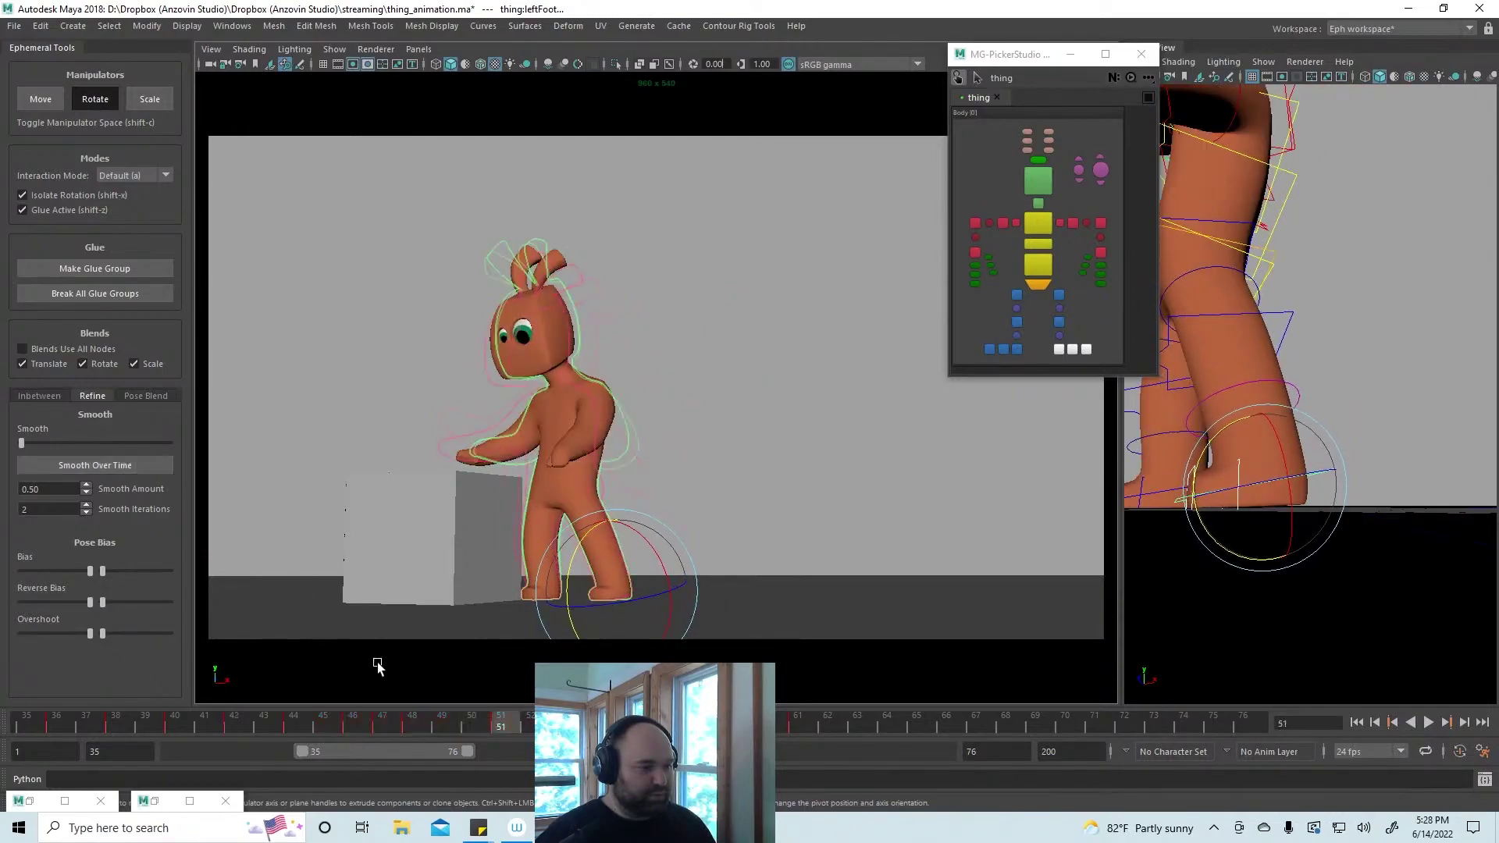
pyautogui.click(459, 726)
pyautogui.moveTo(459, 726)
pyautogui.mouseDown()
pyautogui.moveTo(153, 730)
pyautogui.moveTo(508, 729)
pyautogui.moveTo(27, 728)
pyautogui.mouseUp()
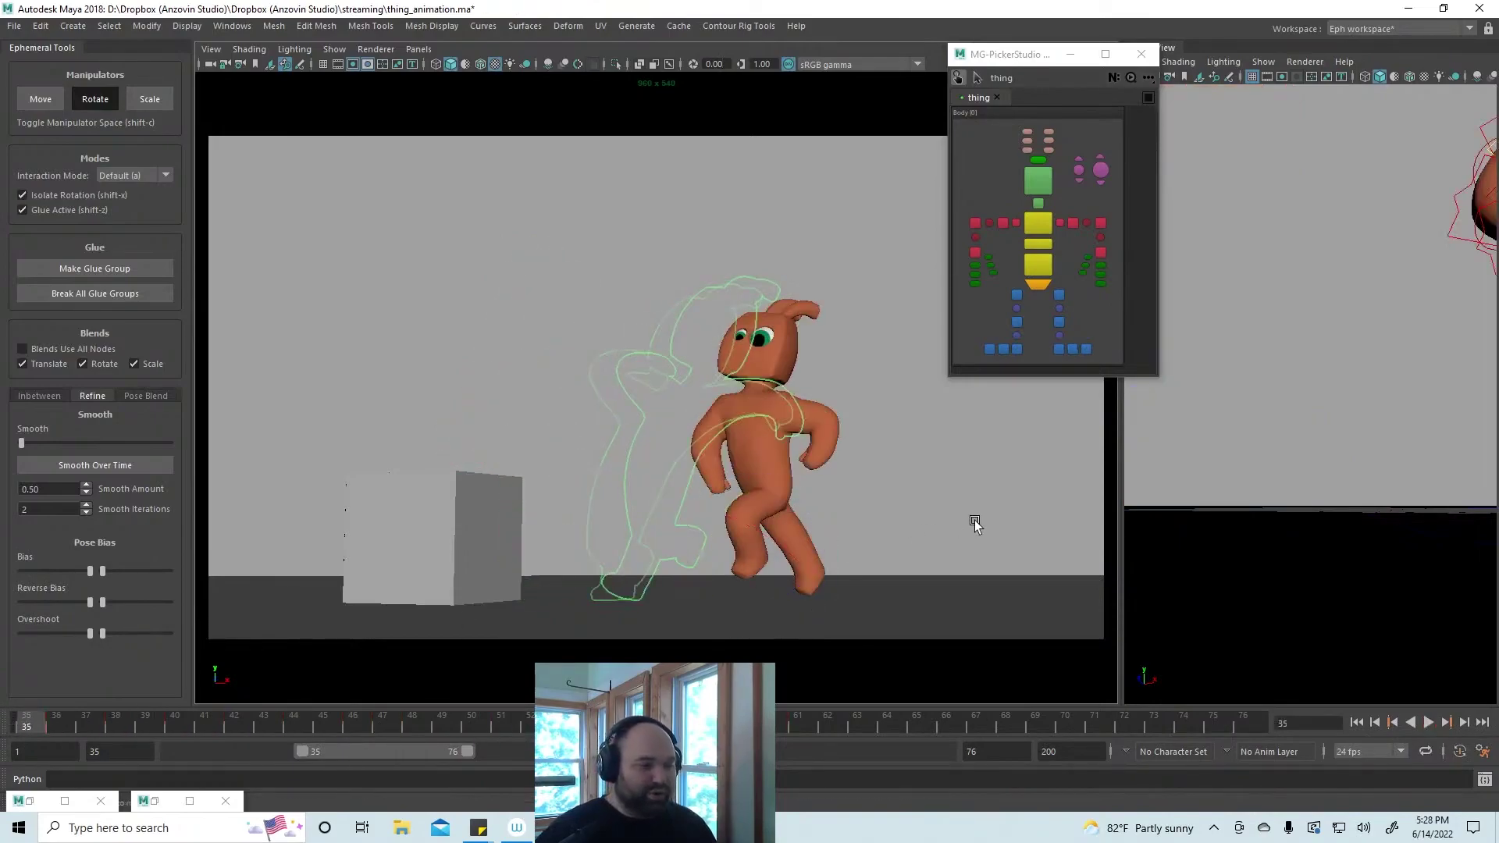
# Save thing_animation.ma and play the shot back to review the planted foot
pyautogui.hotkey('ctrl', 's')
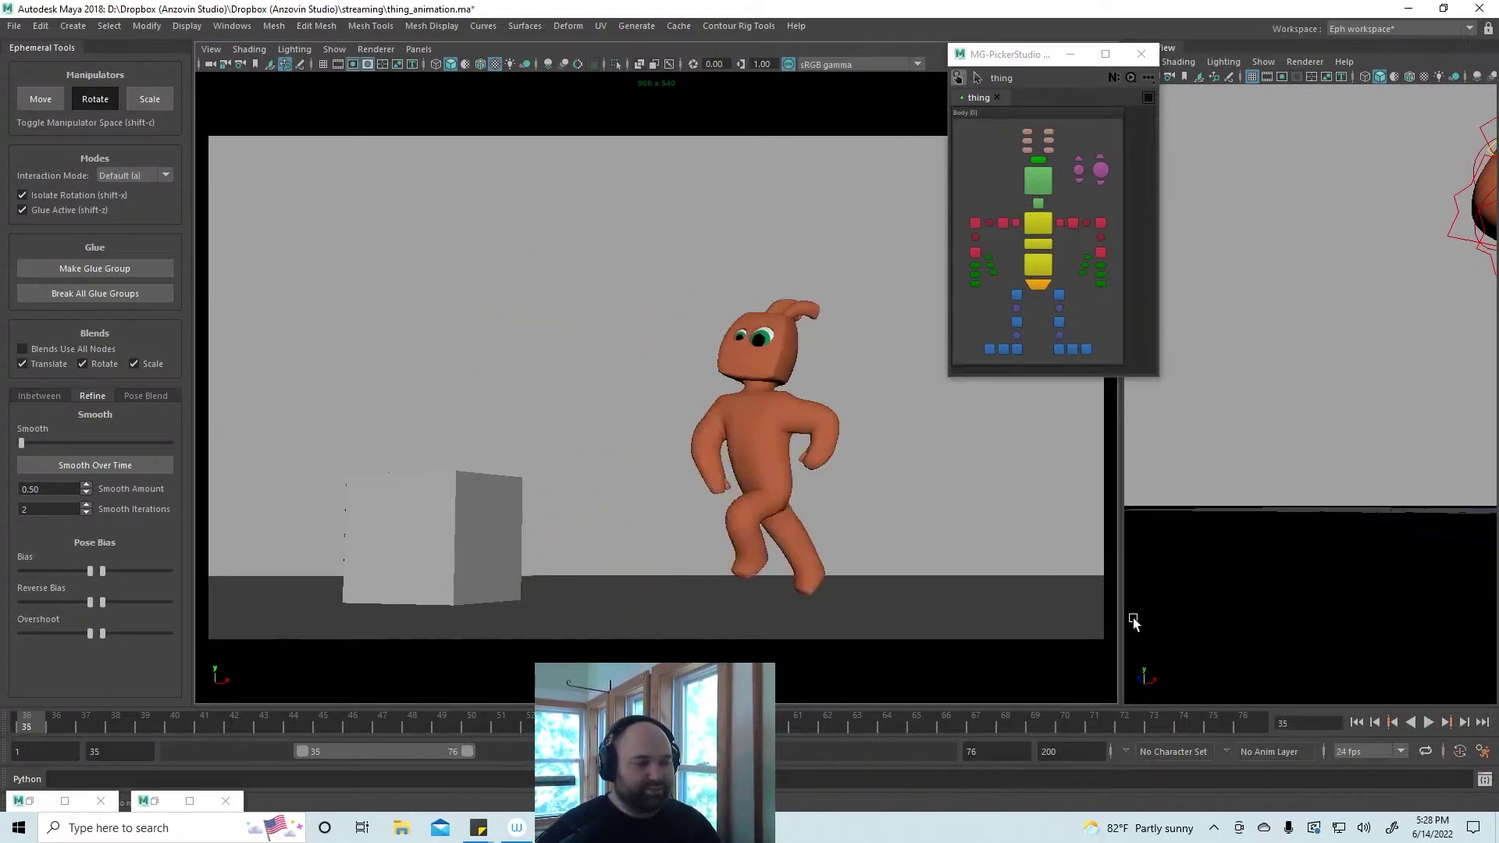
pyautogui.click(1428, 723)
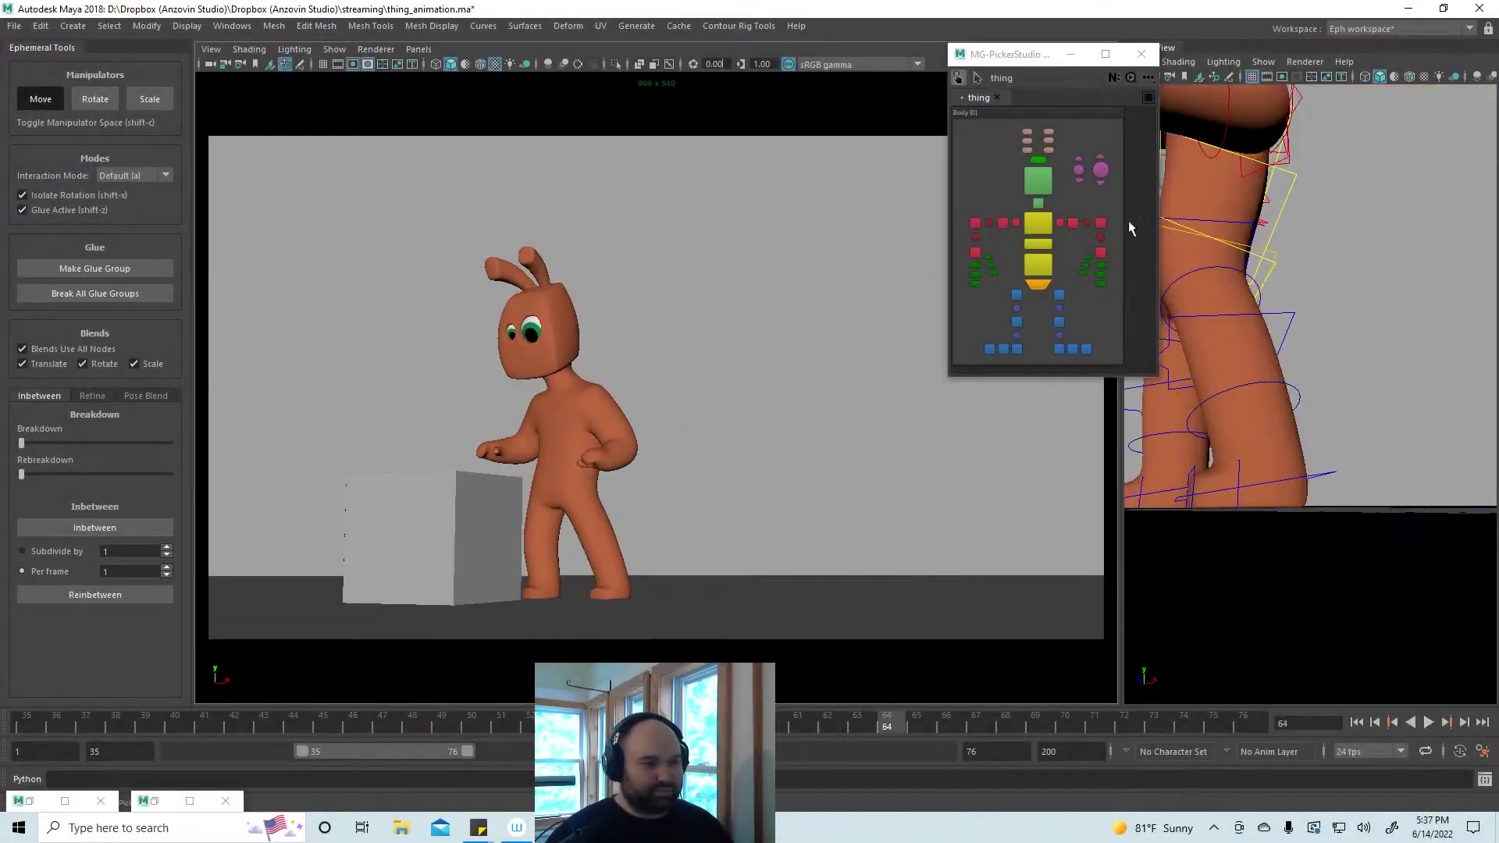
# Select the left hand and blend its frame-60 pose to about 60% toward its neighbouring keys
pyautogui.click(1101, 252)
pyautogui.hotkey('alt', 'v')
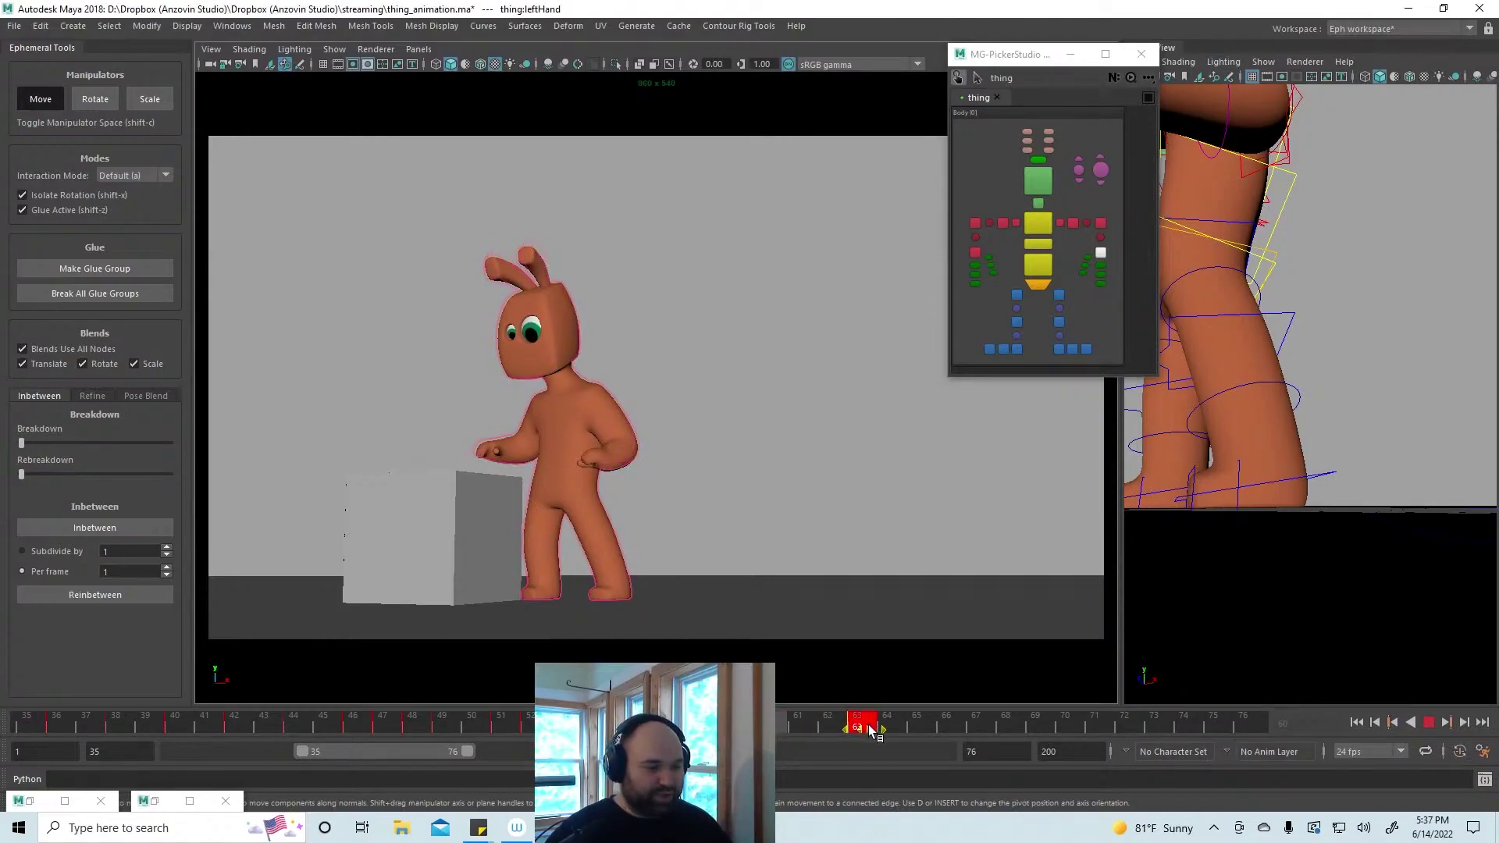
pyautogui.moveTo(868, 725); pyautogui.dragTo(776, 721)
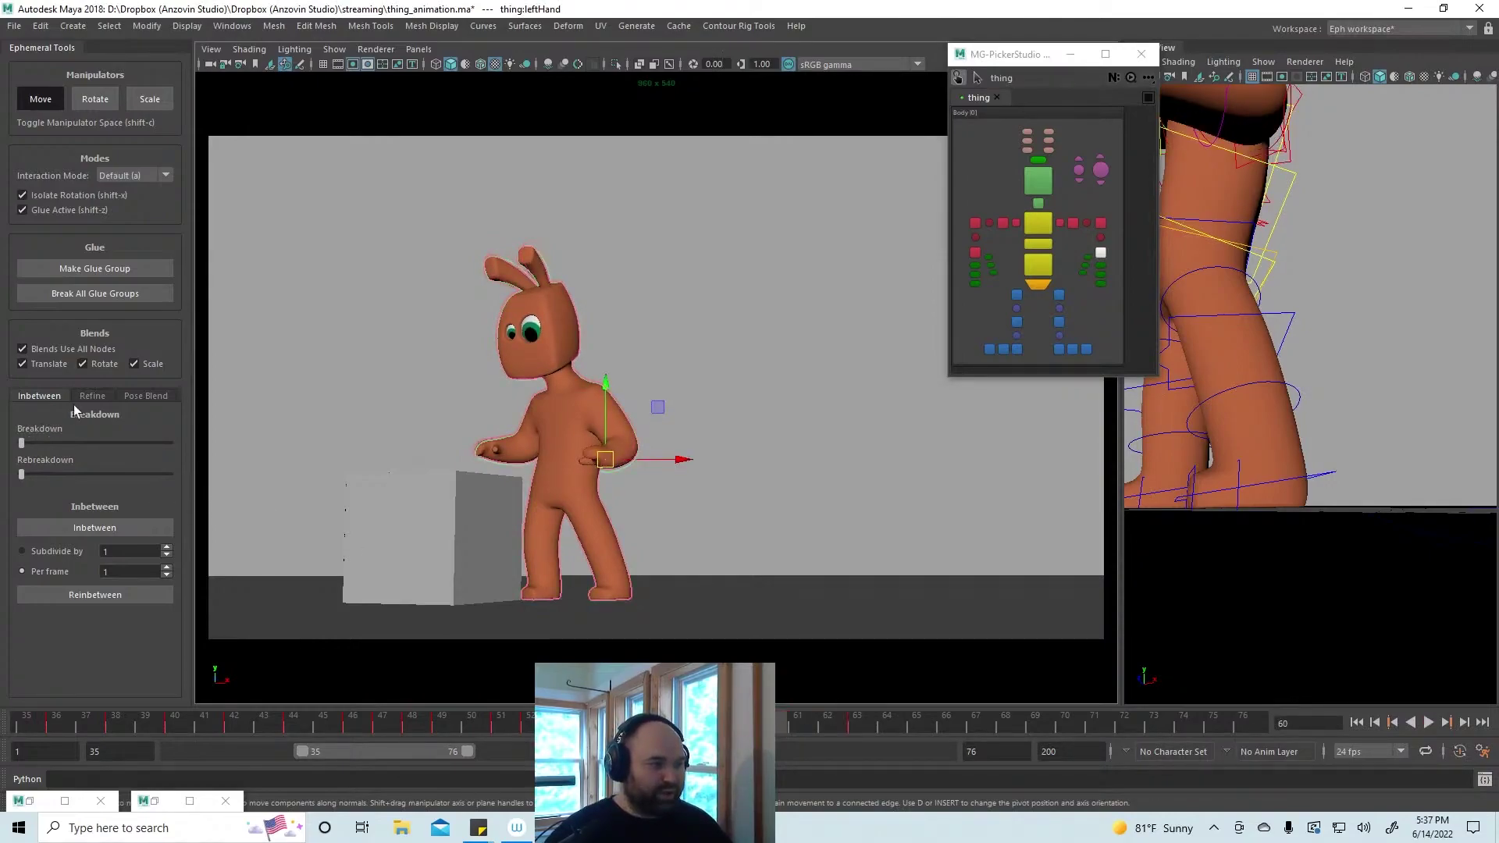
pyautogui.moveTo(21, 444); pyautogui.dragTo(123, 444)
# Review the hand's playback, then mark frames 61–62 and bring up the smoothing tools
pyautogui.hotkey('alt', 'v')
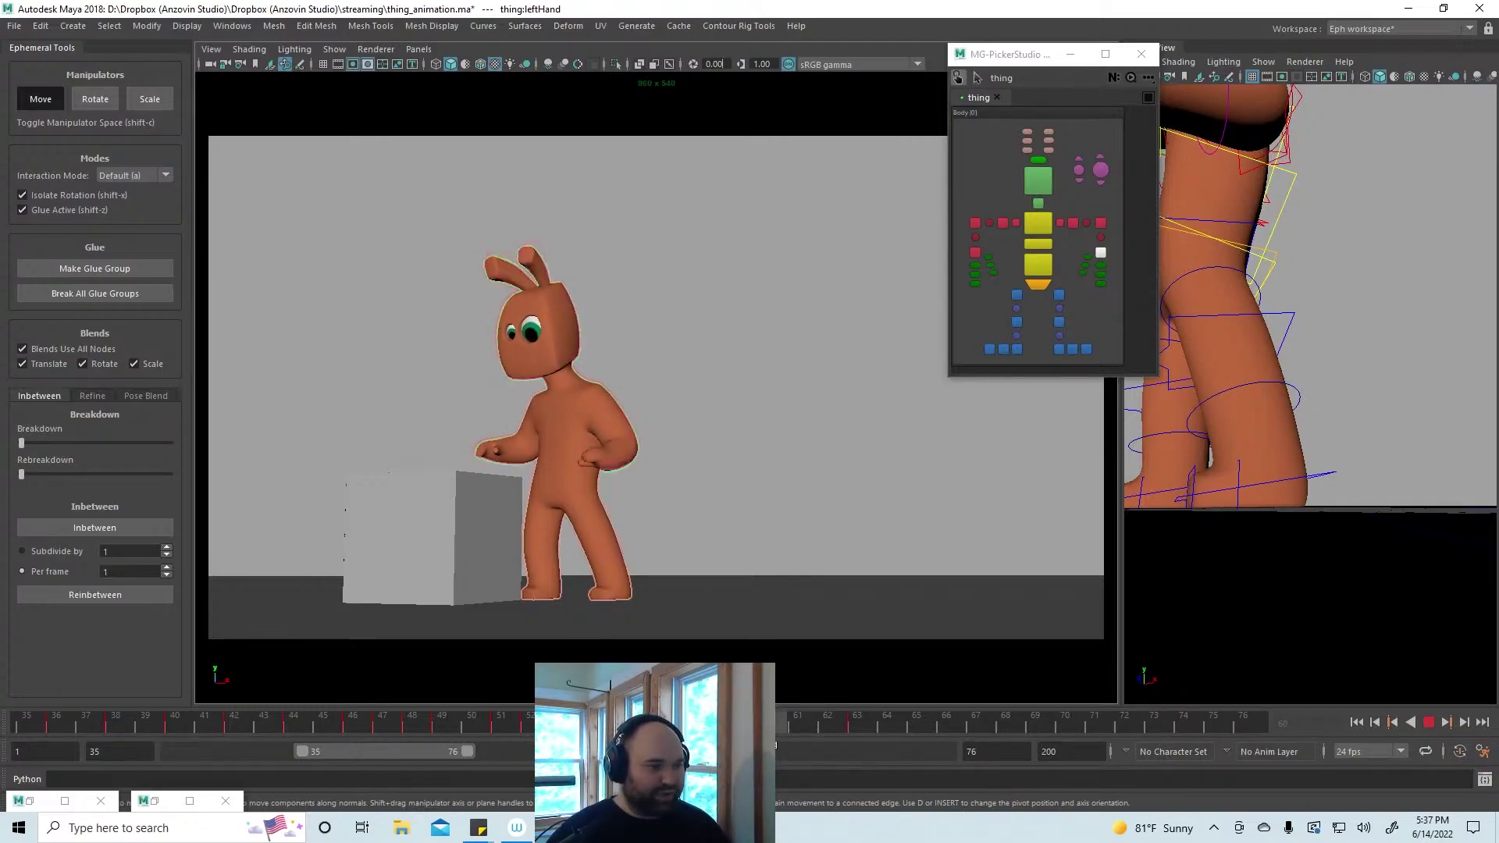
pyautogui.keyDown('shift'); pyautogui.moveTo(779, 726); pyautogui.dragTo(820, 724); pyautogui.keyUp('shift')
pyautogui.click(111, 392)
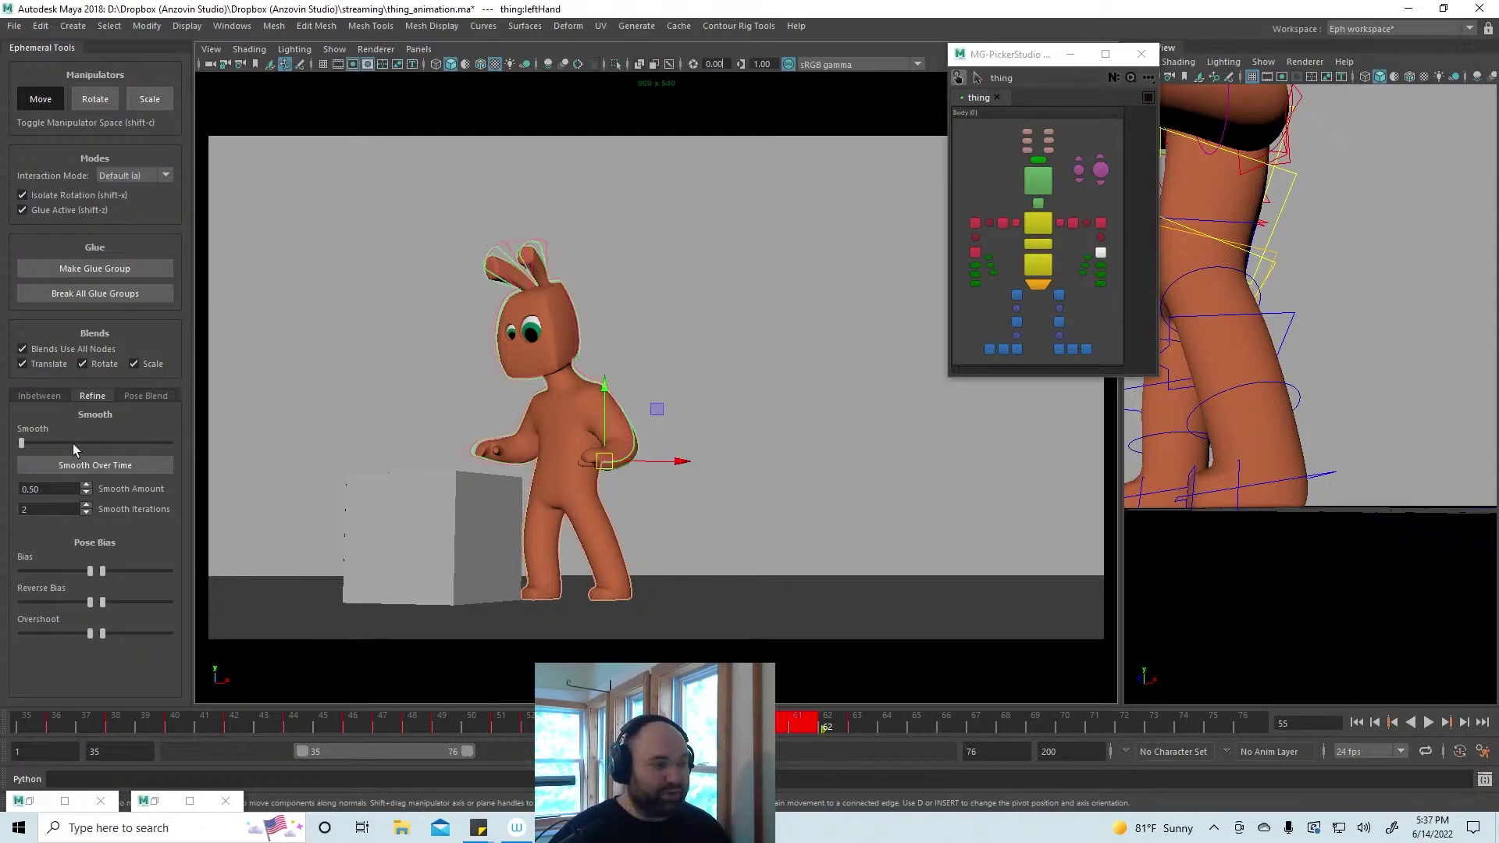
# Apply Smooth Over Time to the left hand across frames 61–62 and play it back
pyautogui.click(121, 464)
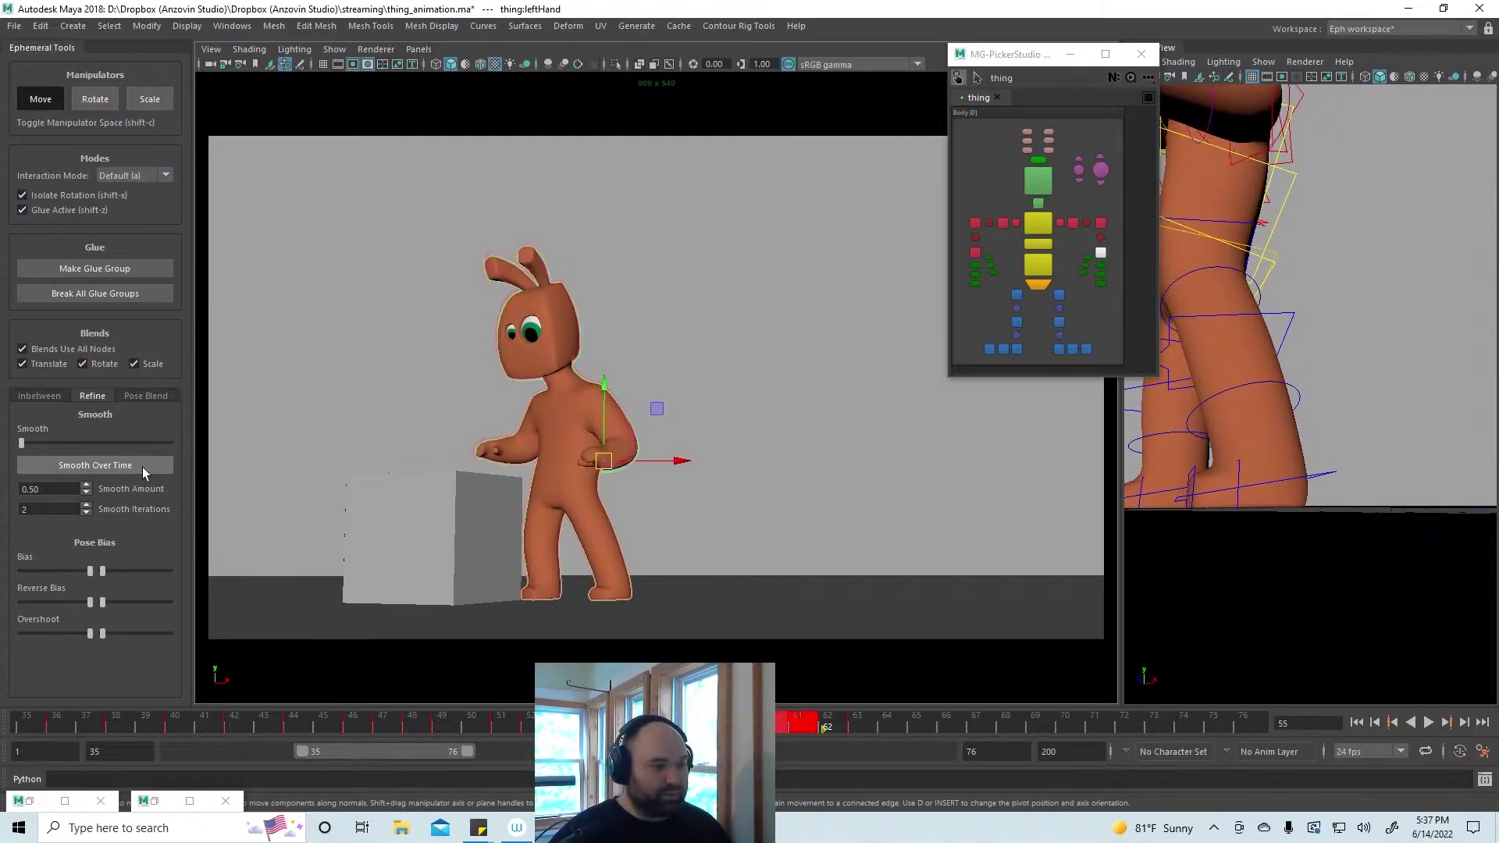
pyautogui.hotkey('alt', 'v')
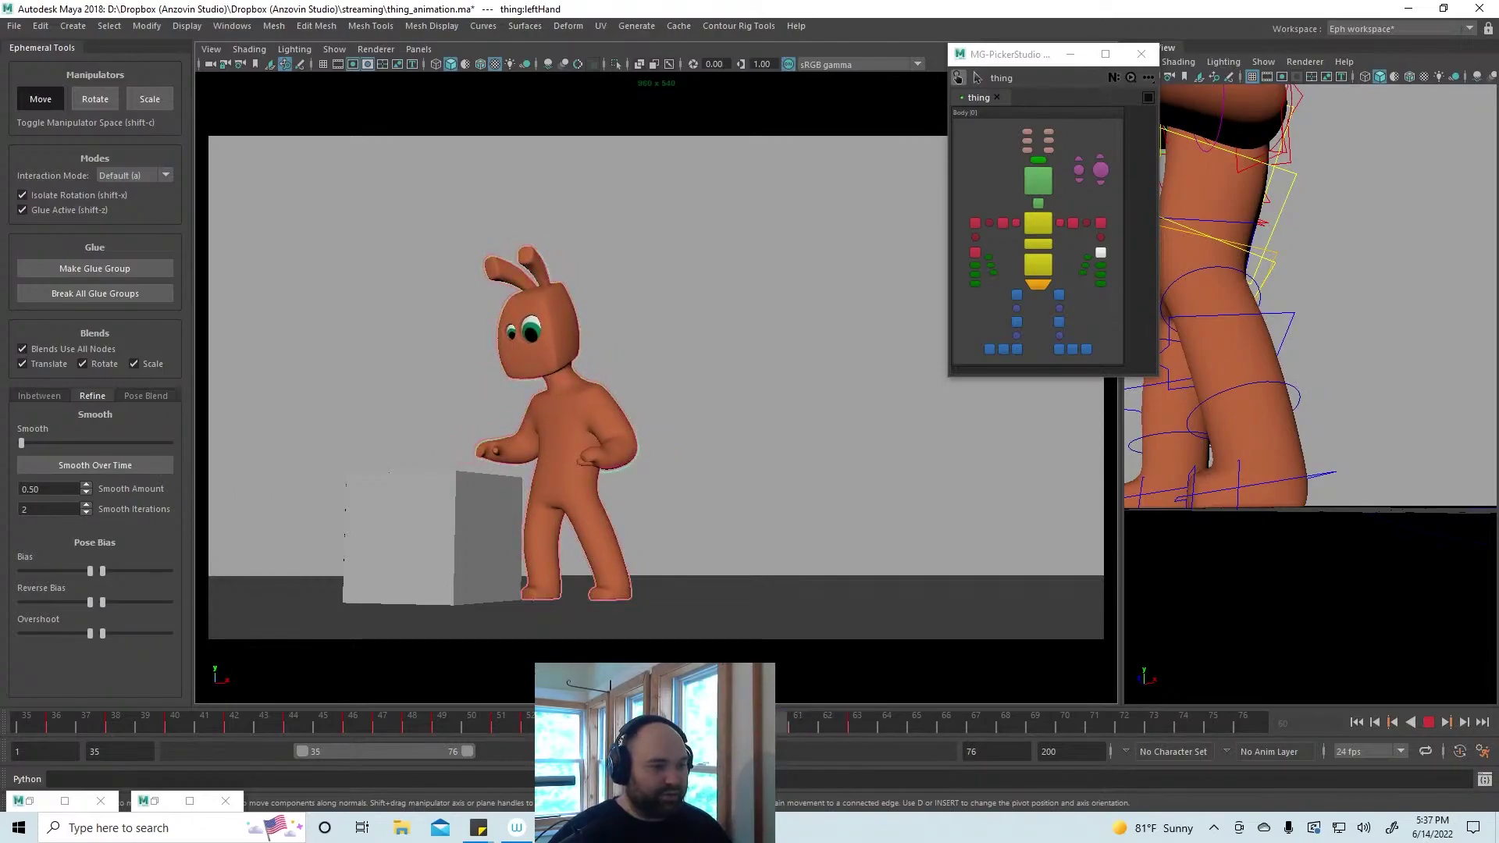
pyautogui.moveTo(829, 734); pyautogui.dragTo(152, 724)
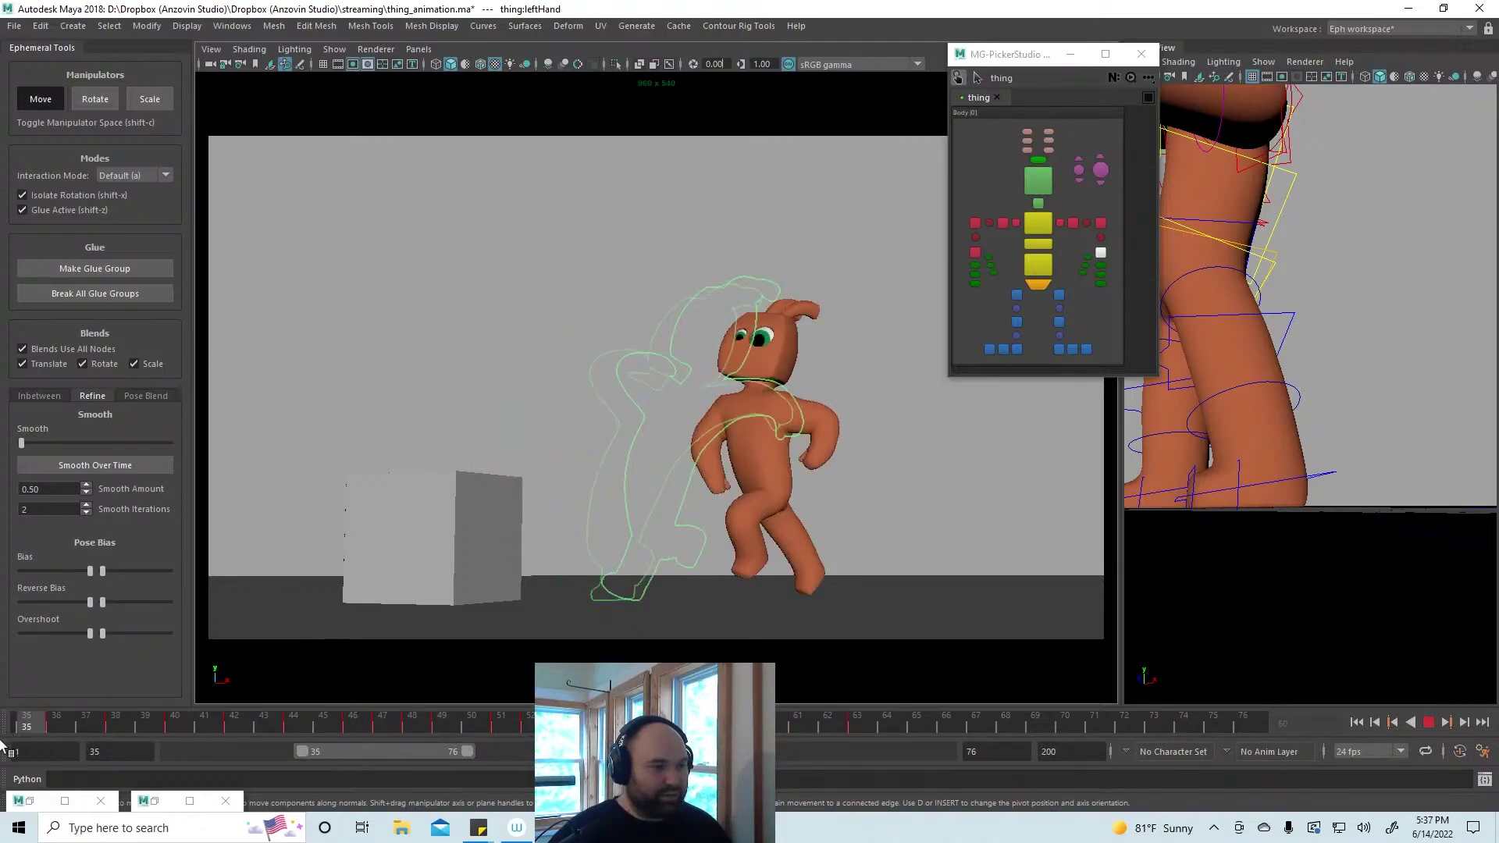
# Replay the box-push animation from frame 40 and check the arms at frame 45
pyautogui.click(1427, 722)
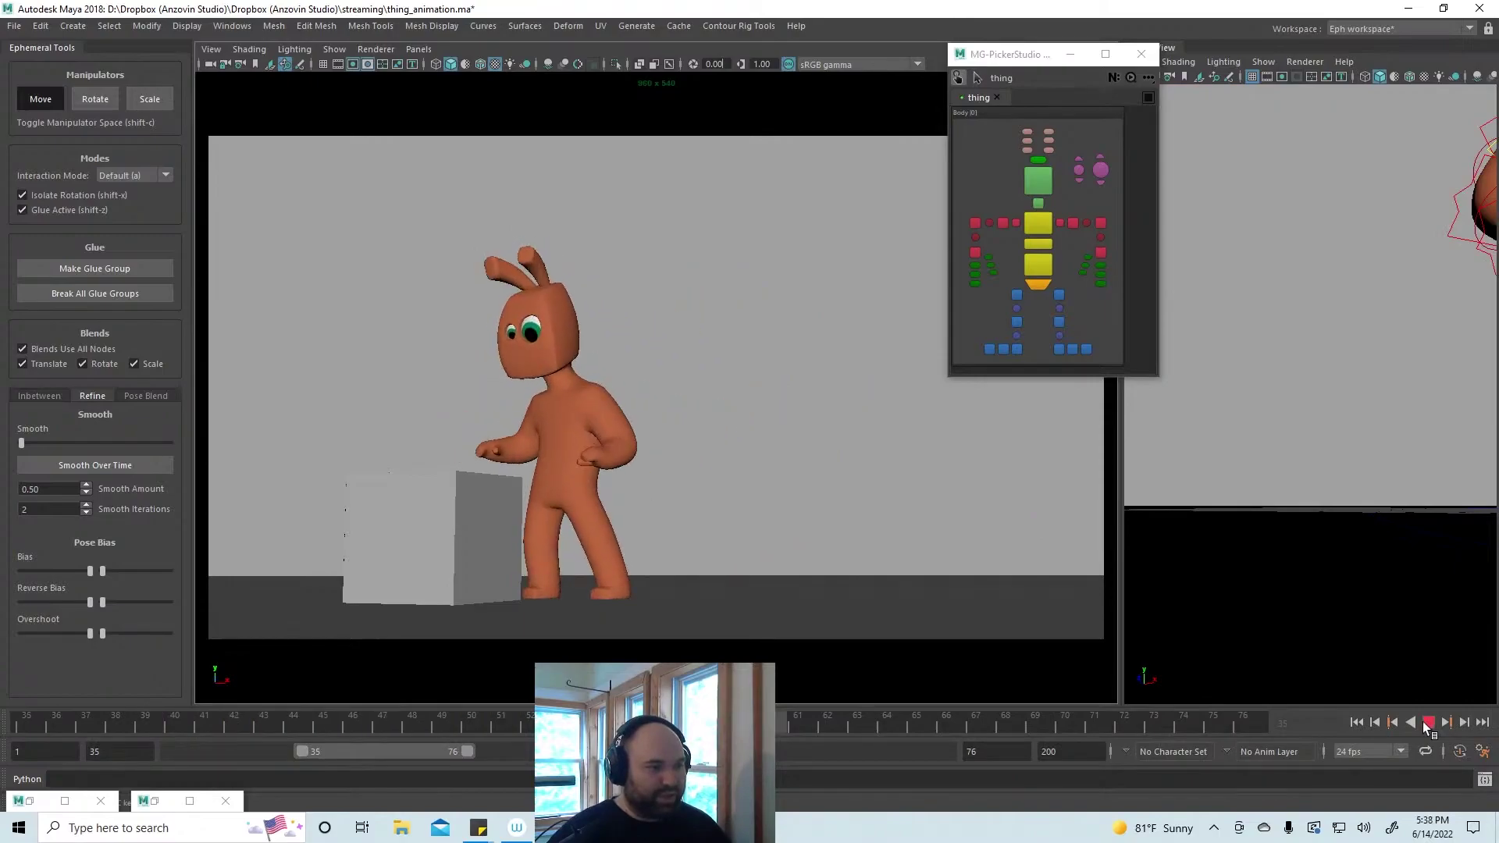
pyautogui.click(1427, 723)
pyautogui.click(1429, 723)
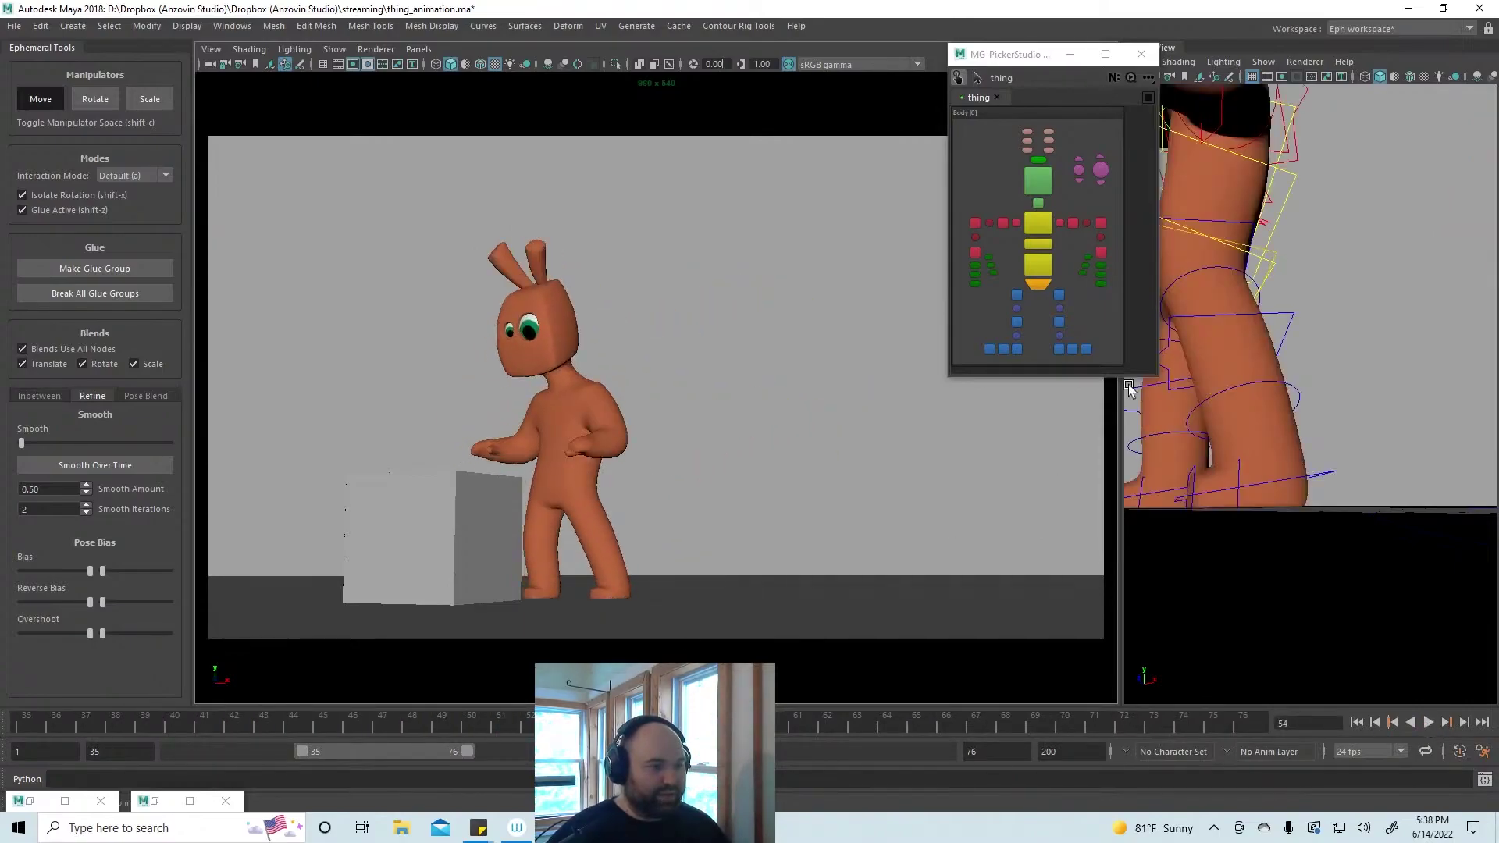
pyautogui.moveTo(378, 720); pyautogui.dragTo(335, 717)
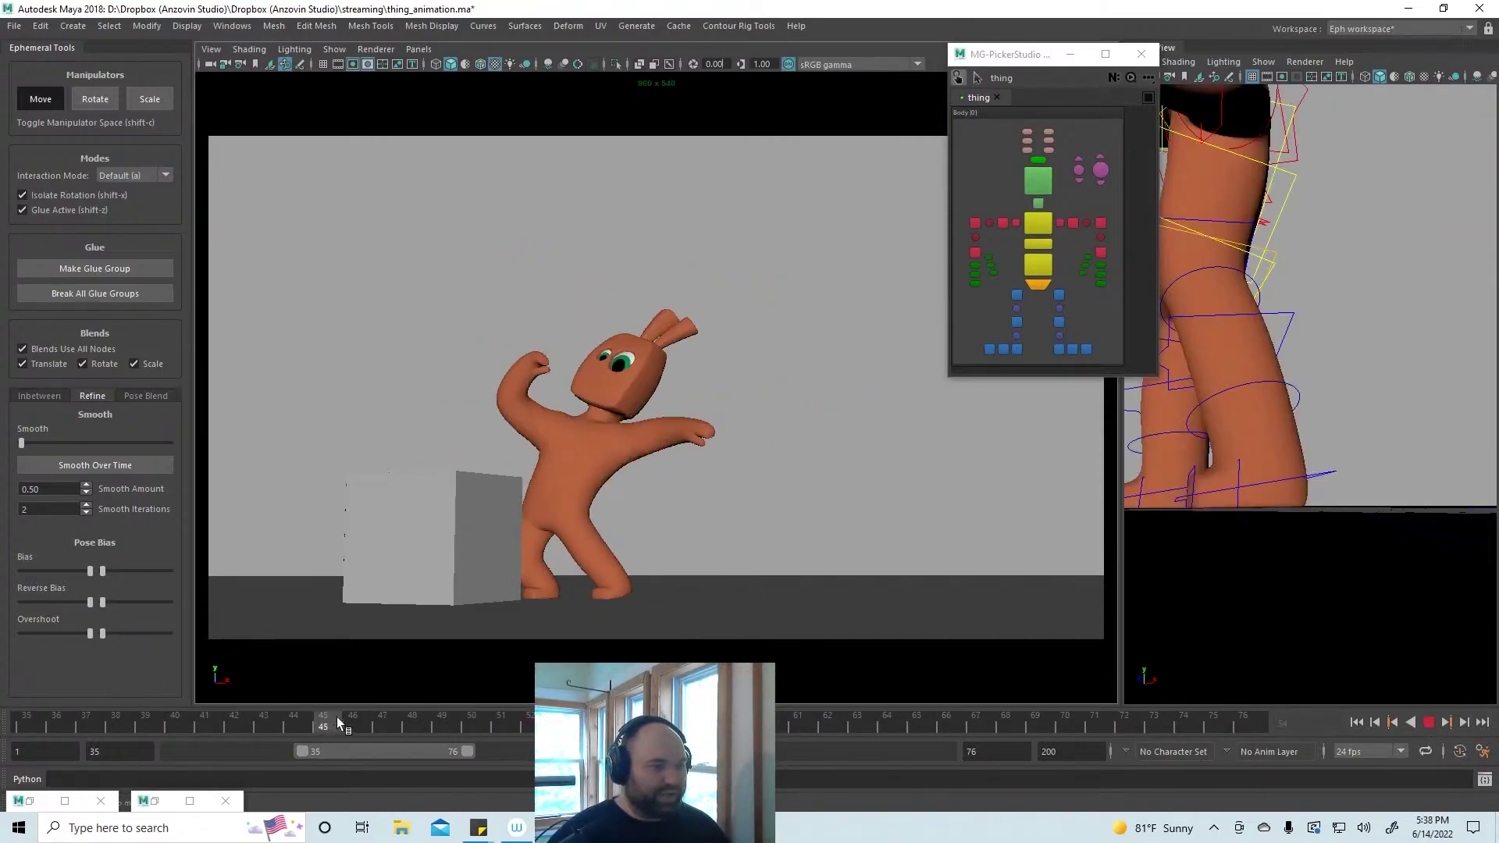